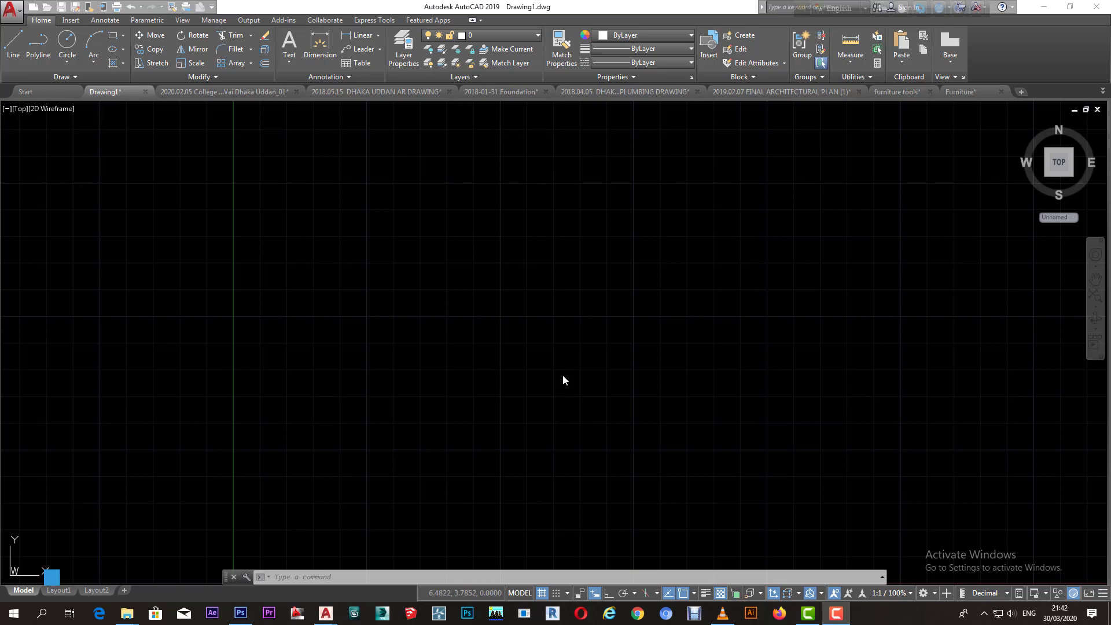
Zoom the empty Drawing1 out and fit its extents with a wheel double-click
left_click(473, 324)
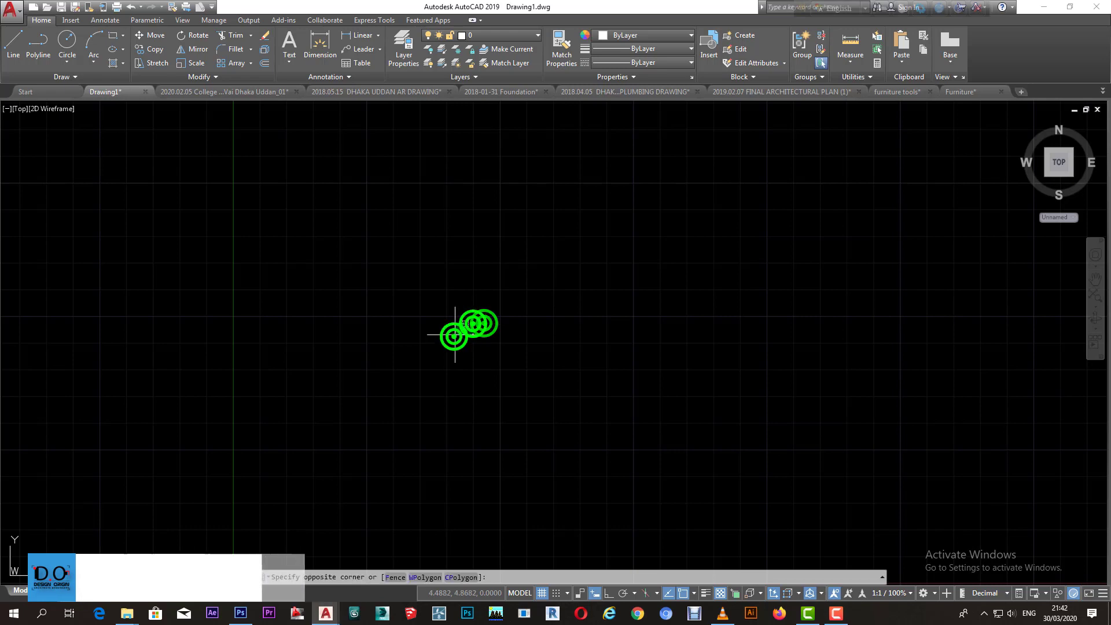
scroll(372, 346, "down", 2)
scroll(399, 358, "down", 2)
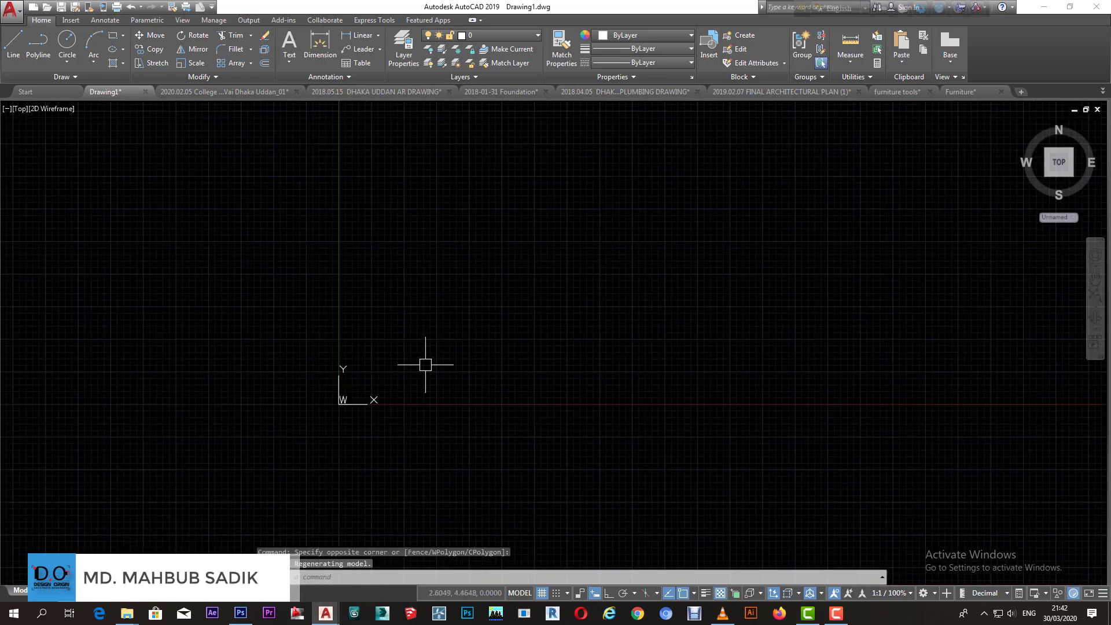
middle_click(425, 365)
middle_click(425, 365)
left_click(217, 93)
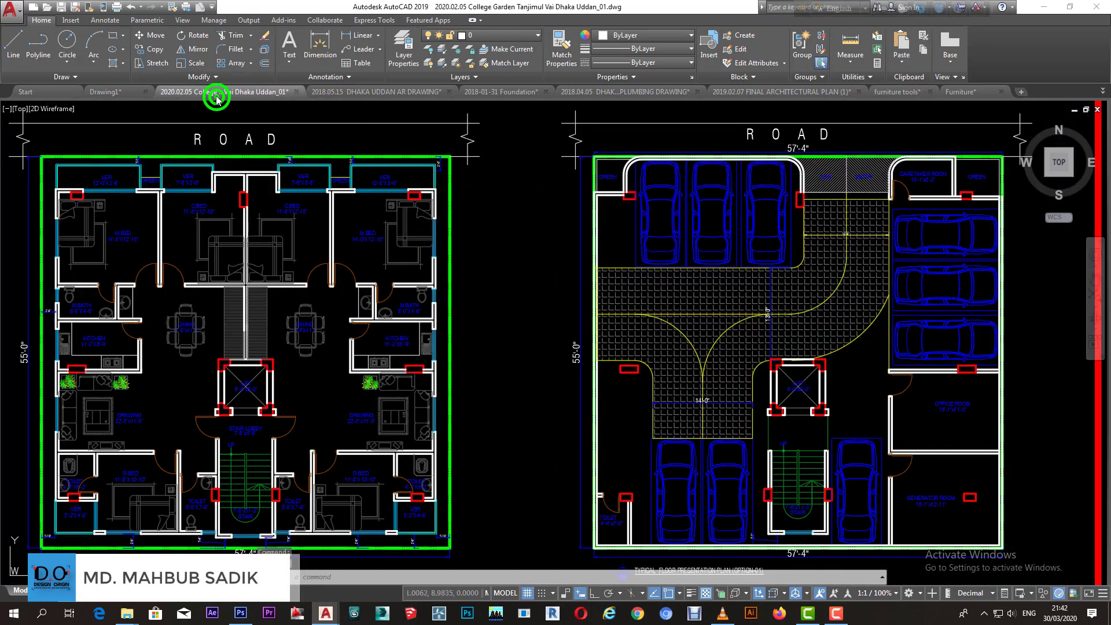
middle_click_drag(343, 240, 360, 215)
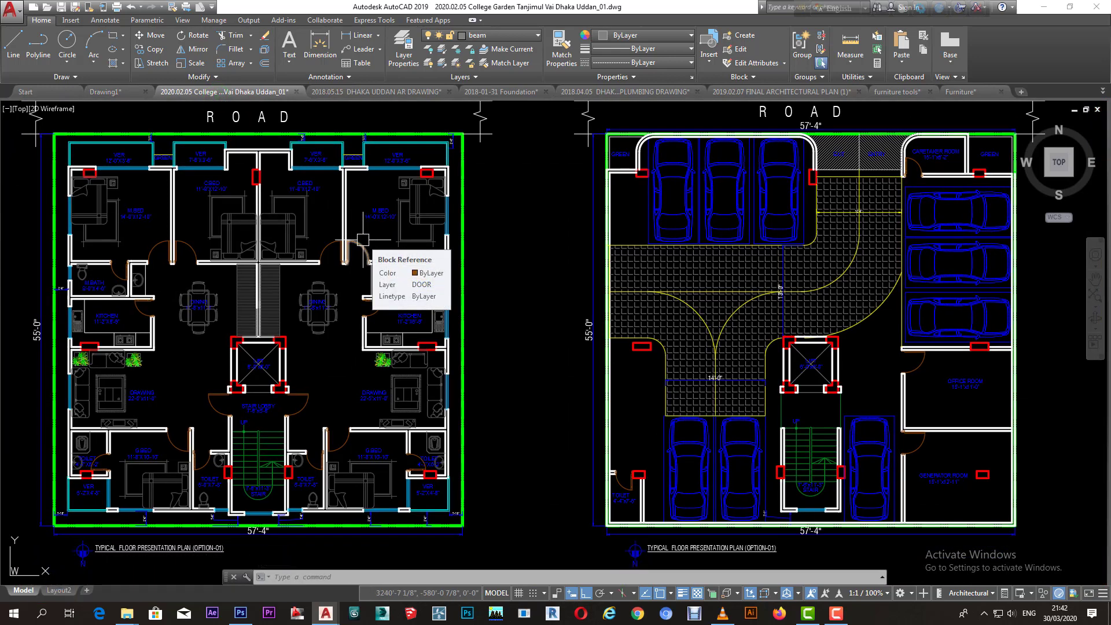
mouse_move(294, 407)
middle_mouse_down()
mouse_move(413, 329)
mouse_move(387, 417)
middle_mouse_up()
scroll(413, 329, "up", 2)
scroll(413, 328, "up", 2)
scroll(413, 329, "down", 4)
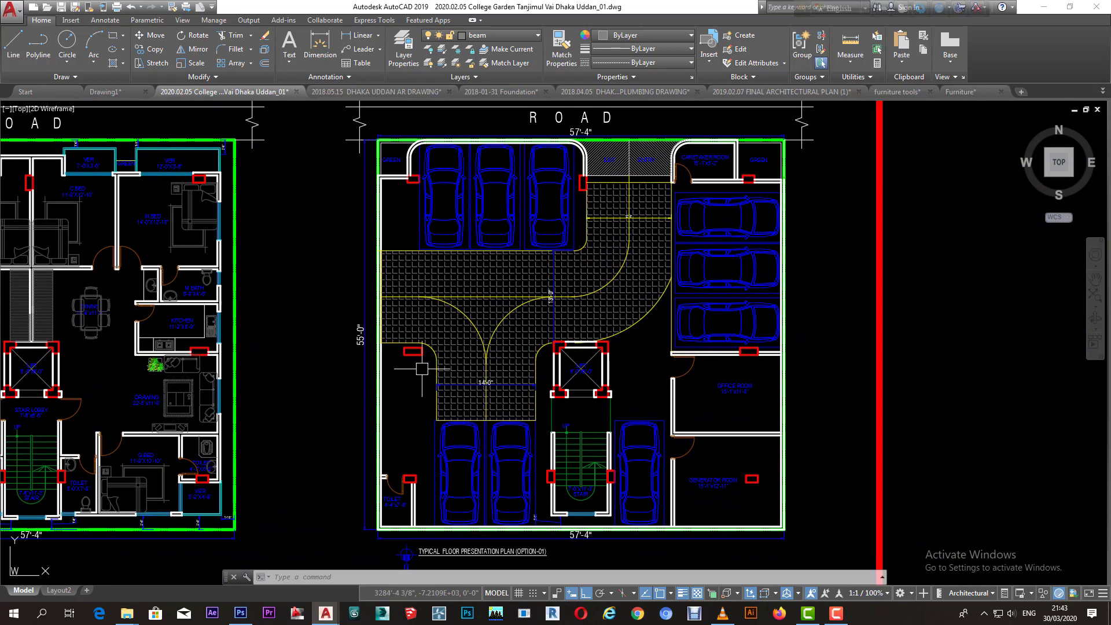
middle_click_drag(526, 379, 630, 355)
middle_click_drag(396, 340, 418, 355)
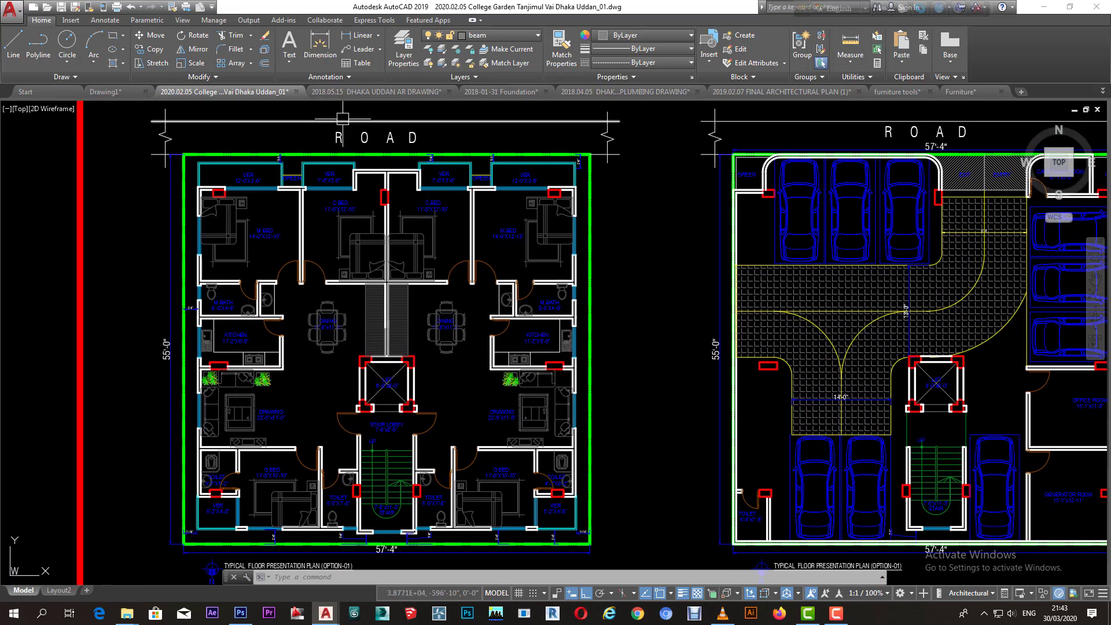
Open the 2018.05.15 DHAKA UDDAN AR DRAWING and centre its drawing-list table
left_click(377, 97)
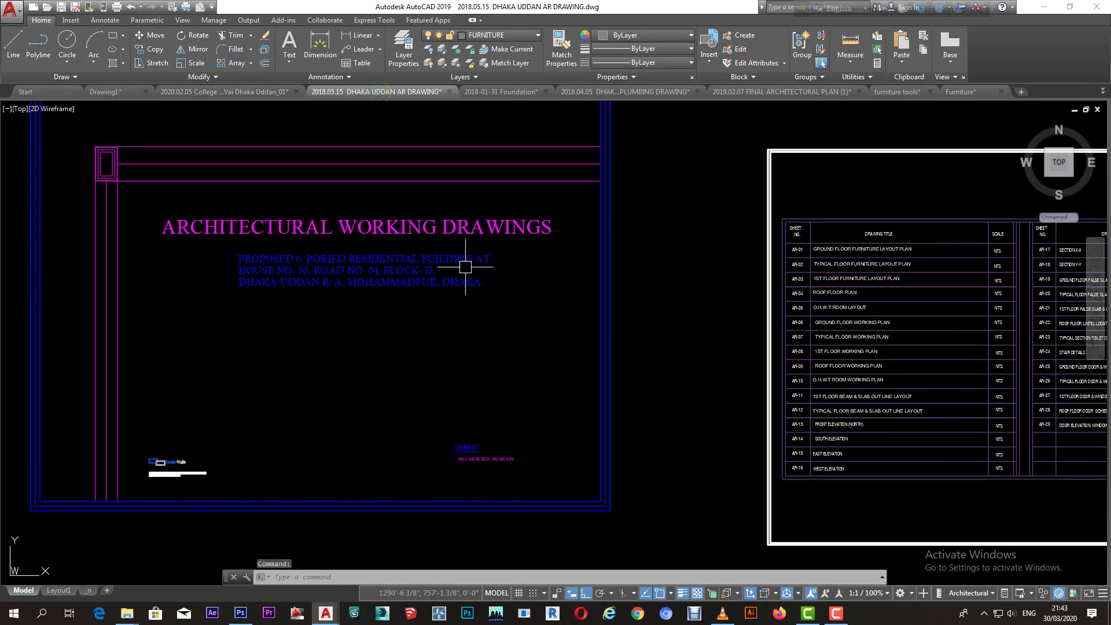
scroll(465, 267, "down", 2)
scroll(465, 268, "up", 2)
middle_click_drag(509, 232, 191, 238)
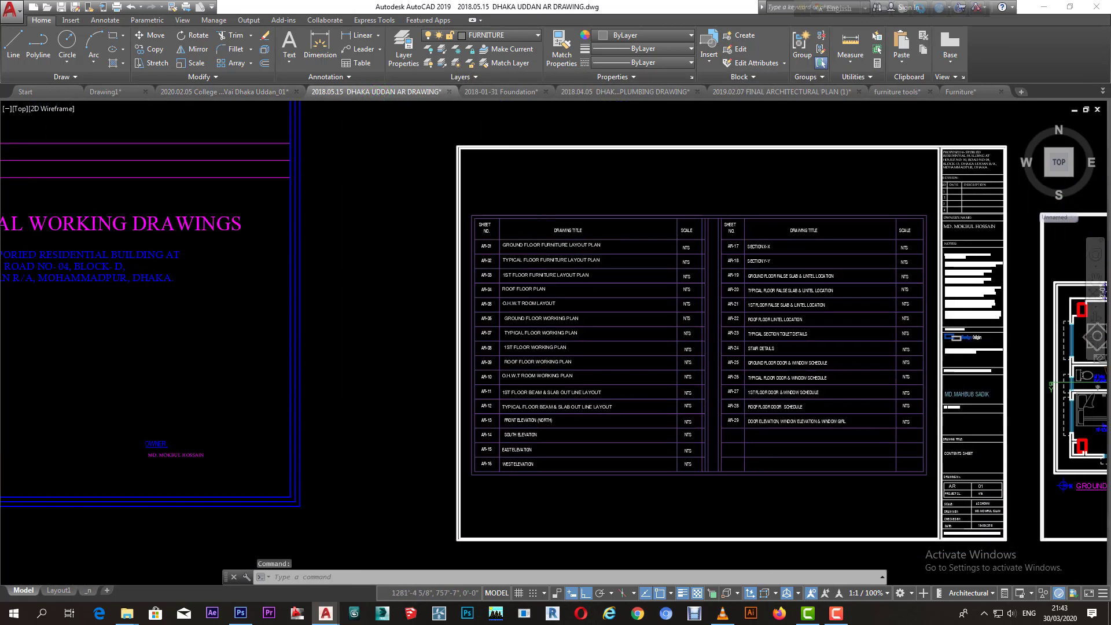
scroll(593, 312, "down", 2)
scroll(492, 373, "up", 2)
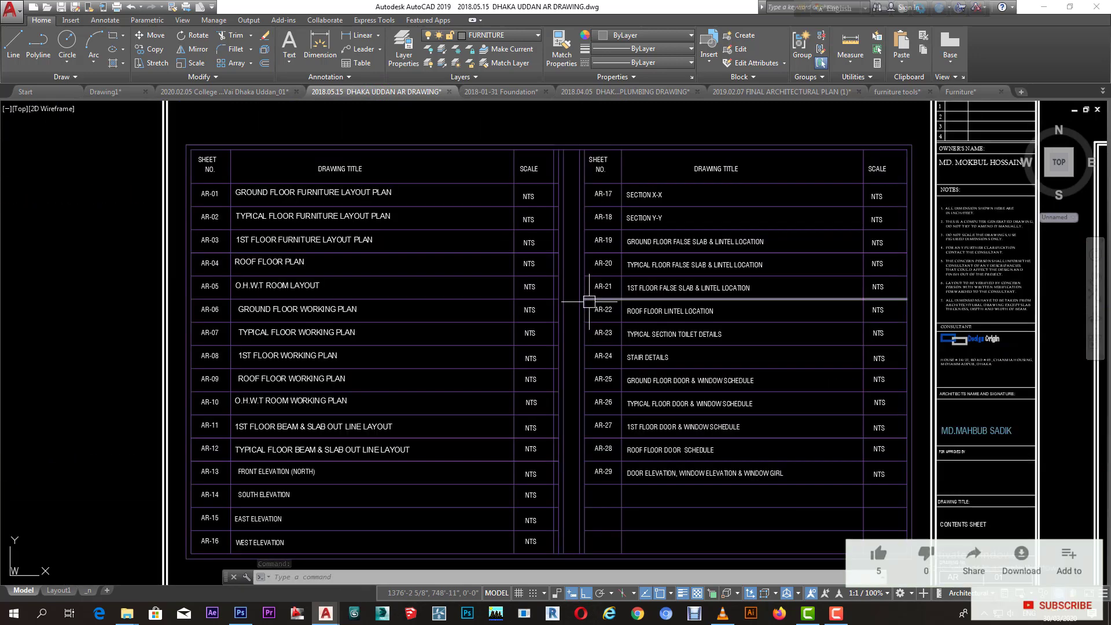
scroll(589, 298, "up", 1)
middle_click_drag(475, 279, 468, 278)
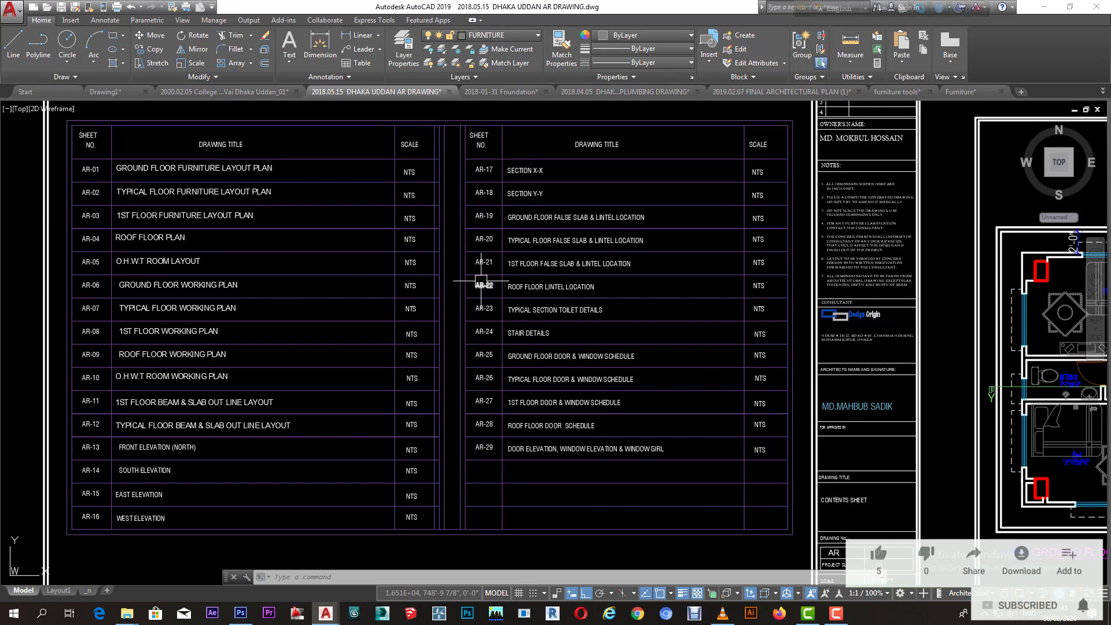
Pan across the contents, ground floor and typical floor furniture layout sheets
scroll(520, 302, "down", 4)
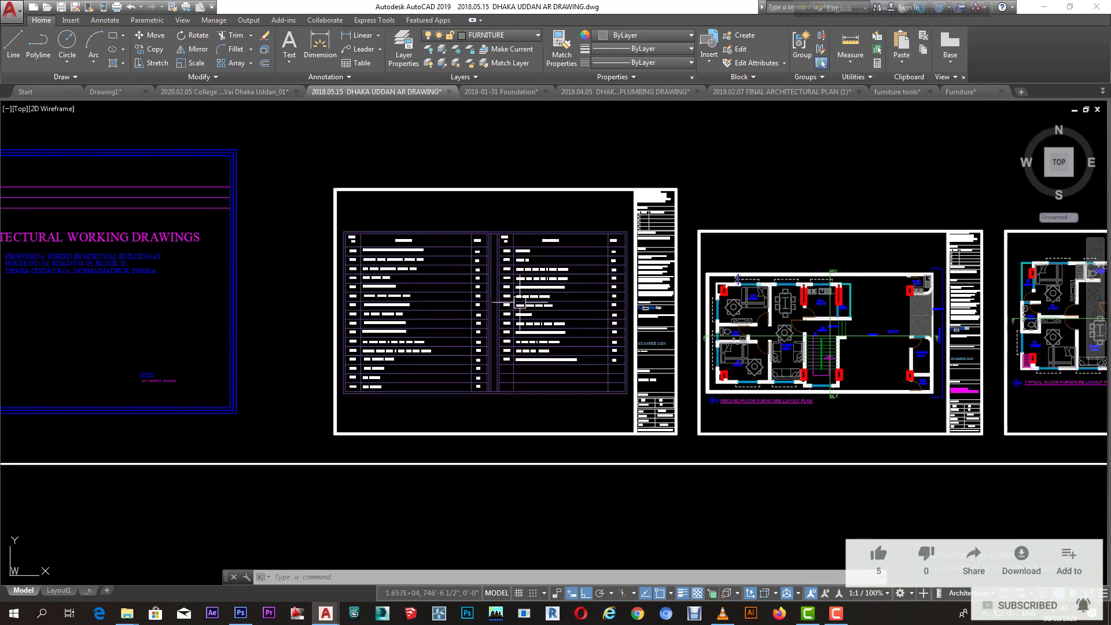
scroll(519, 302, "down", 2)
scroll(685, 302, "up", 3)
mouse_move(1007, 440)
middle_mouse_down()
mouse_move(735, 370)
mouse_move(571, 298)
middle_mouse_up()
middle_click_drag(799, 498, 819, 444)
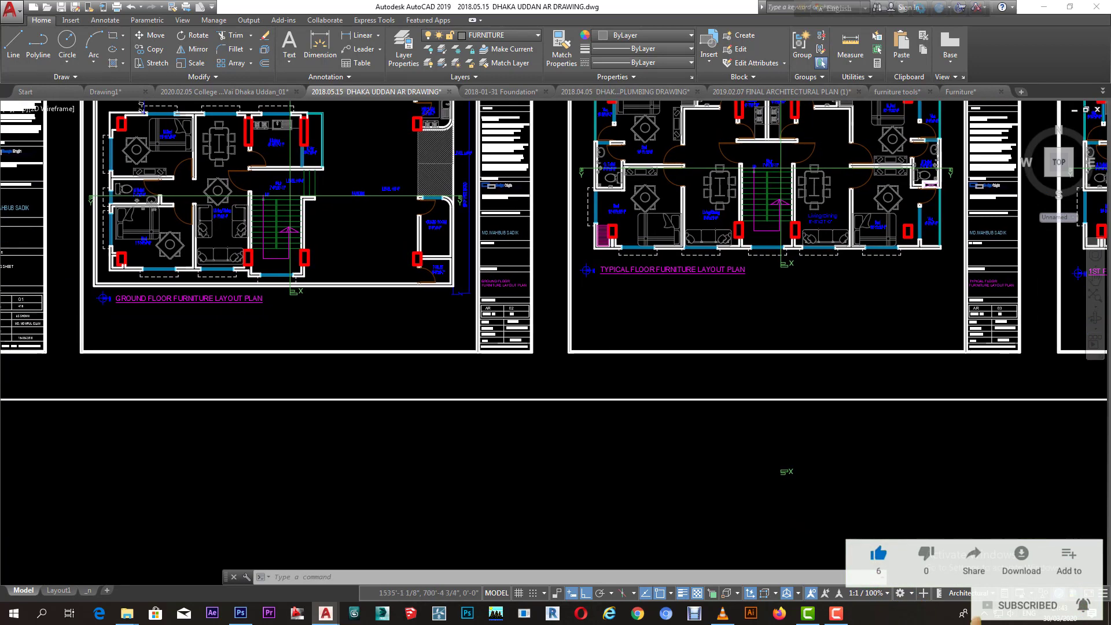
scroll(708, 367, "down", 3)
middle_click_drag(290, 284, 412, 282)
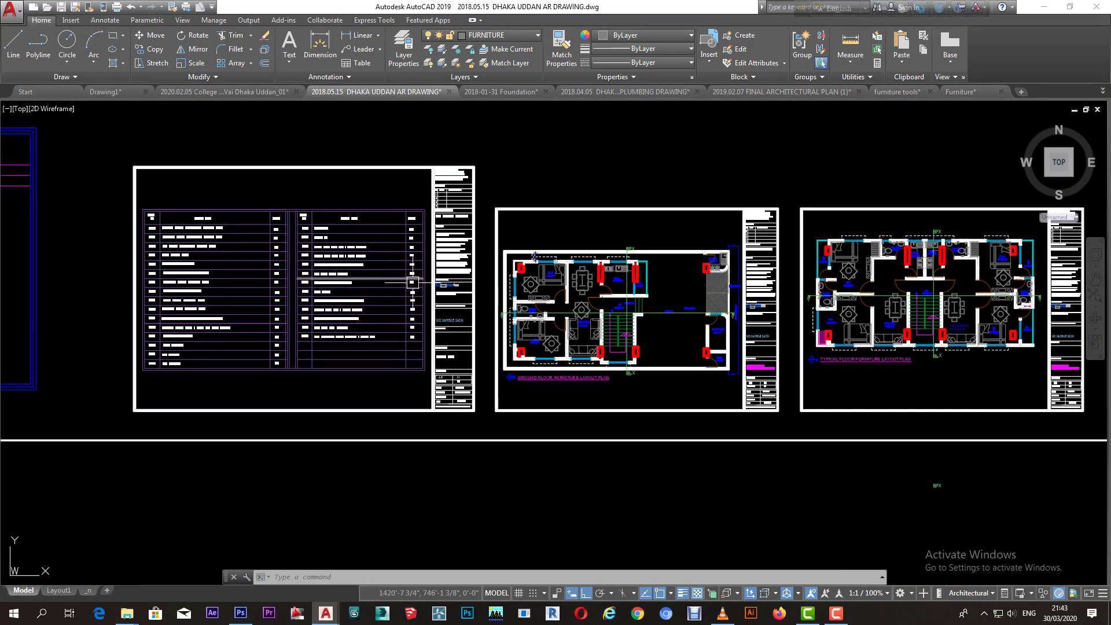
scroll(623, 276, "up", 4)
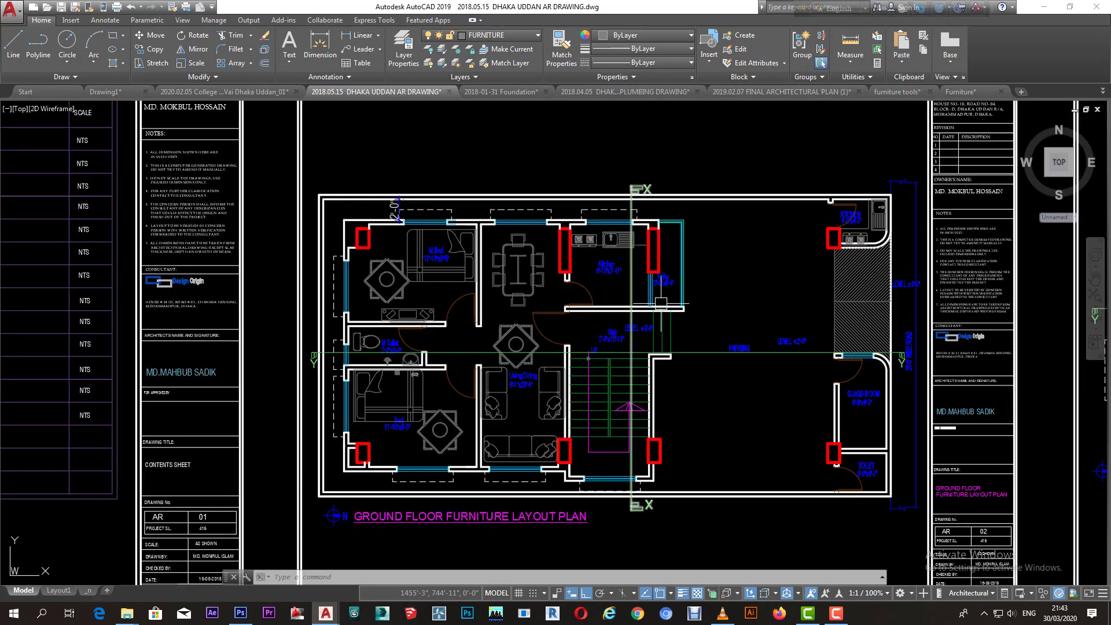
middle_click_drag(724, 347, 565, 330)
middle_click_drag(632, 340, 548, 334)
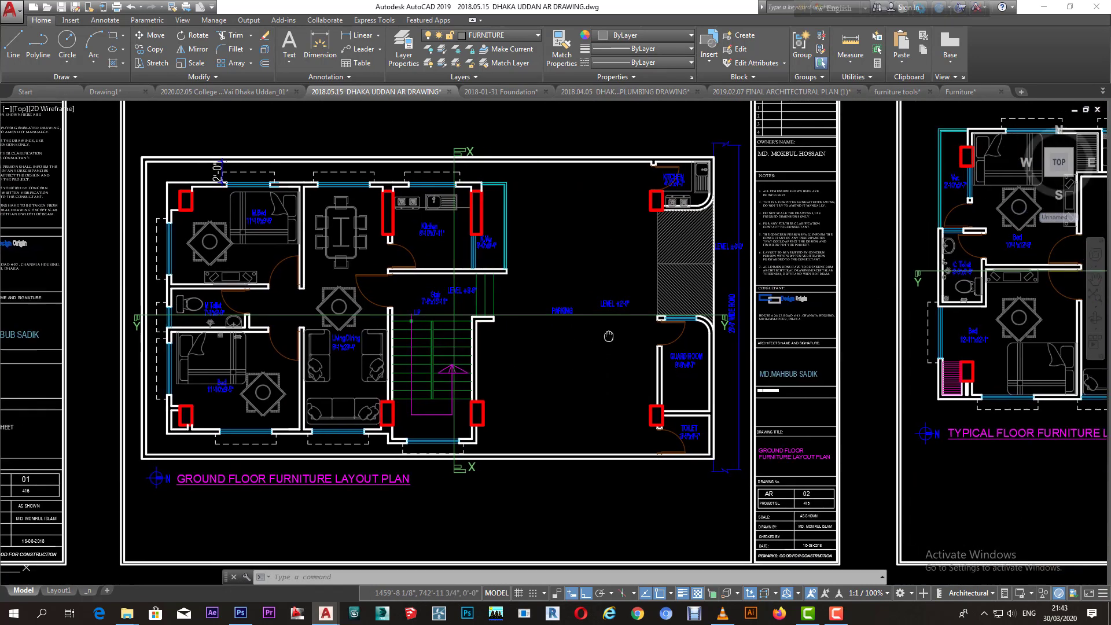
Zoom and pan along to centre the roof and stair sheets
scroll(535, 284, "down", 2)
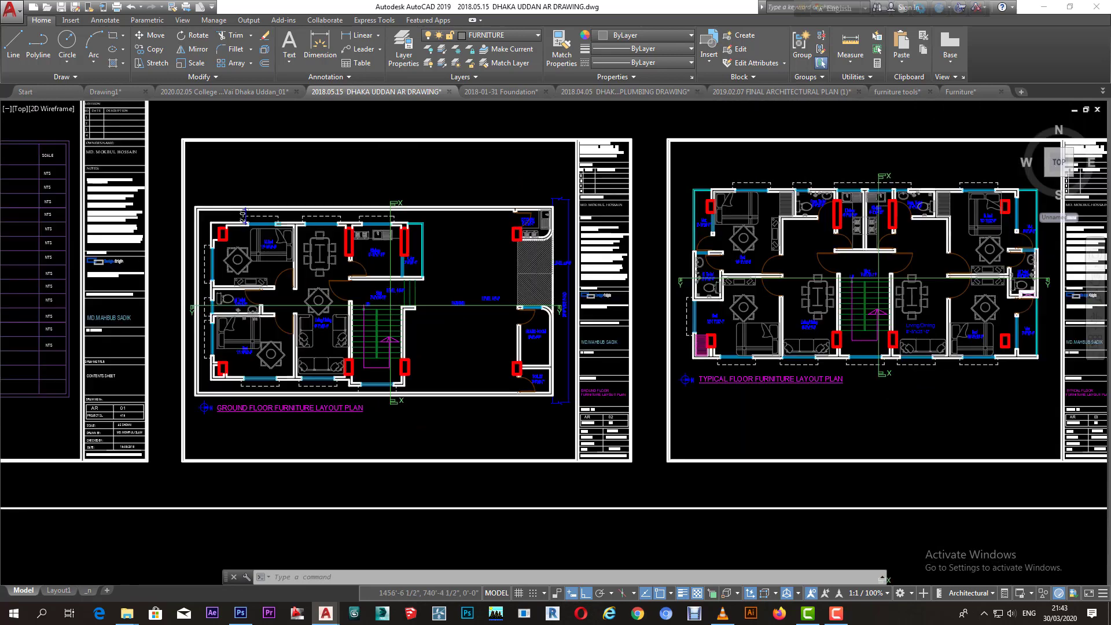
scroll(535, 284, "down", 4)
scroll(367, 288, "up", 1)
scroll(367, 289, "up", 2)
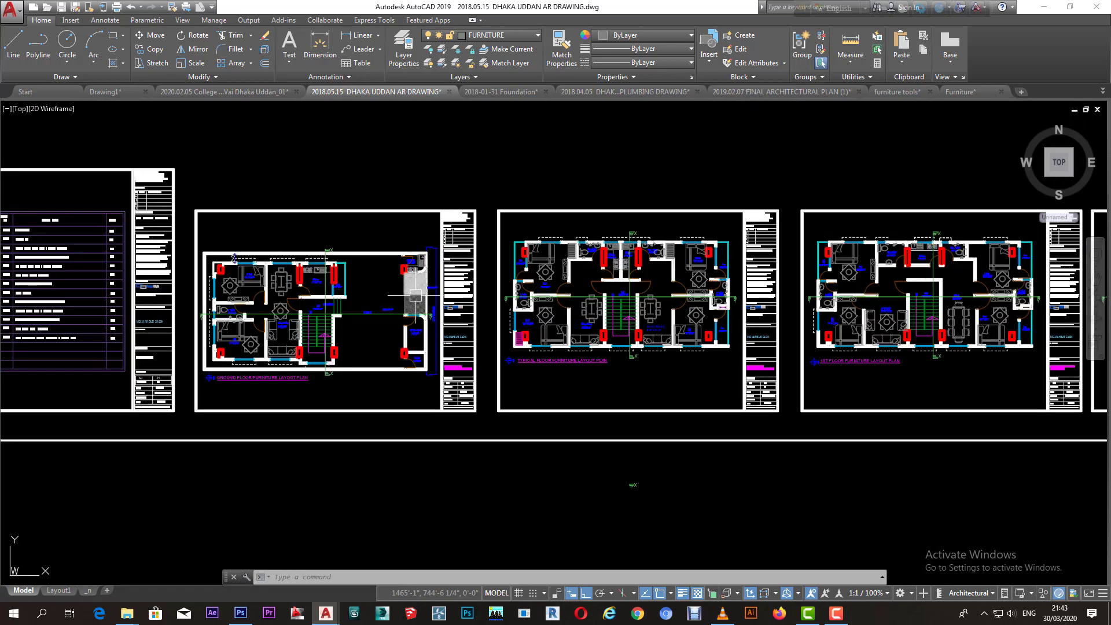
scroll(416, 296, "down", 2)
scroll(984, 272, "up", 2)
middle_click_drag(984, 272, 579, 284)
scroll(791, 312, "down", 2)
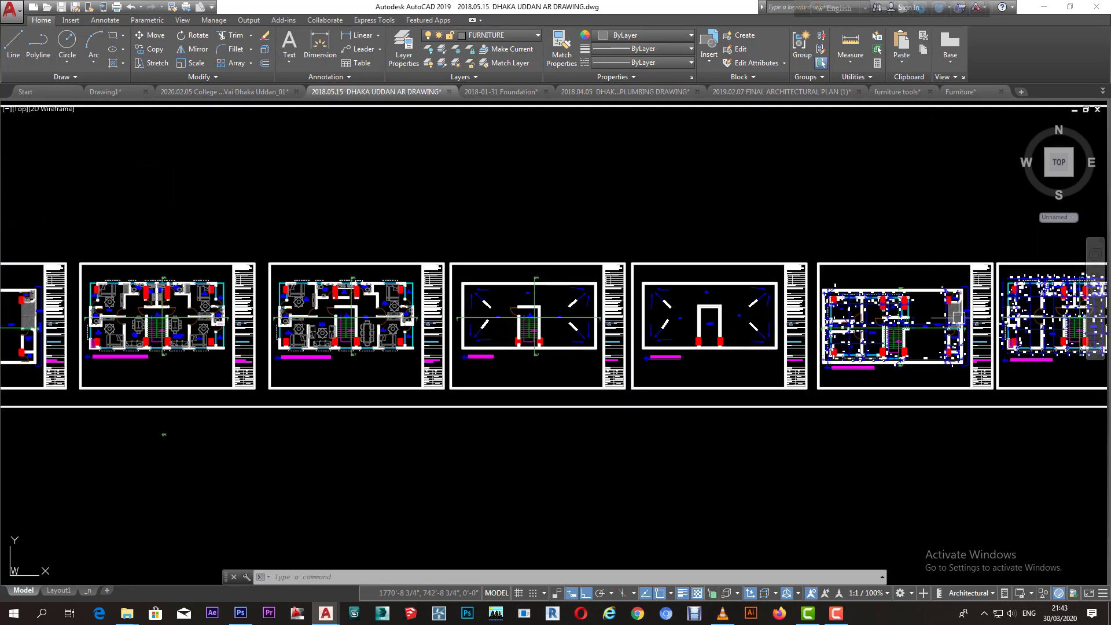
mouse_move(973, 336)
middle_mouse_down()
mouse_move(723, 342)
mouse_move(526, 286)
mouse_move(104, 311)
middle_mouse_up()
scroll(723, 342, "up", 3)
middle_click_drag(722, 382, 58, 376)
mouse_move(915, 313)
middle_mouse_down()
mouse_move(739, 315)
mouse_move(157, 367)
middle_mouse_up()
middle_click_drag(284, 347, 12, 336)
scroll(576, 340, "down", 2)
middle_click_drag(576, 340, 336, 341)
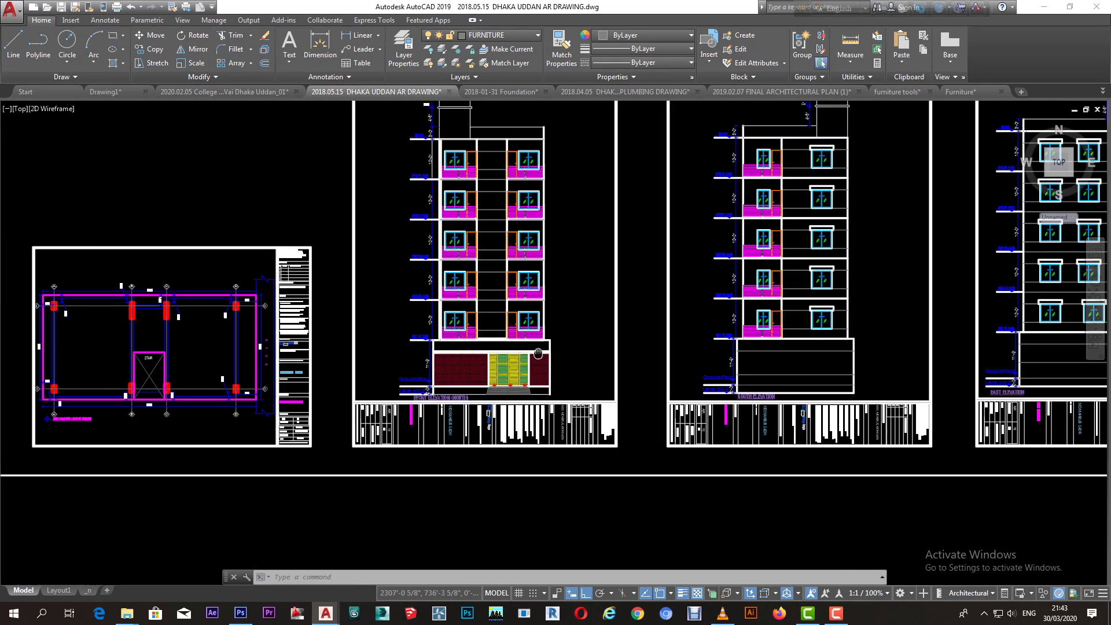
middle_click_drag(877, 353, 113, 348)
scroll(518, 354, "down", 2)
mouse_move(312, 347)
middle_mouse_down()
mouse_move(696, 351)
mouse_move(260, 347)
middle_mouse_up()
scroll(695, 351, "up", 2)
middle_click_drag(988, 338, 280, 332)
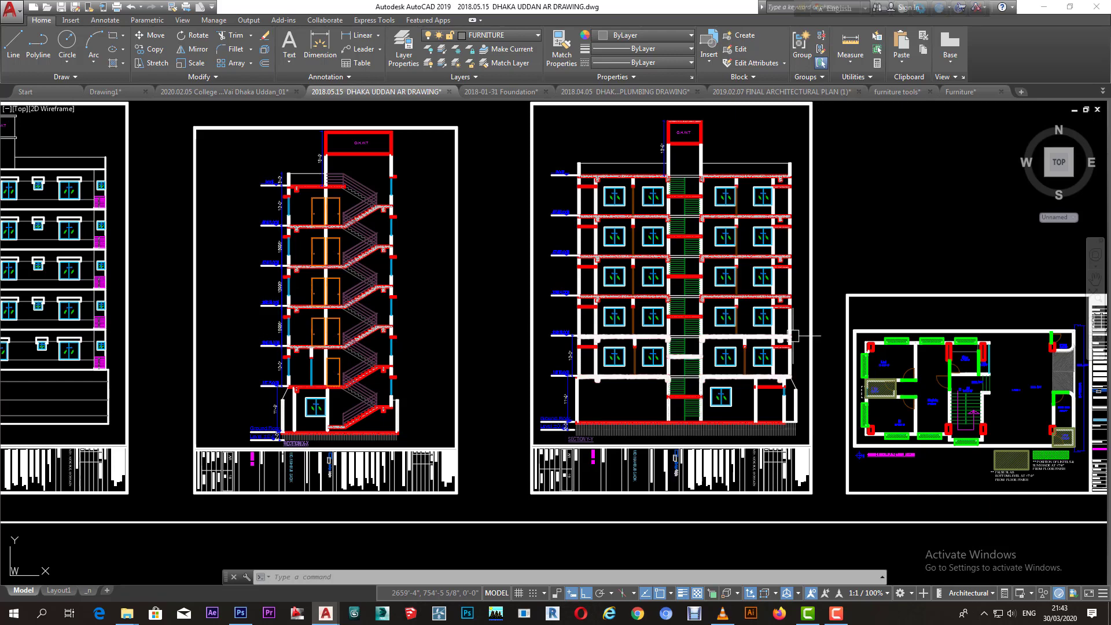
scroll(793, 336, "down", 4)
scroll(770, 369, "up", 2)
middle_click_drag(770, 369, 273, 332)
scroll(585, 364, "up", 4)
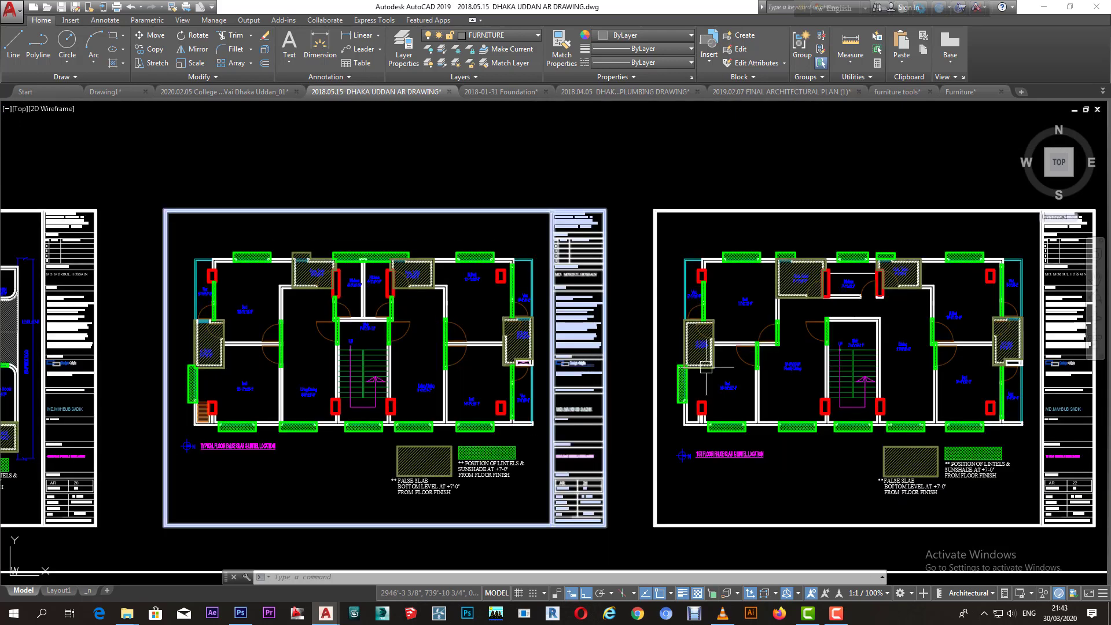
middle_click_drag(993, 354, 547, 355)
middle_click_drag(926, 354, 557, 354)
scroll(531, 384, "up", 2)
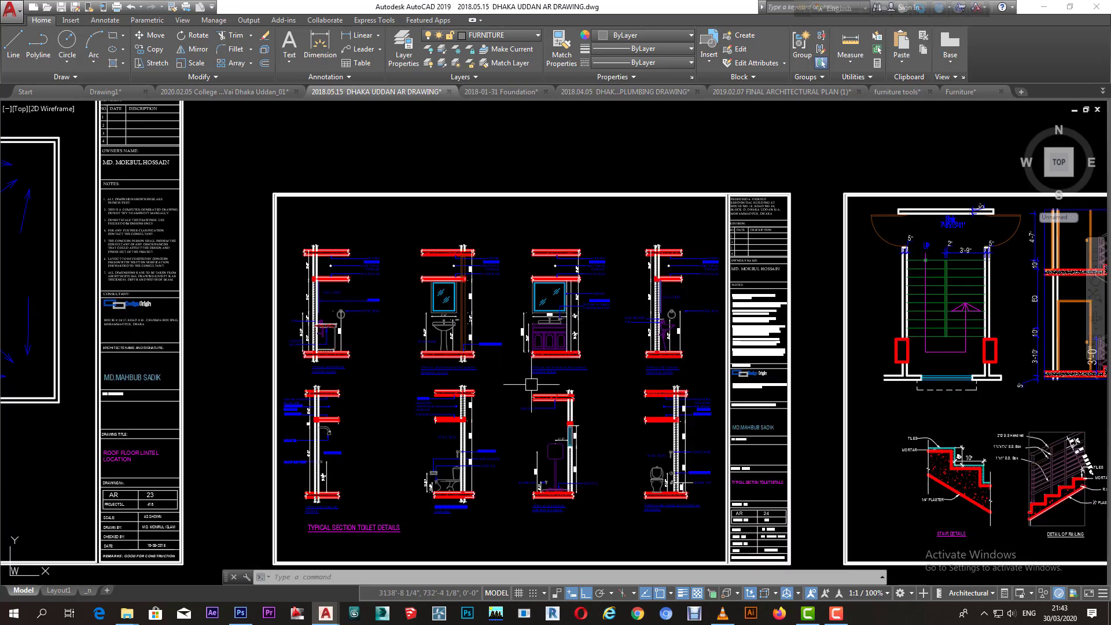
scroll(633, 364, "up", 2)
scroll(635, 365, "down", 2)
scroll(635, 364, "down", 2)
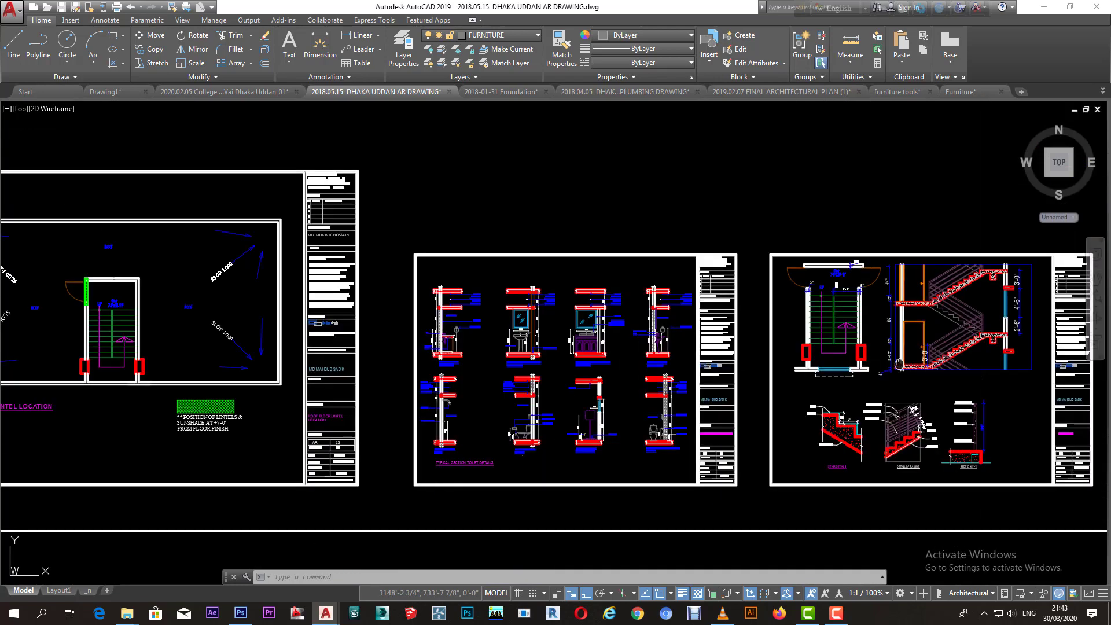
middle_click_drag(902, 359, 285, 359)
scroll(804, 344, "up", 2)
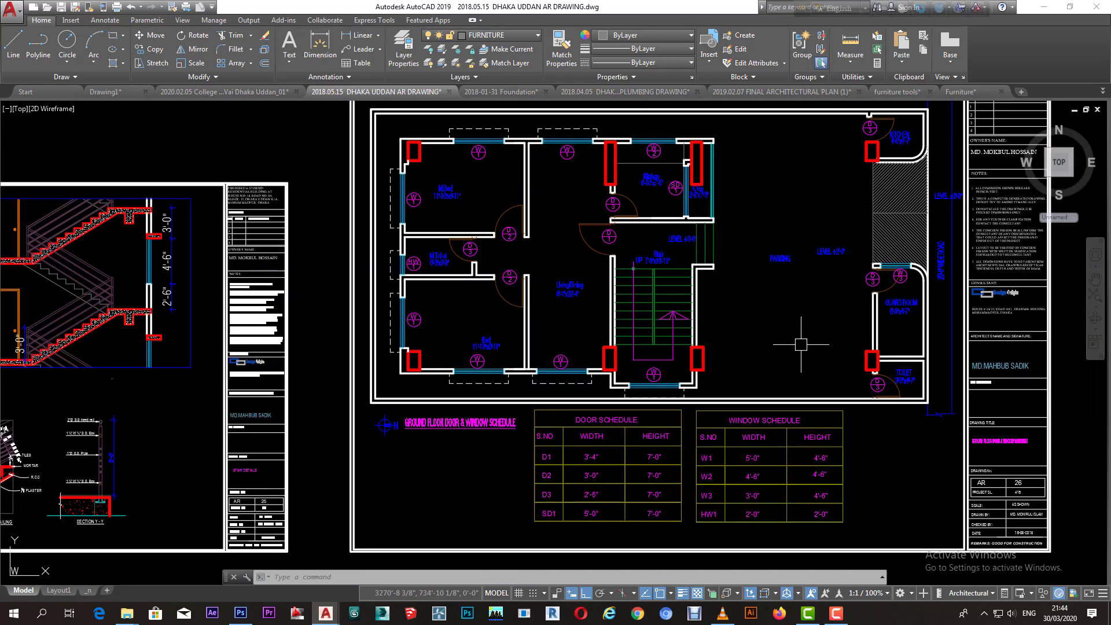
scroll(803, 344, "up", 2)
middle_click_drag(804, 344, 677, 308)
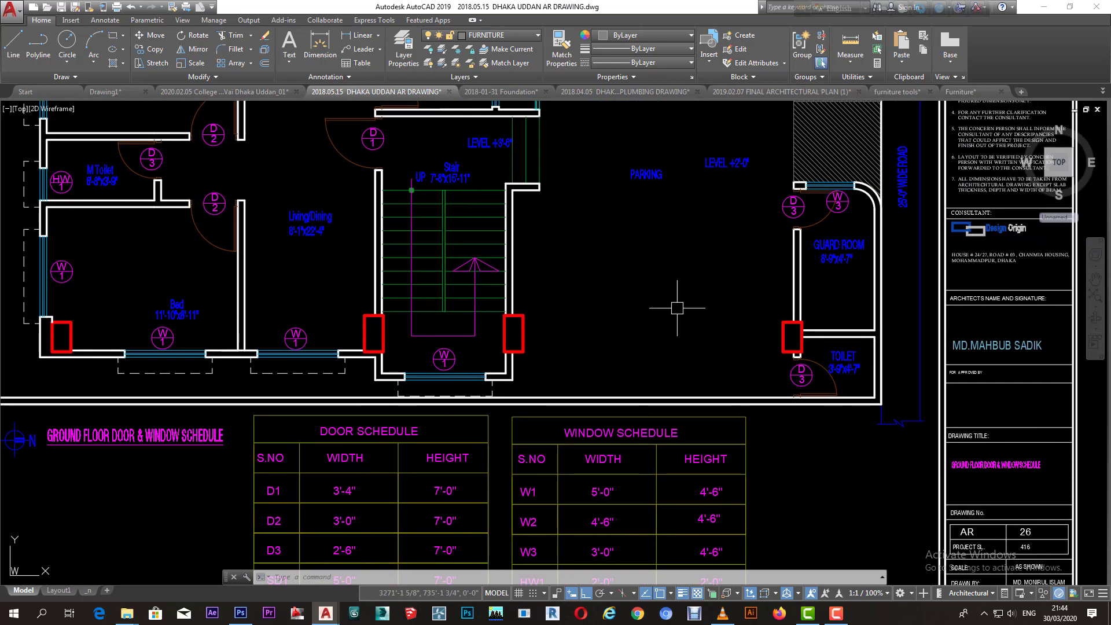
scroll(672, 307, "down", 2)
scroll(665, 305, "down", 1)
middle_click_drag(665, 305, 544, 347)
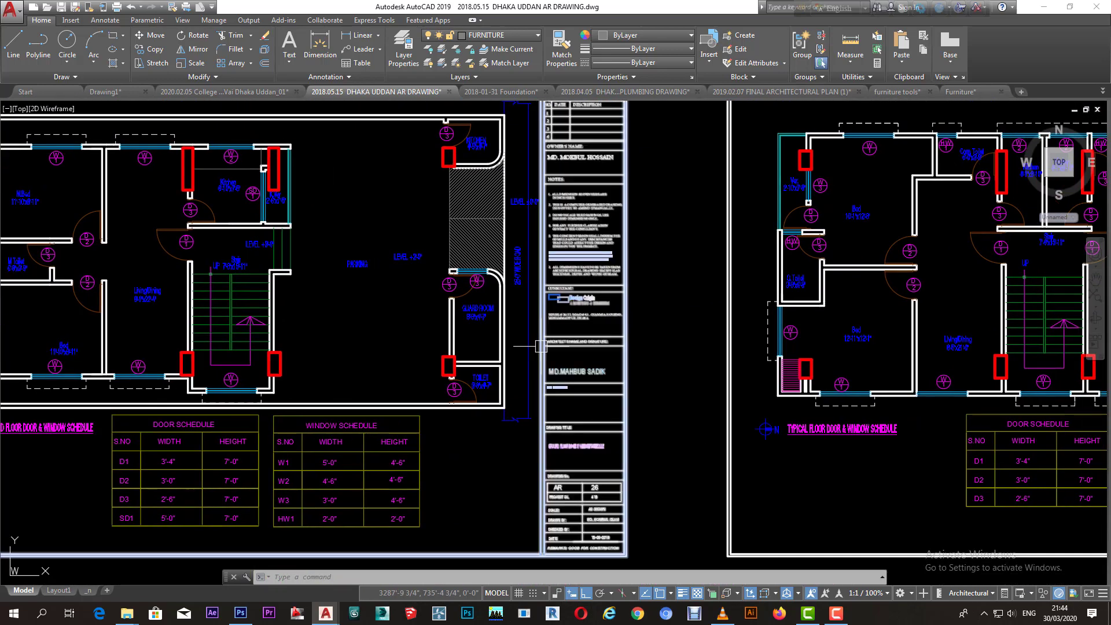
scroll(544, 347, "down", 2)
scroll(544, 347, "down", 2)
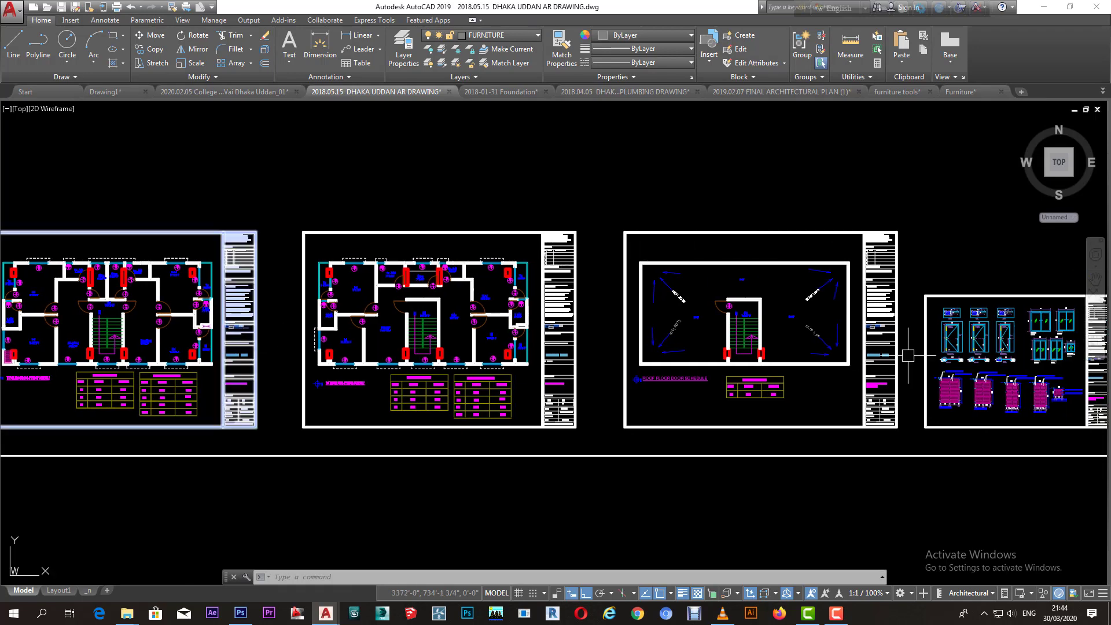
middle_click_drag(869, 347, 593, 347)
scroll(680, 347, "up", 5)
scroll(770, 373, "up", 3)
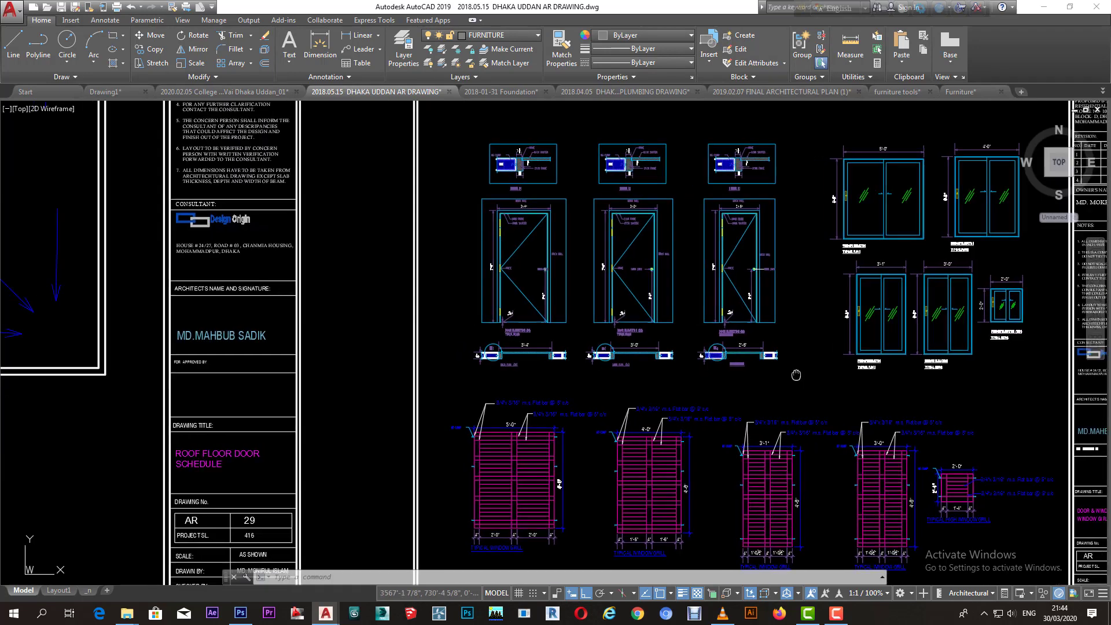
middle_click_drag(793, 376, 907, 392)
scroll(894, 388, "down", 2)
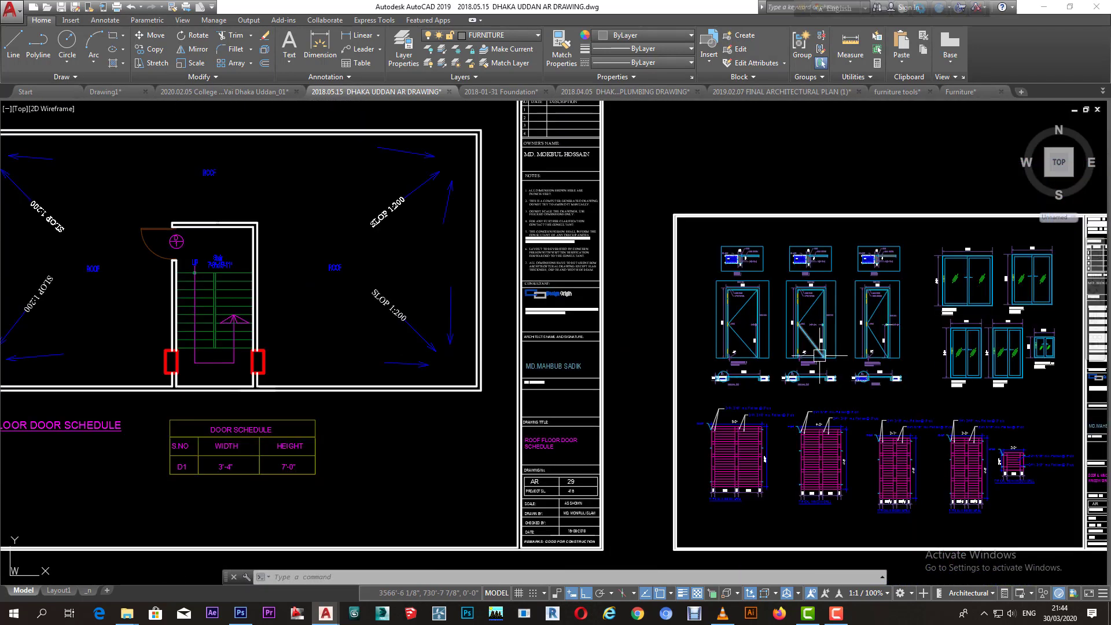
mouse_move(702, 345)
middle_mouse_down()
mouse_move(858, 333)
mouse_move(695, 325)
middle_mouse_up()
scroll(852, 333, "down", 2)
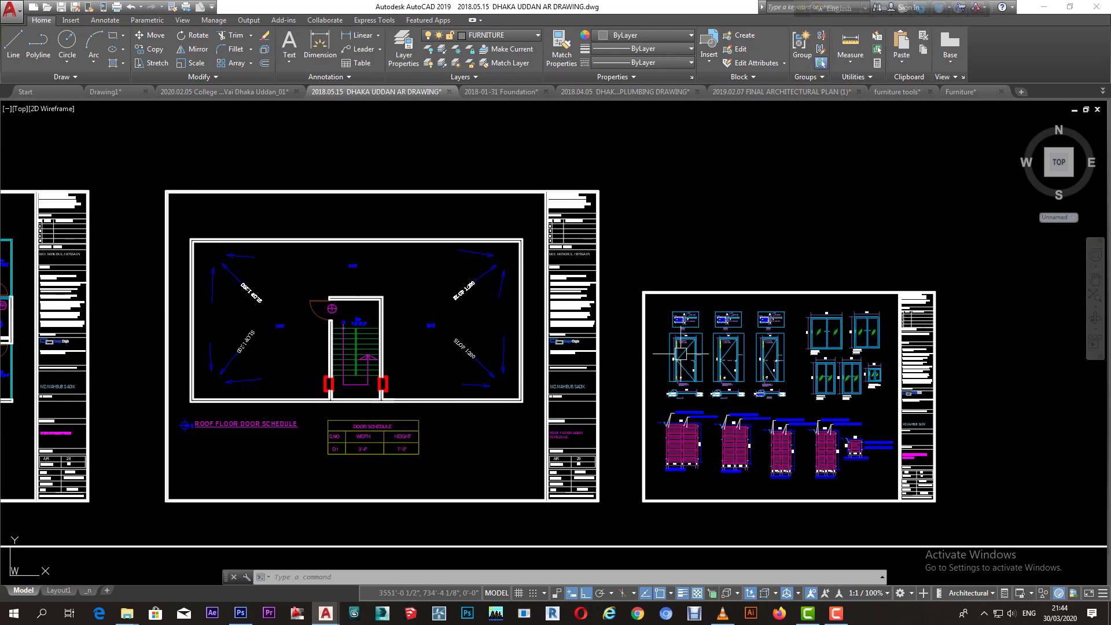
left_click(740, 232)
middle_click_drag(725, 249, 900, 242)
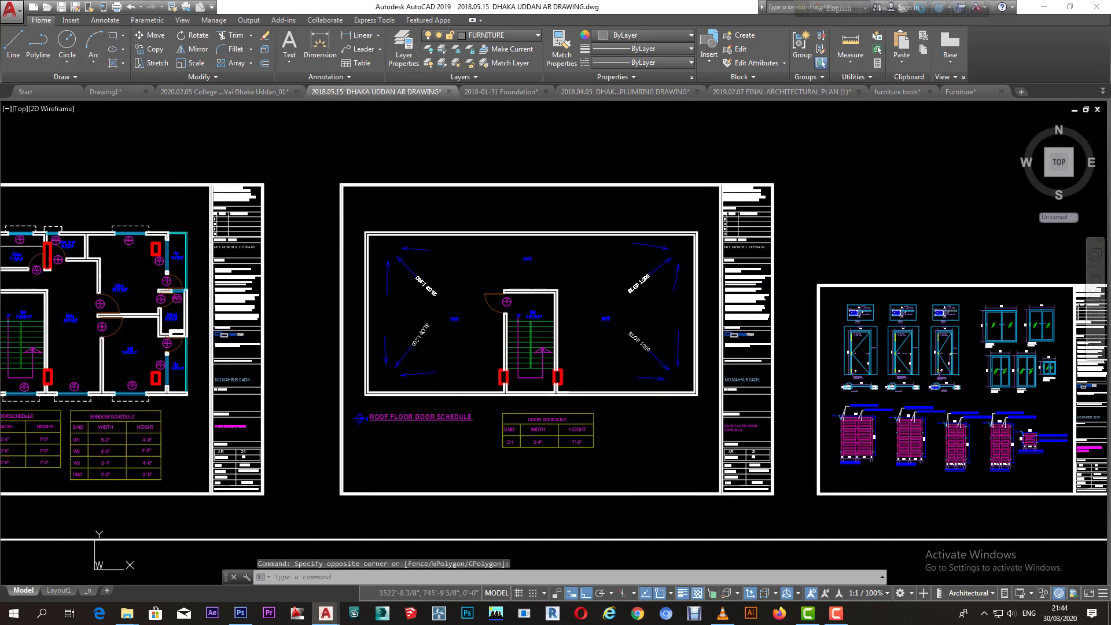
left_click(504, 93)
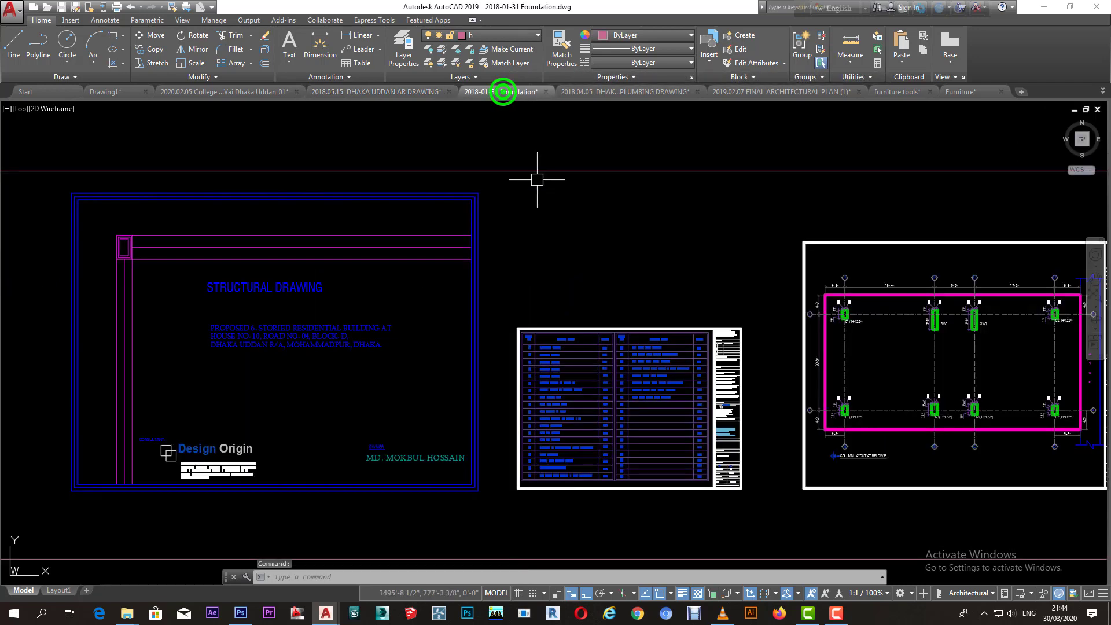
middle_click_drag(491, 346, 446, 348)
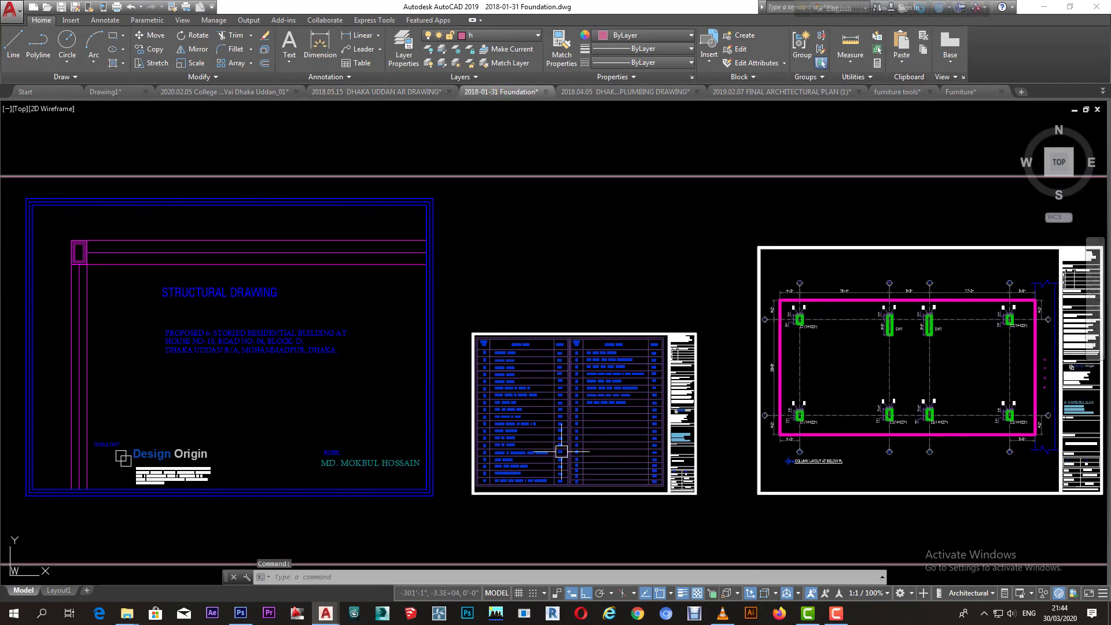
middle_click_drag(795, 340, 712, 340)
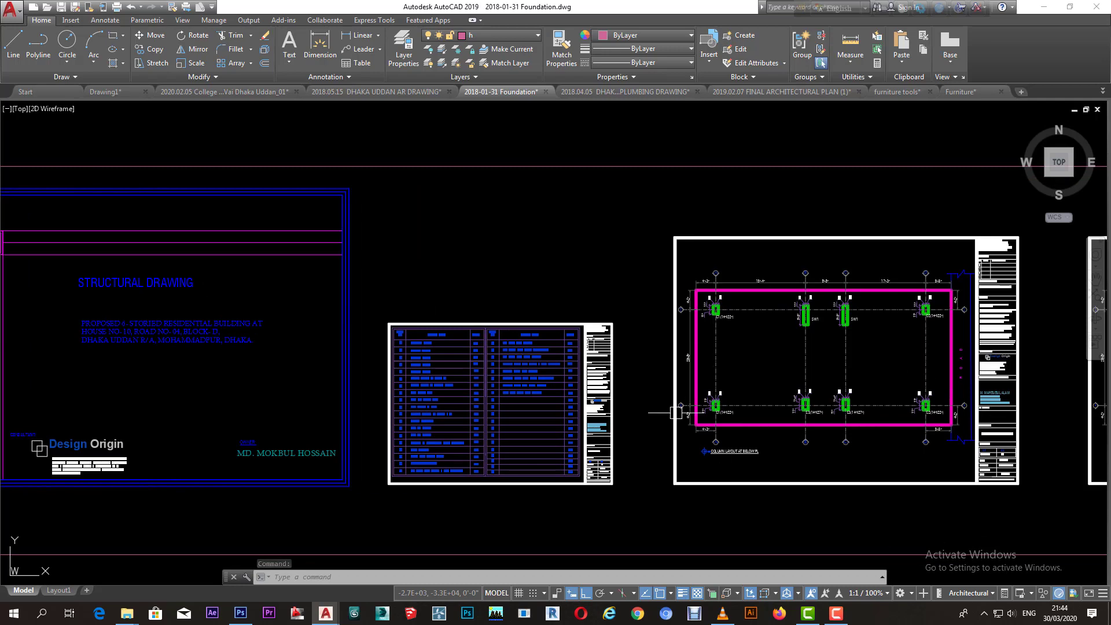
middle_click_drag(927, 346, 706, 346)
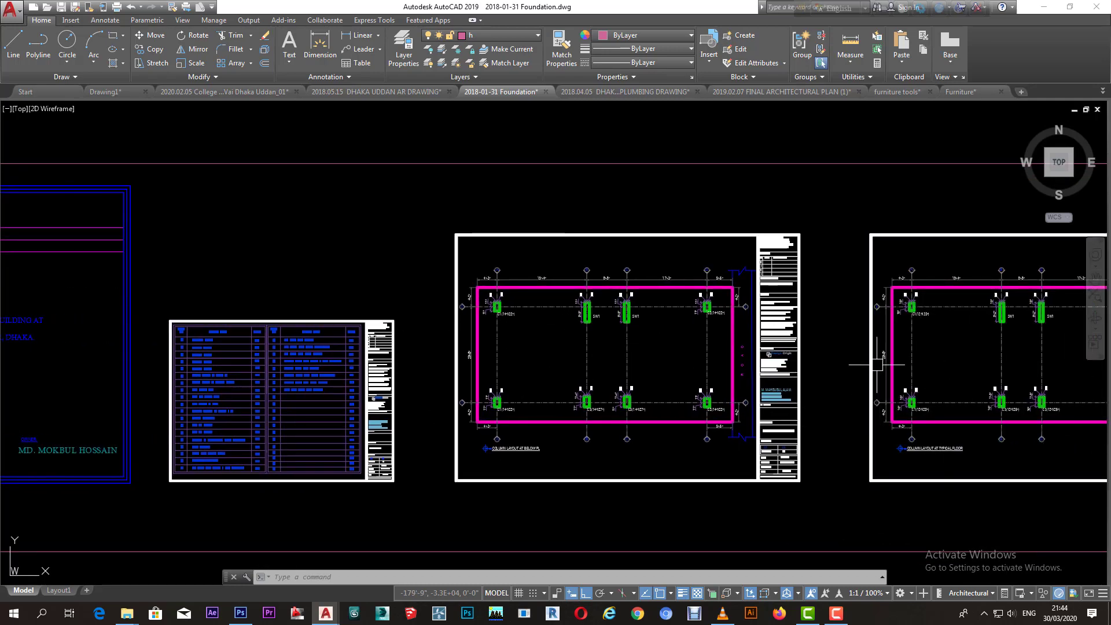
mouse_move(902, 357)
middle_mouse_down()
mouse_move(814, 346)
mouse_move(938, 327)
middle_mouse_up()
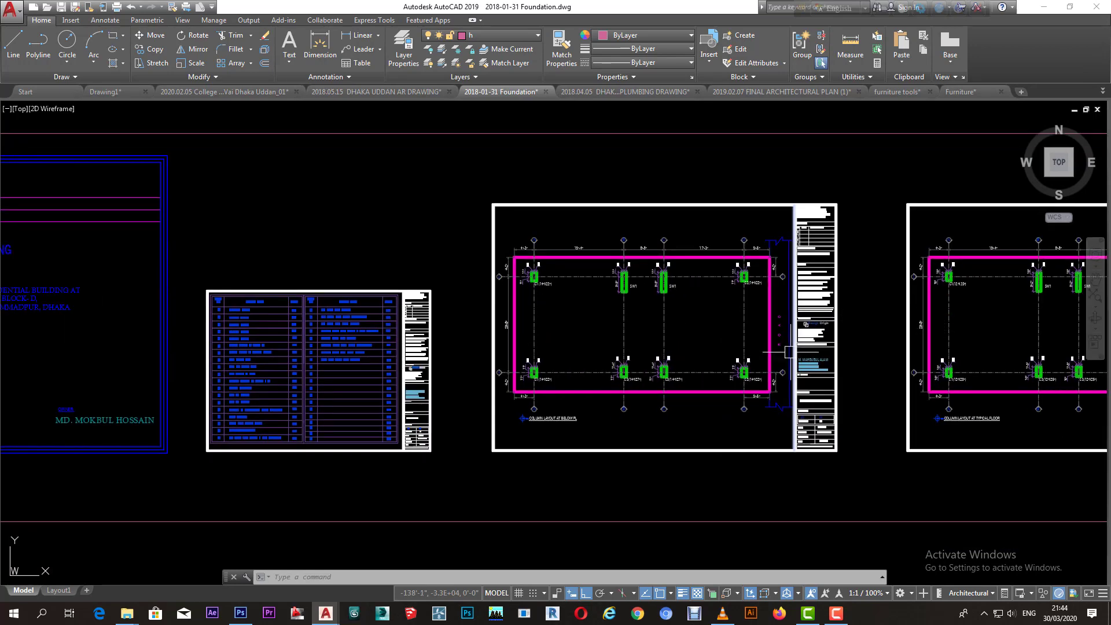
middle_click_drag(788, 324, 530, 320)
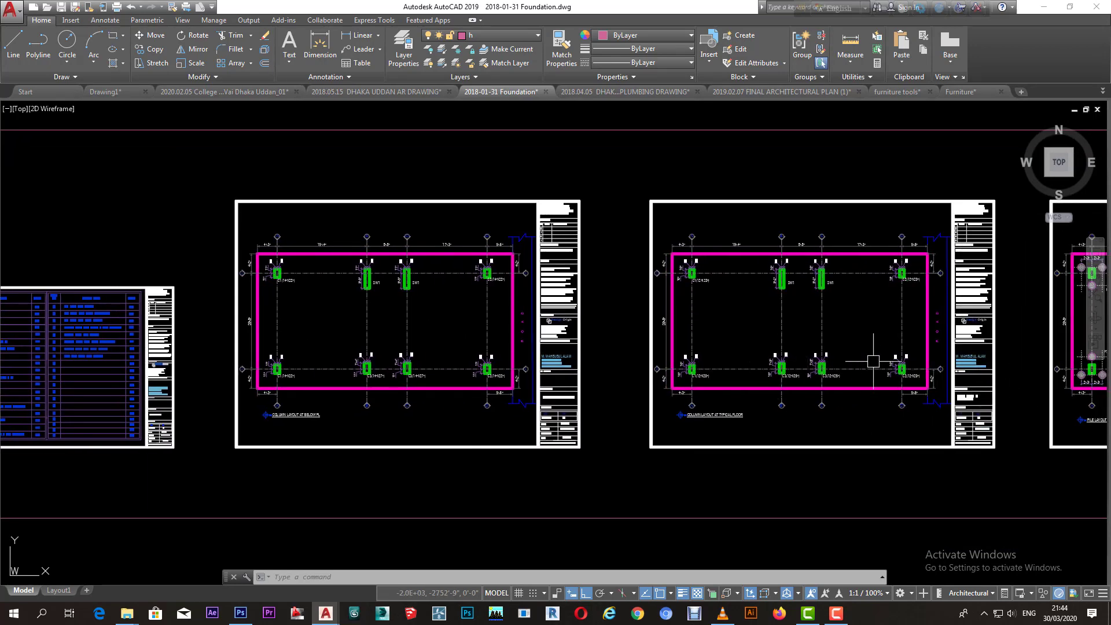
middle_click_drag(874, 361, 319, 354)
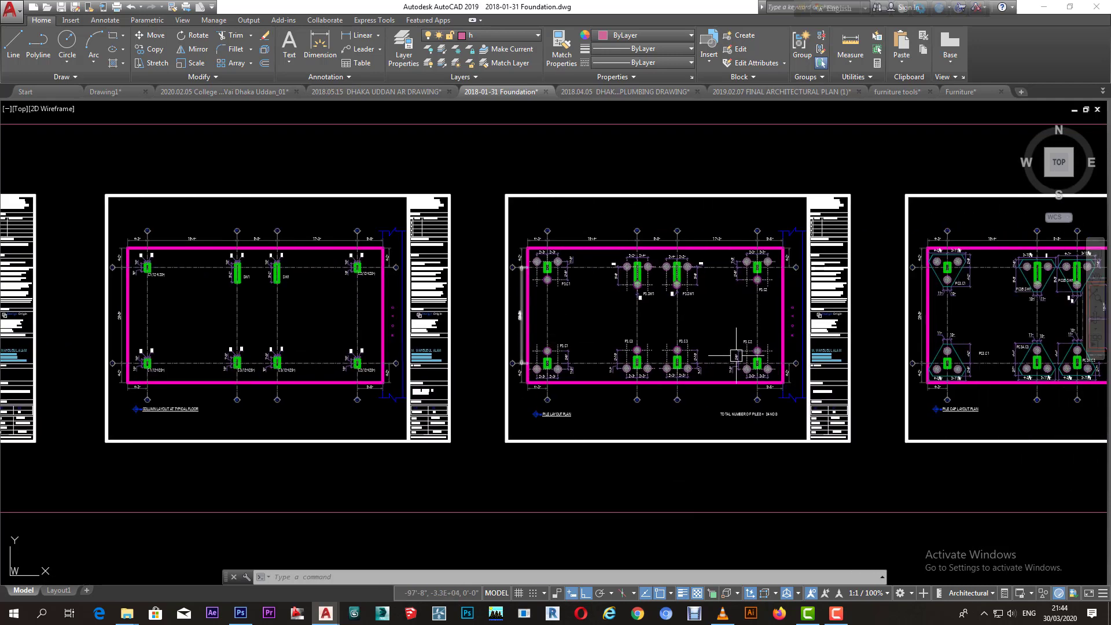
middle_click_drag(874, 356, 690, 358)
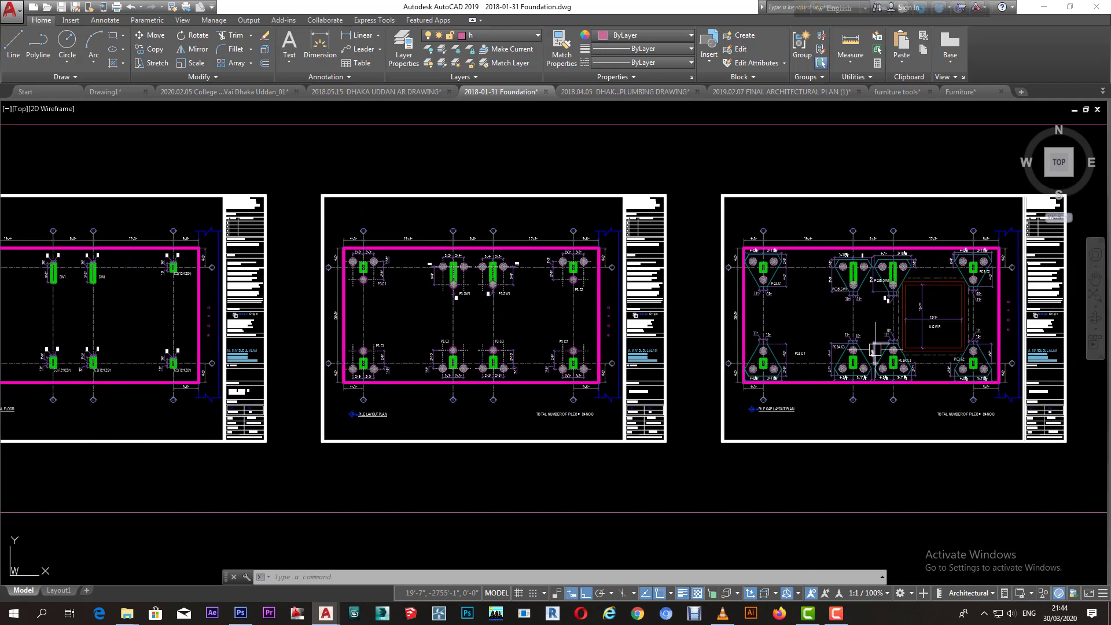
middle_click_drag(876, 349, 385, 351)
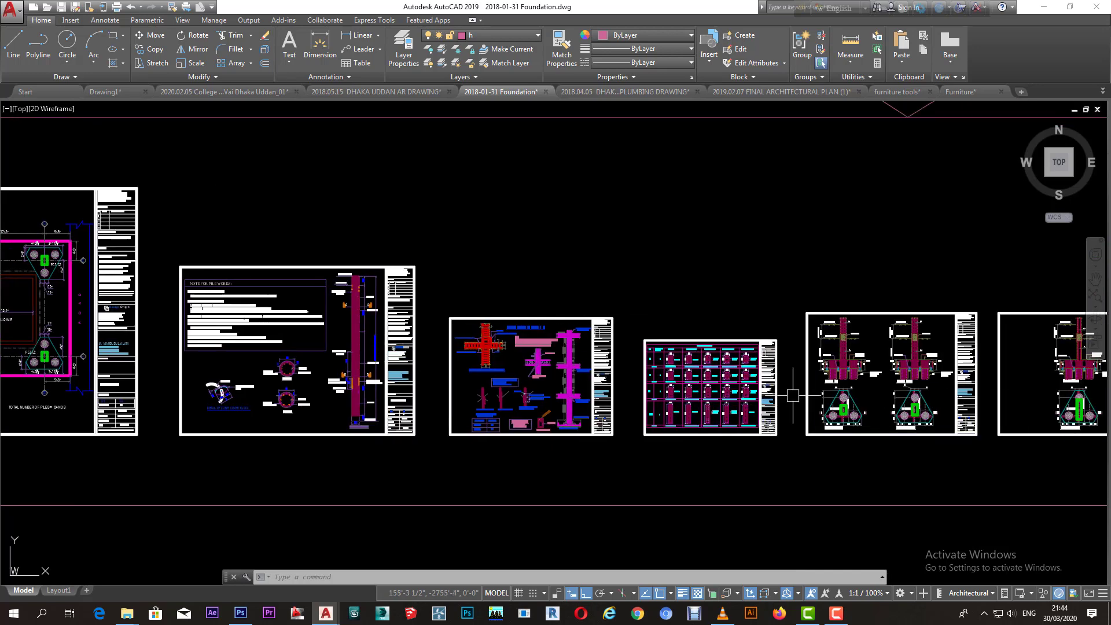
scroll(790, 400, "up", 1)
scroll(790, 400, "up", 5)
mouse_move(685, 316)
middle_mouse_down()
mouse_move(641, 347)
mouse_move(495, 331)
middle_mouse_up()
scroll(640, 347, "down", 2)
scroll(236, 332, "down", 2)
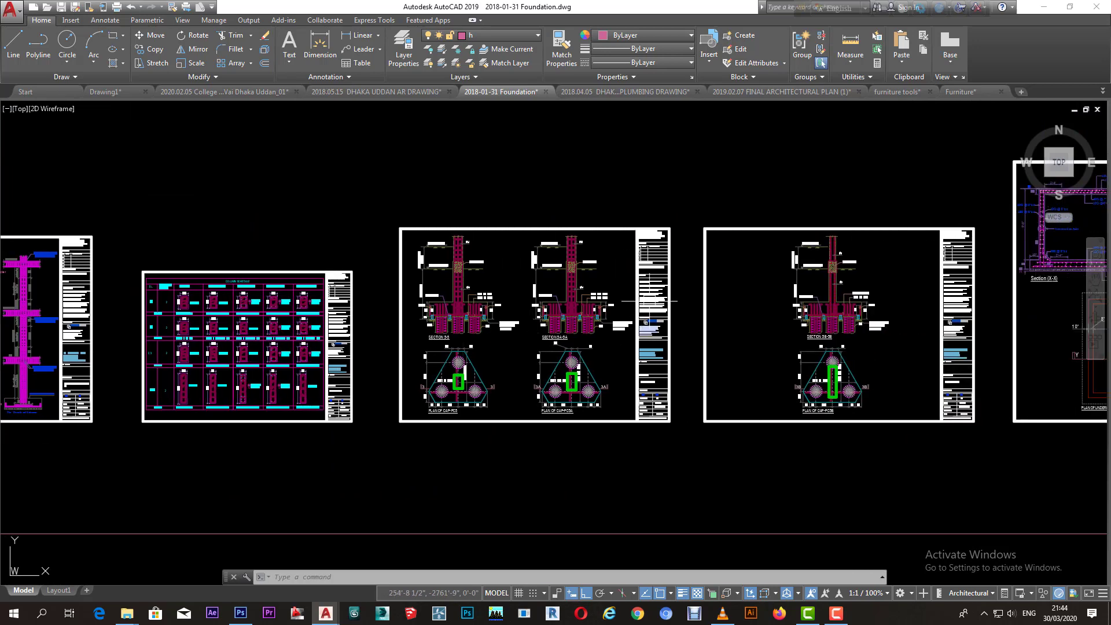
middle_click_drag(709, 318, 437, 322)
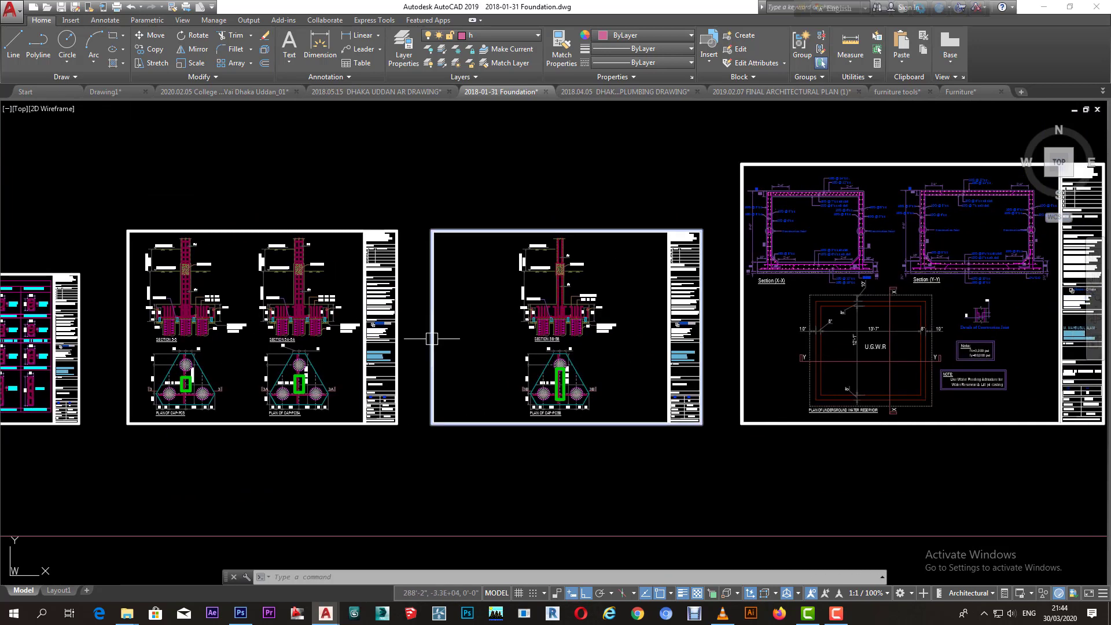
middle_click_drag(591, 338, 505, 337)
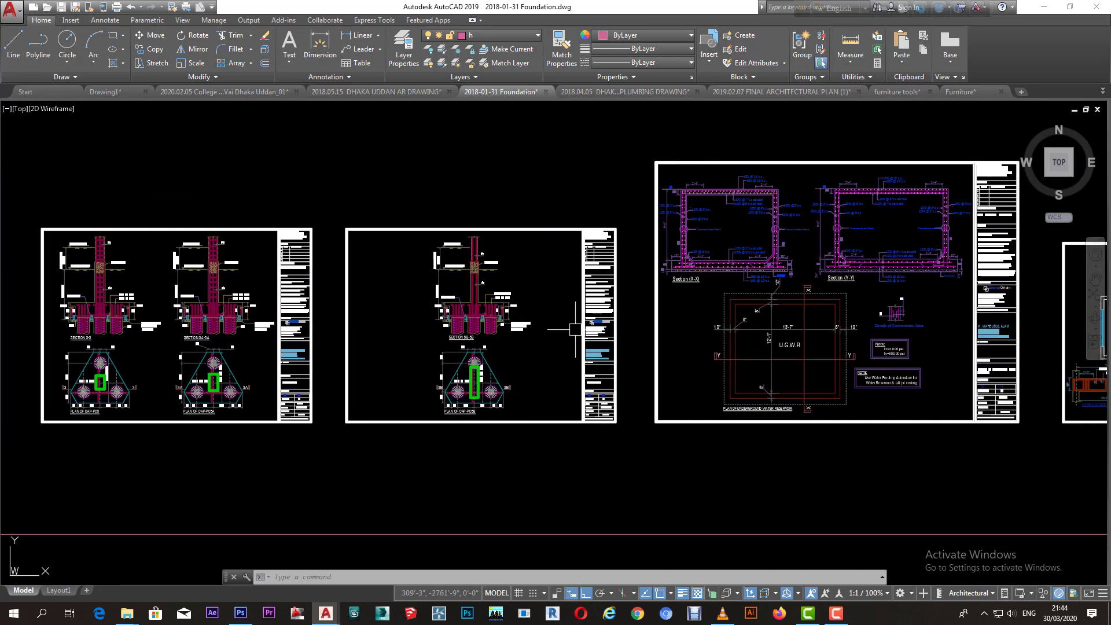
middle_click_drag(689, 325, 382, 322)
scroll(498, 259, "up", 2)
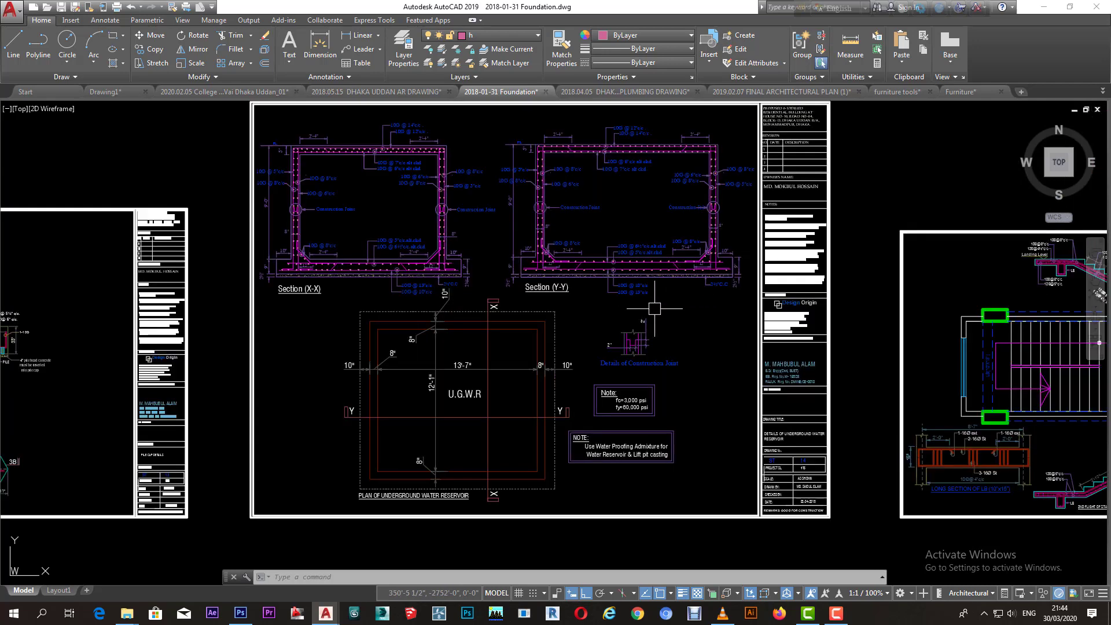
scroll(655, 308, "down", 4)
middle_click_drag(1100, 370, 739, 377)
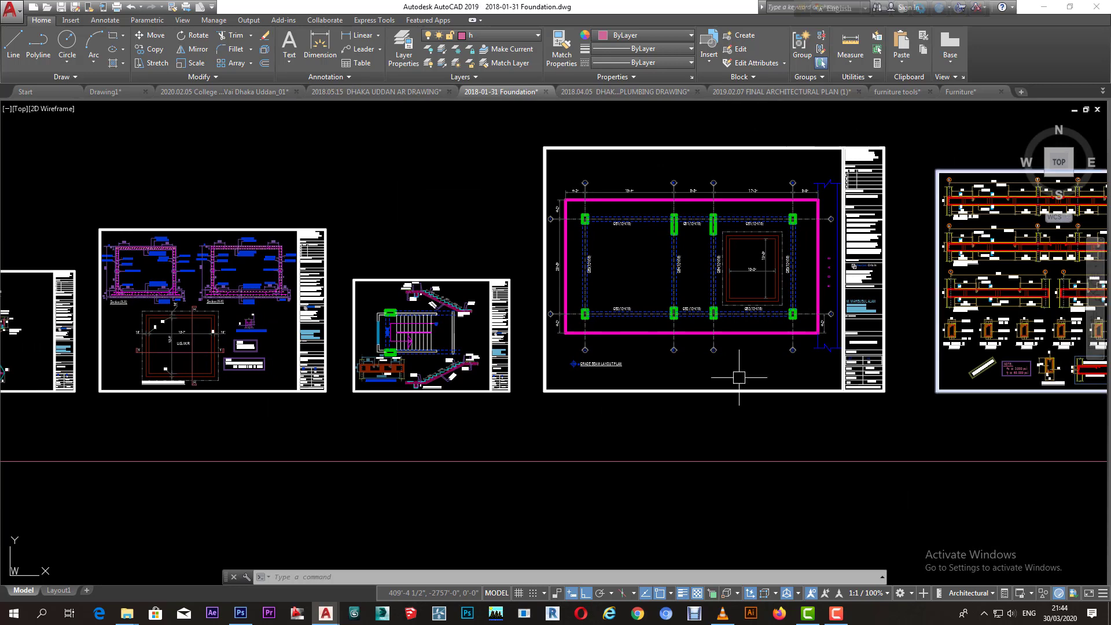
scroll(490, 340, "up", 4)
scroll(399, 319, "down", 4)
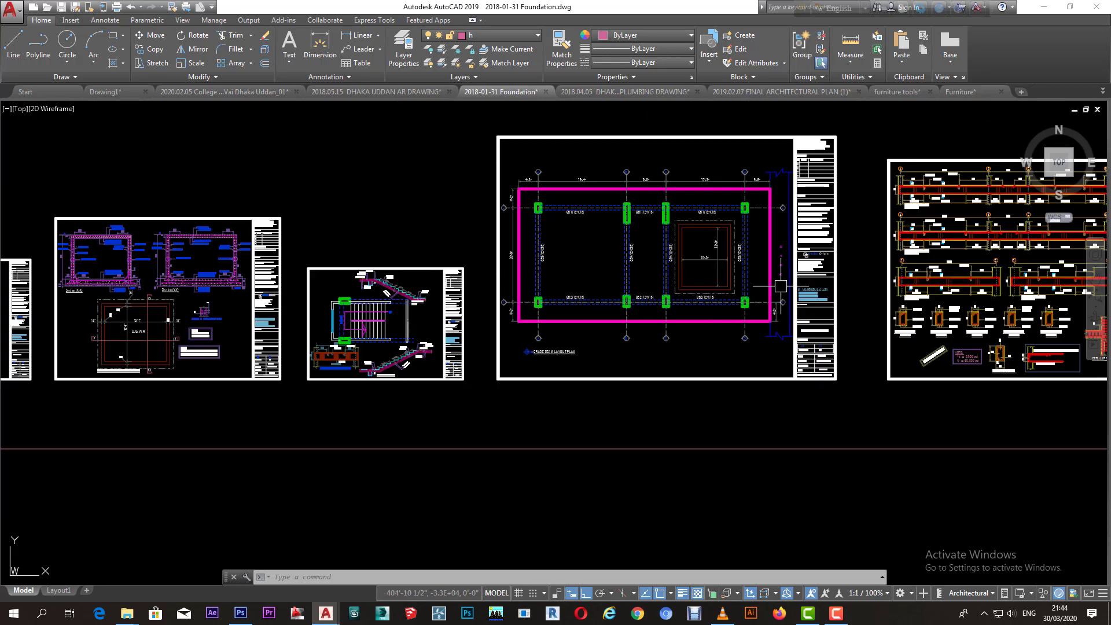
scroll(718, 305, "up", 2)
middle_click_drag(732, 291, 531, 376)
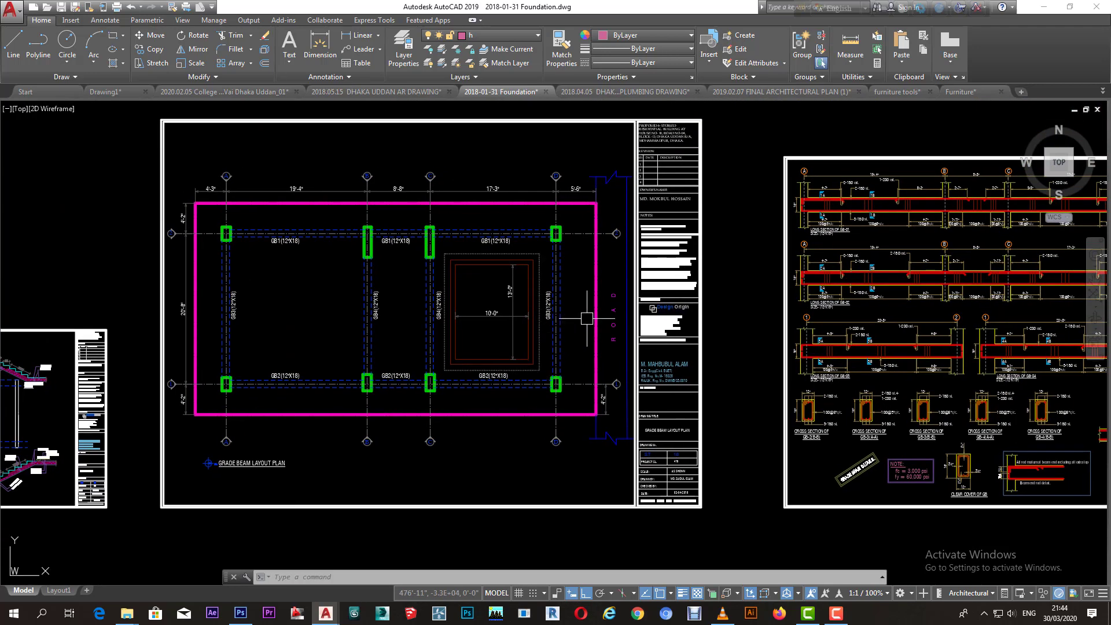
middle_click_drag(587, 319, 106, 312)
scroll(475, 284, "up", 2)
scroll(456, 294, "up", 2)
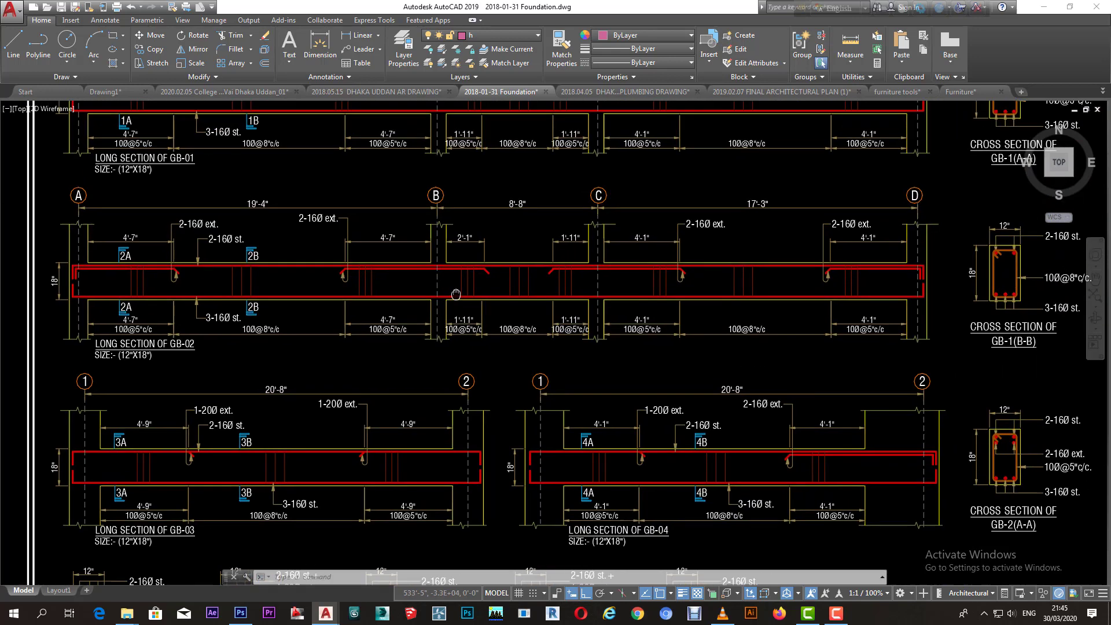
middle_click_drag(456, 295, 445, 305)
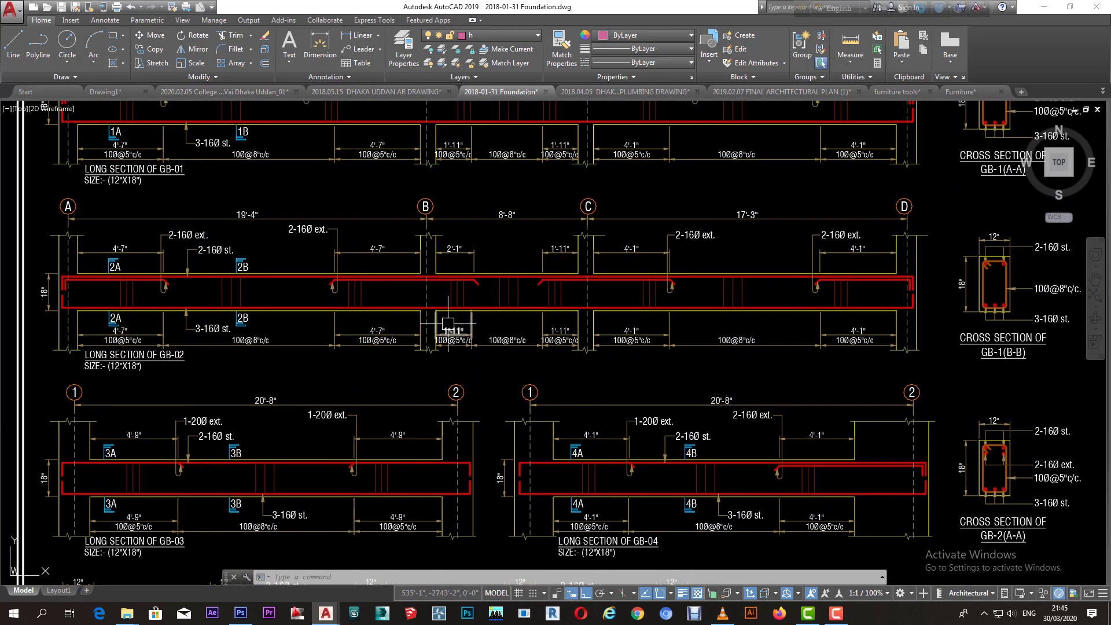
middle_click_drag(671, 316, 705, 320)
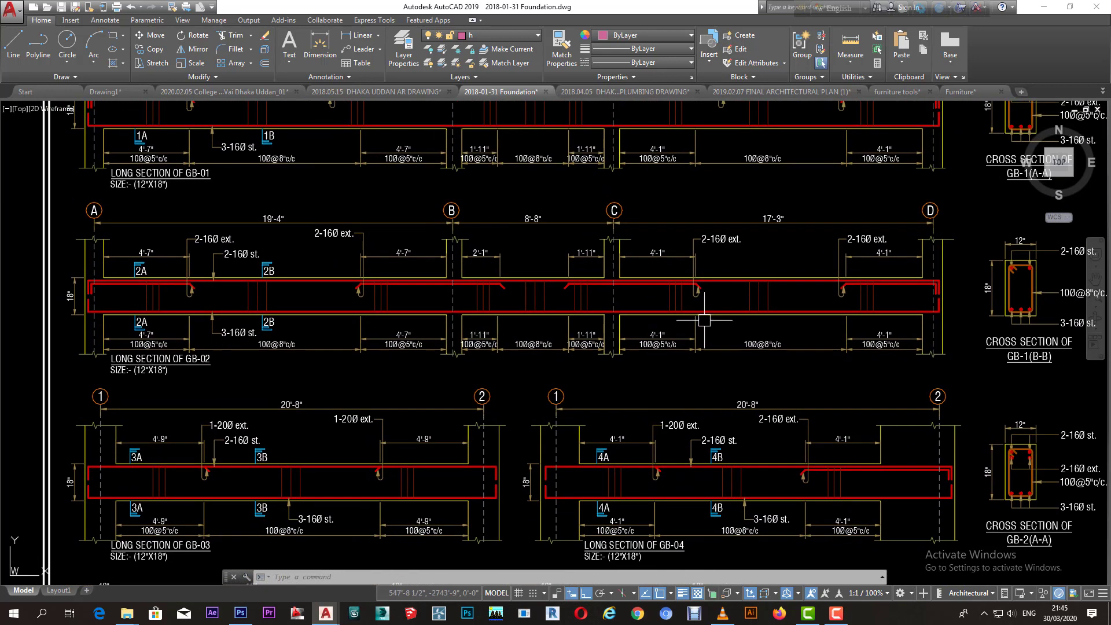
middle_click_drag(887, 294, 740, 294)
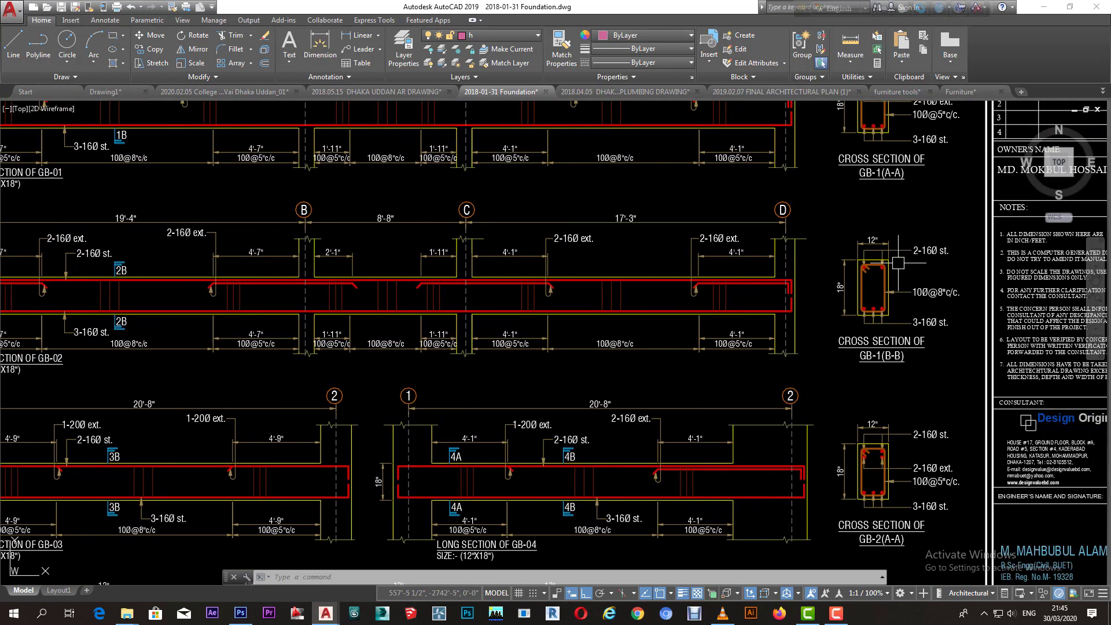
mouse_move(899, 263)
middle_mouse_down()
mouse_move(487, 263)
mouse_move(633, 263)
middle_mouse_up()
scroll(440, 220, "up", 4)
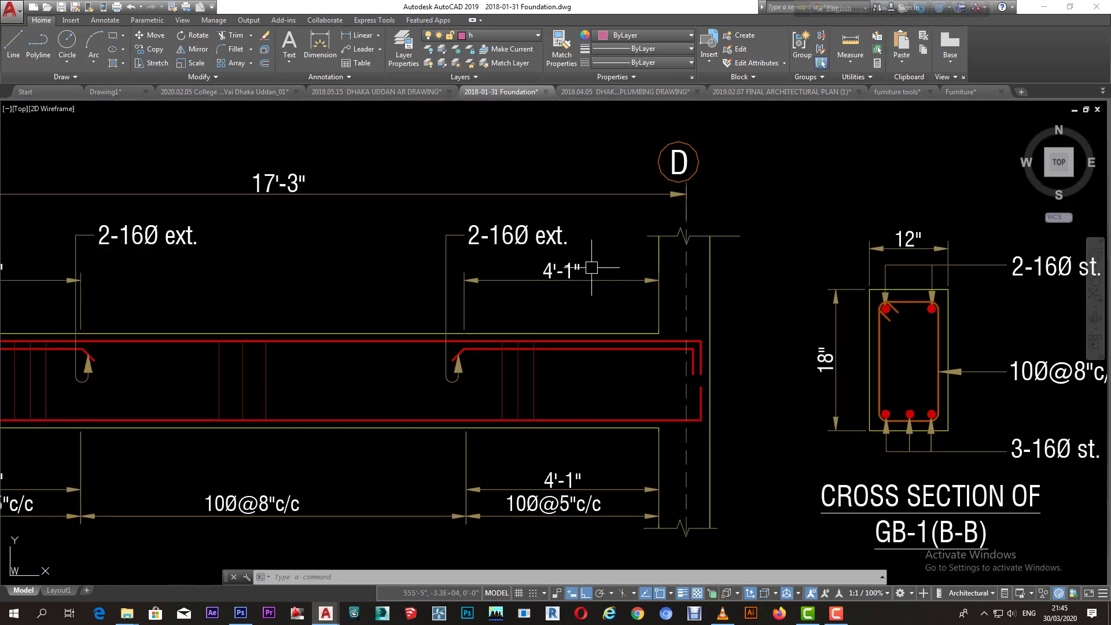
middle_click_drag(535, 280, 701, 293)
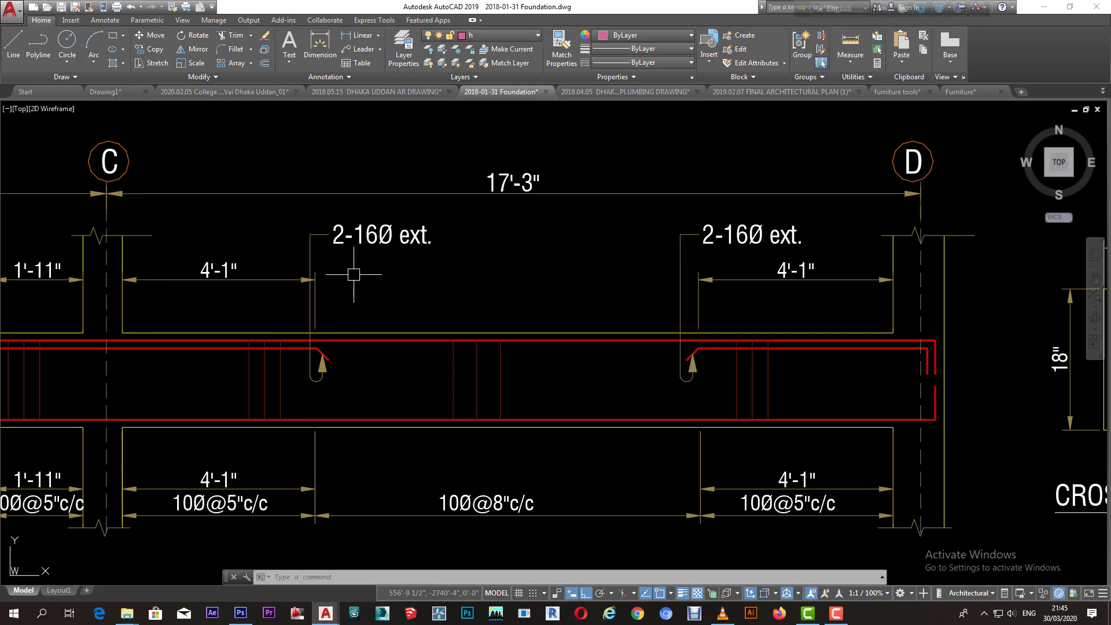
middle_click_drag(354, 275, 839, 303)
scroll(570, 300, "down", 3)
scroll(545, 293, "down", 2)
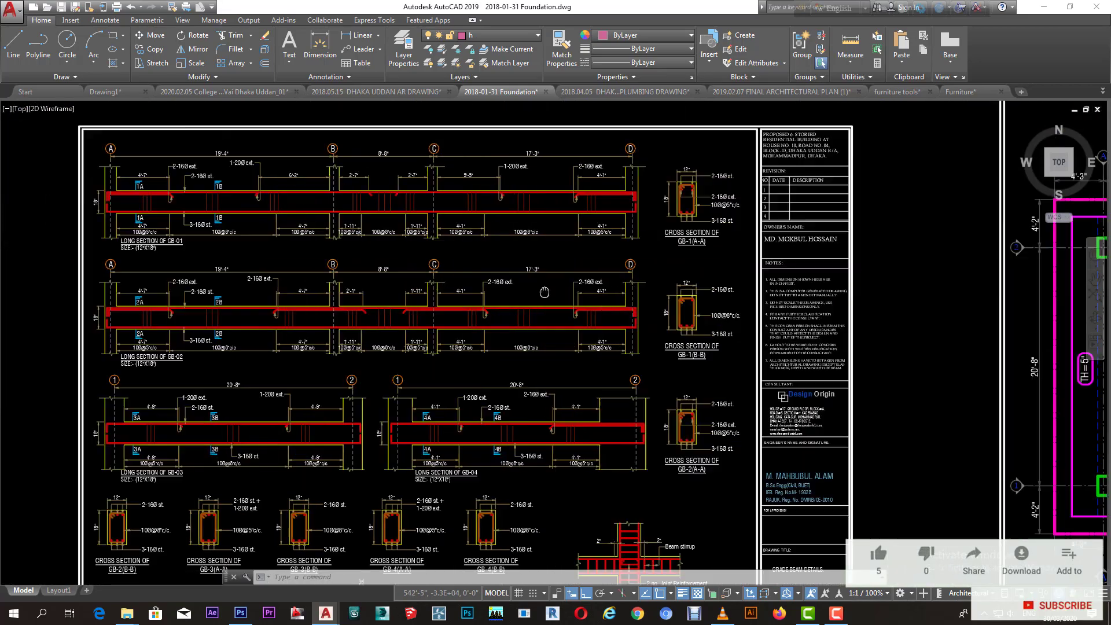
middle_click_drag(544, 293, 264, 287)
middle_click_drag(463, 283, 317, 283)
middle_click_drag(741, 286, 376, 289)
middle_click_drag(697, 301, 331, 302)
scroll(615, 280, "up", 5)
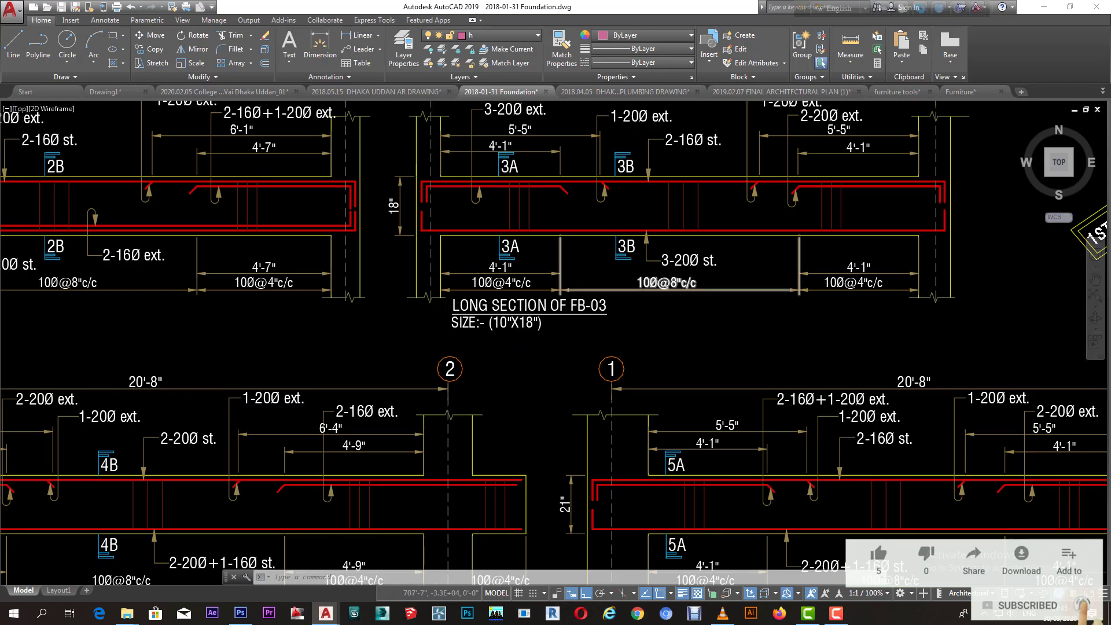
scroll(615, 280, "down", 5)
middle_click_drag(920, 307, 322, 333)
scroll(769, 306, "up", 4)
Pan past the foundation sheets and zoom into the overhead water tank rebar detail
scroll(647, 351, "down", 6)
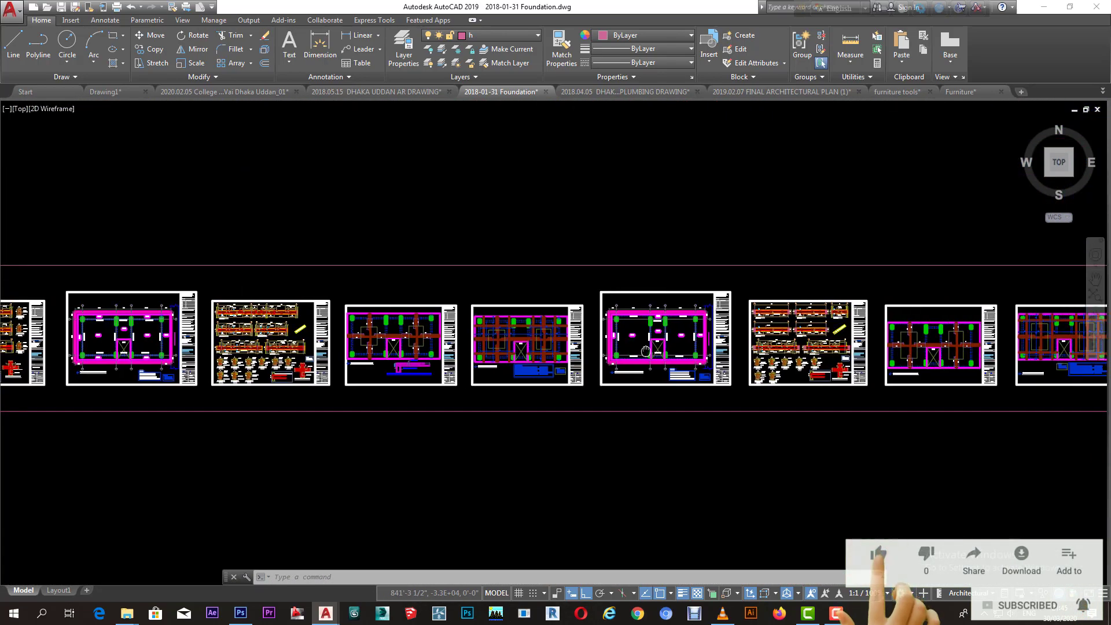
middle_click_drag(646, 352, 573, 351)
scroll(574, 352, "up", 2)
middle_click_drag(1071, 358, 536, 359)
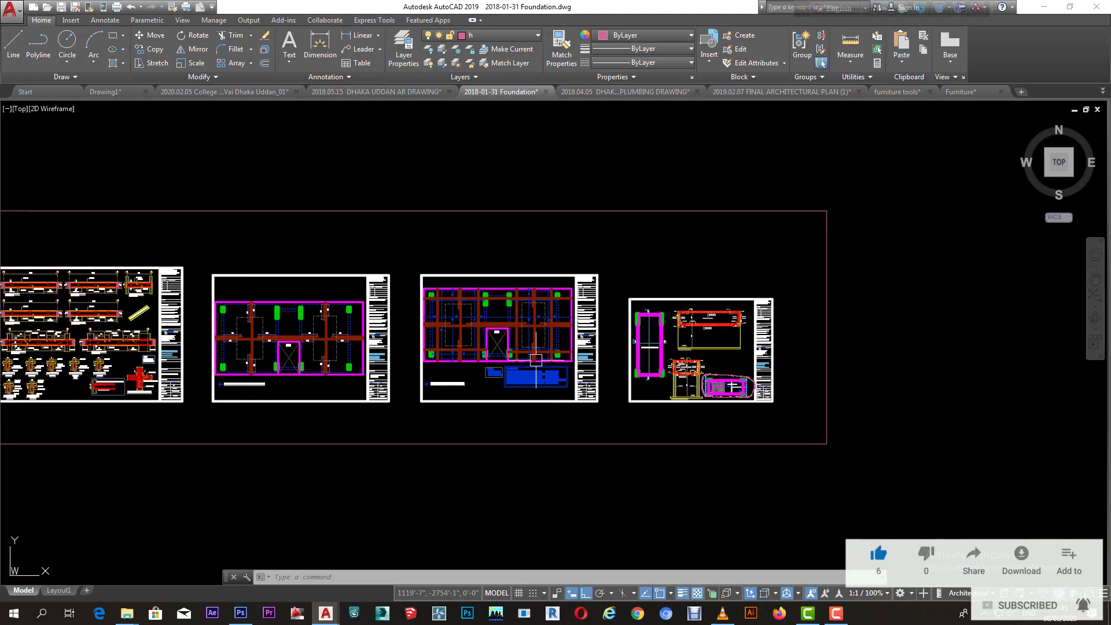
scroll(597, 341, "up", 3)
scroll(625, 376, "up", 2)
middle_click_drag(1094, 307, 869, 301)
scroll(864, 299, "up", 3)
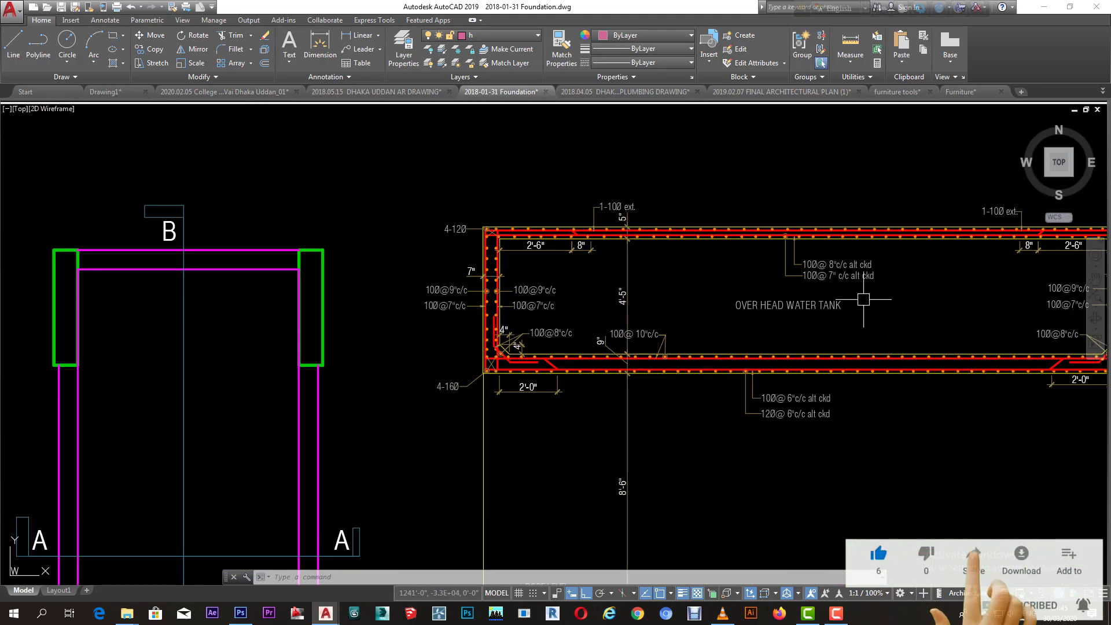
scroll(885, 295, "up", 2)
Zoom back out and switch to the 2018.04.05 DHAKA UDDAN PLUMBING DRAWING
left_click(906, 302)
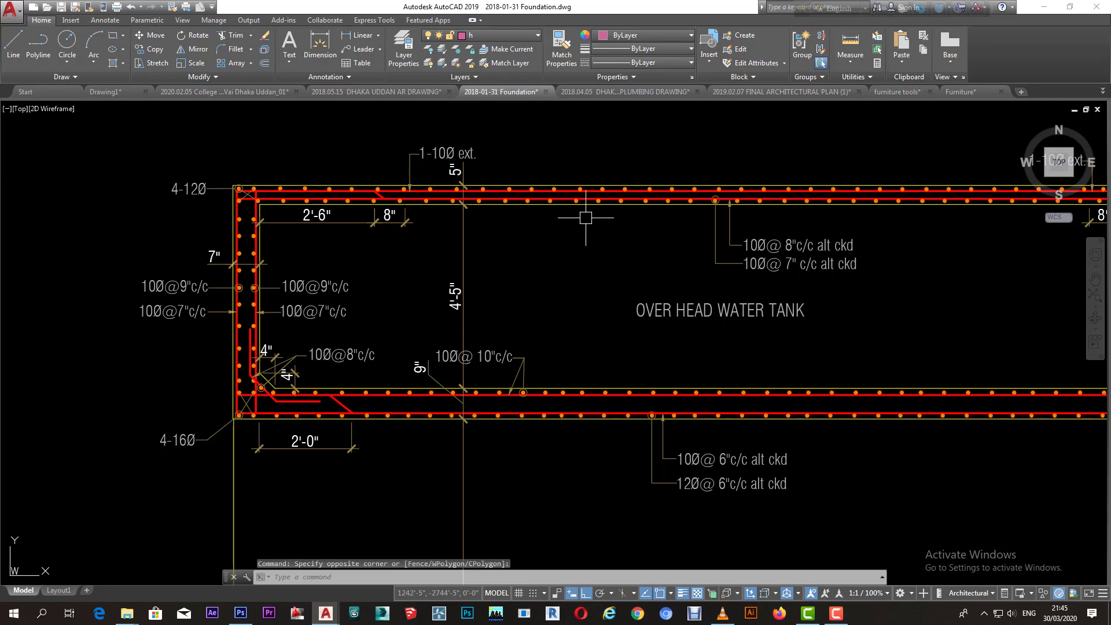
scroll(586, 218, "down", 4)
scroll(517, 183, "down", 1)
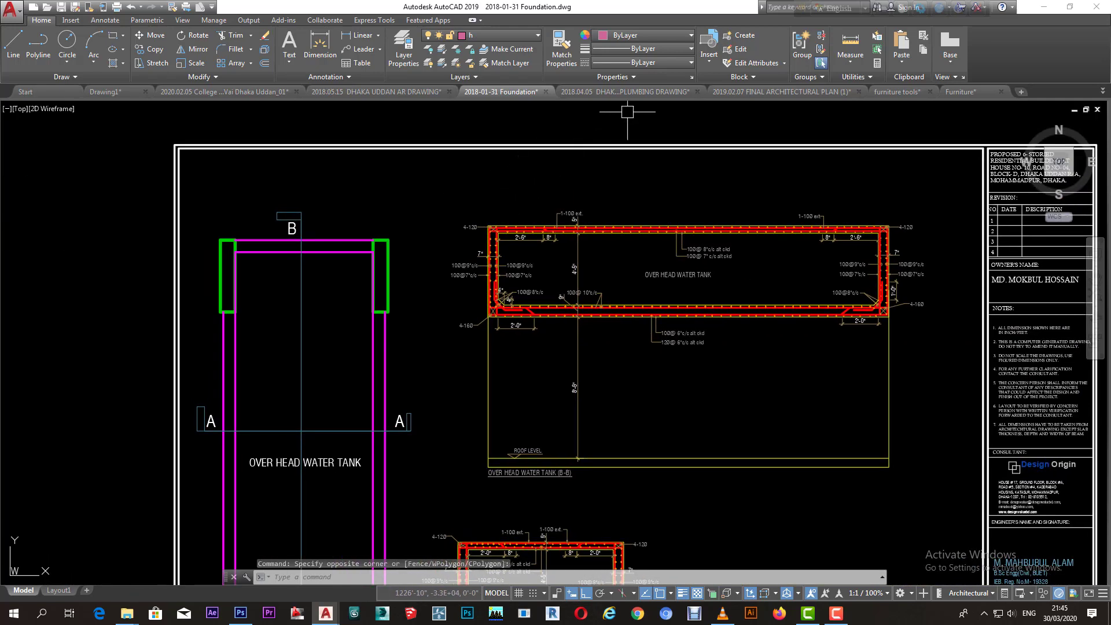
left_click(615, 97)
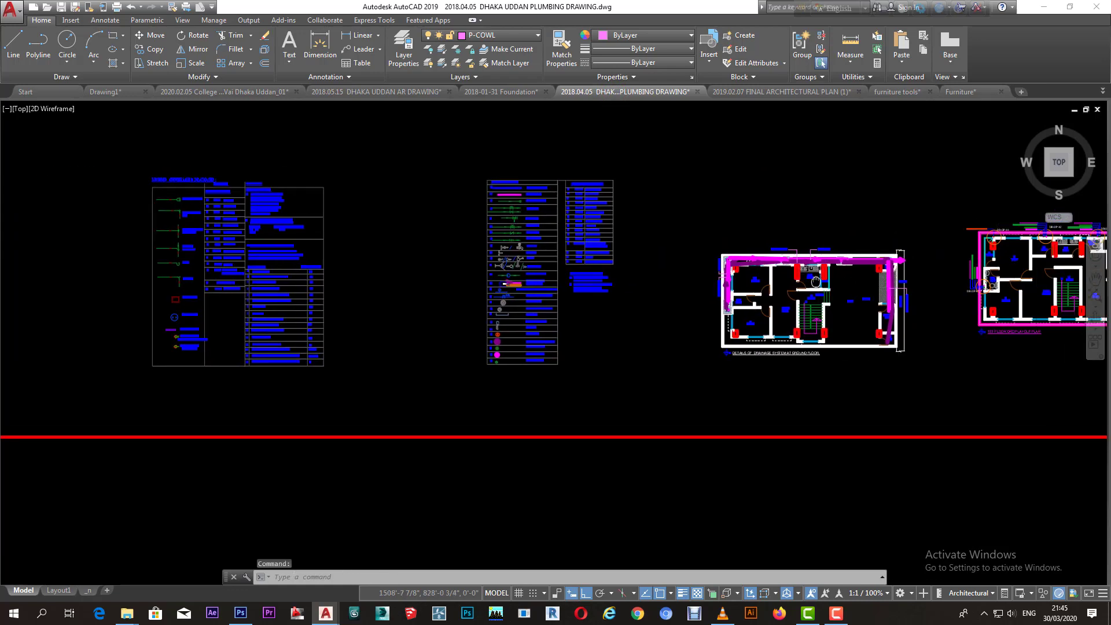
middle_click_drag(538, 263, 645, 297)
scroll(645, 297, "up", 6)
left_click(650, 248)
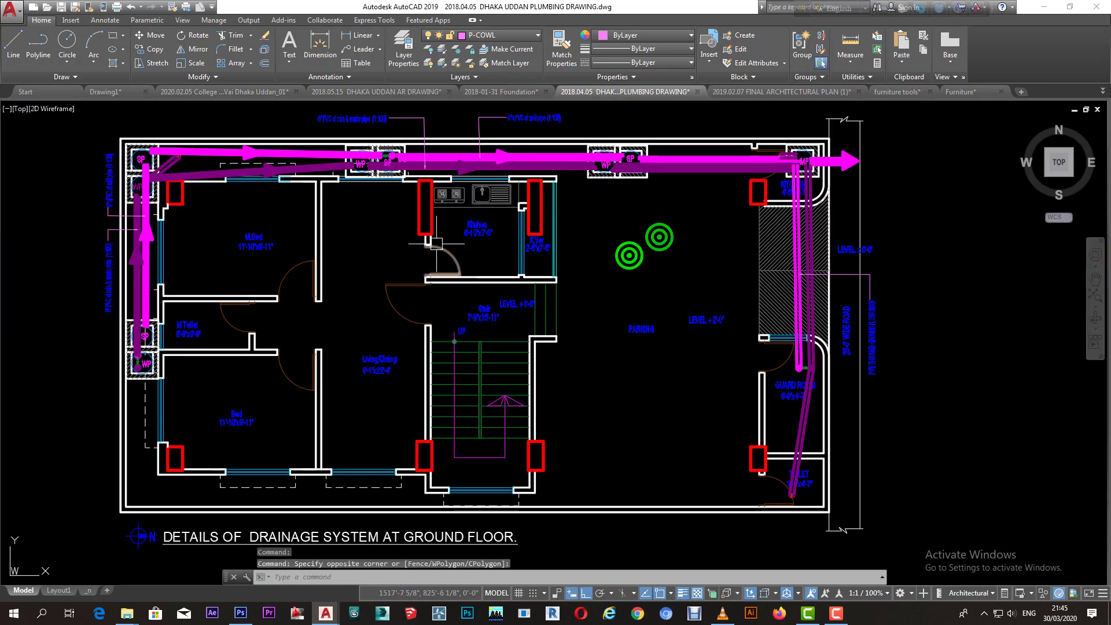
scroll(311, 215, "up", 3)
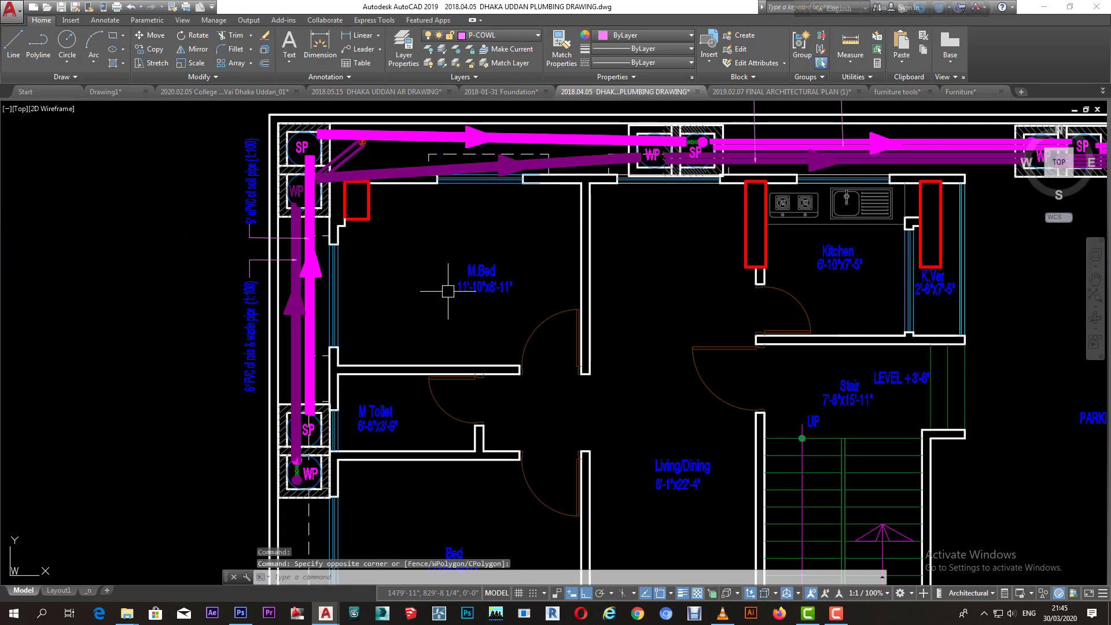
scroll(310, 261, "down", 3)
middle_click_drag(597, 303, 243, 305)
scroll(749, 293, "down", 2)
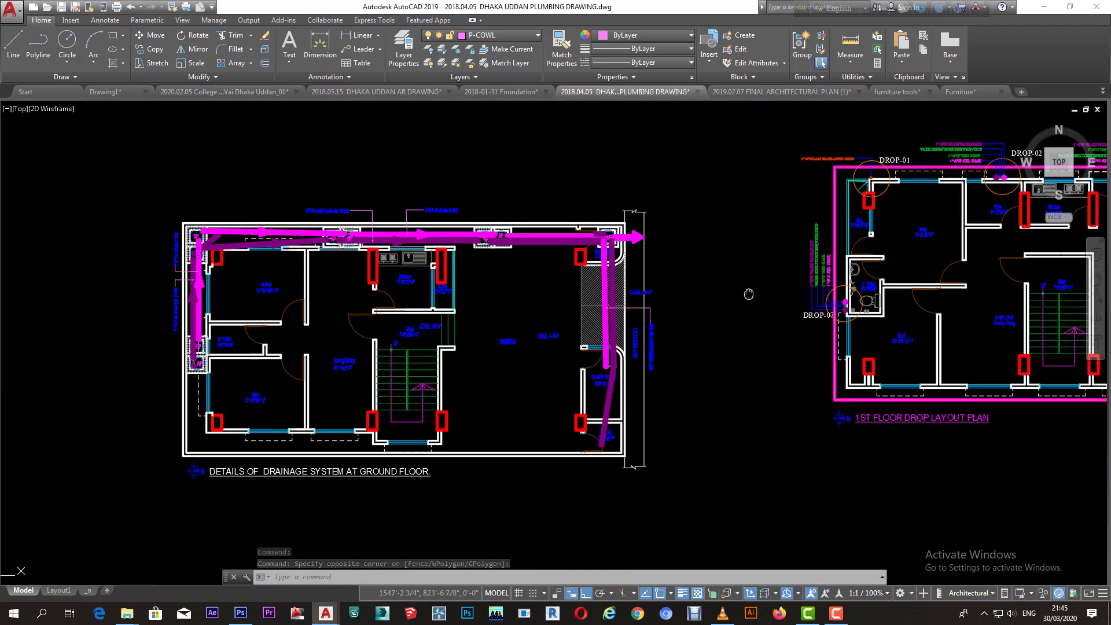
scroll(781, 289, "up", 3)
scroll(782, 289, "up", 2)
scroll(644, 173, "up", 4)
middle_click_drag(697, 168, 644, 187)
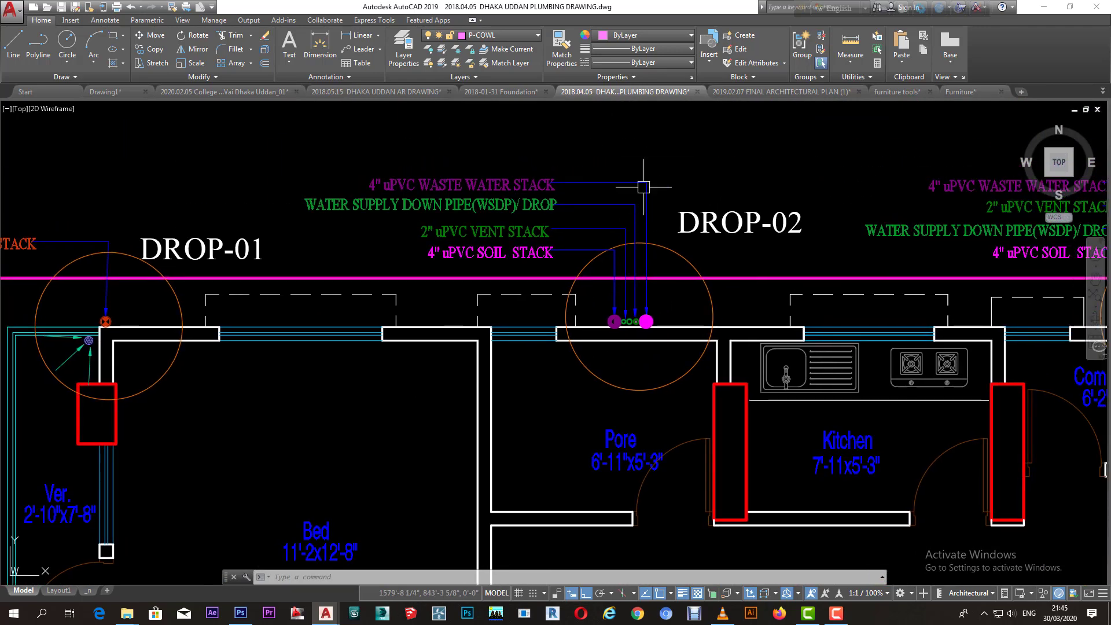
scroll(370, 193, "up", 2)
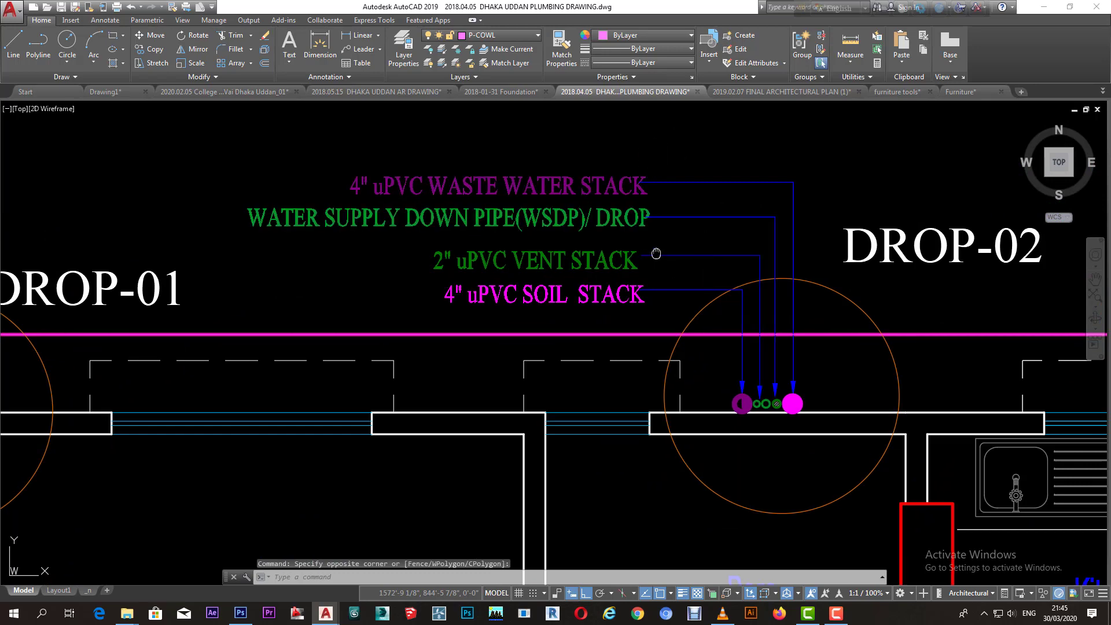
middle_click_drag(748, 255, 603, 250)
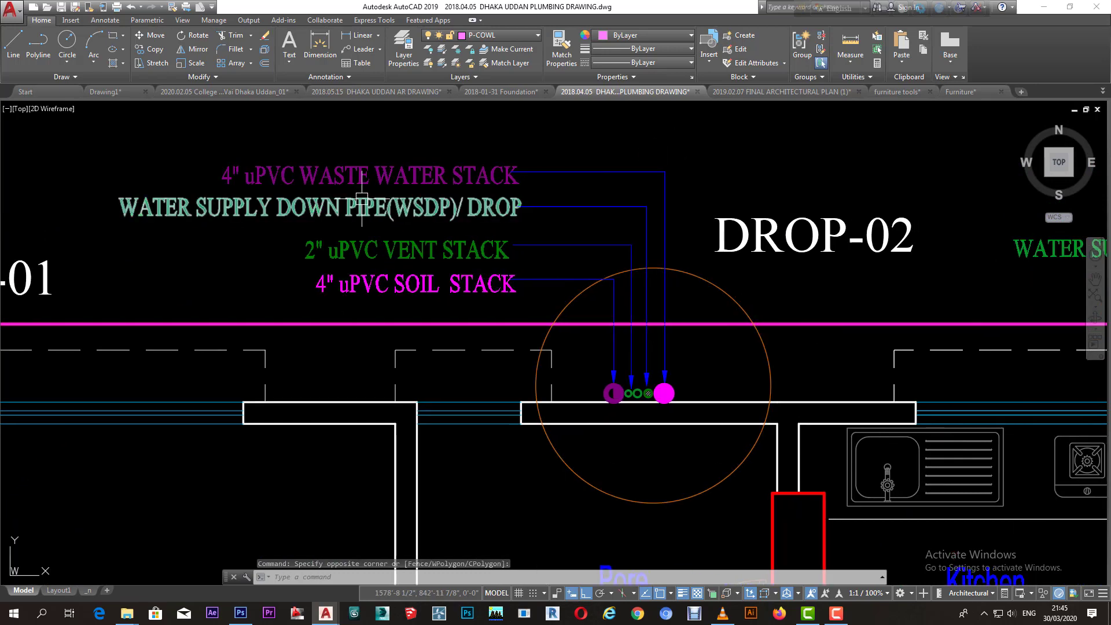
middle_click_drag(362, 202, 403, 203)
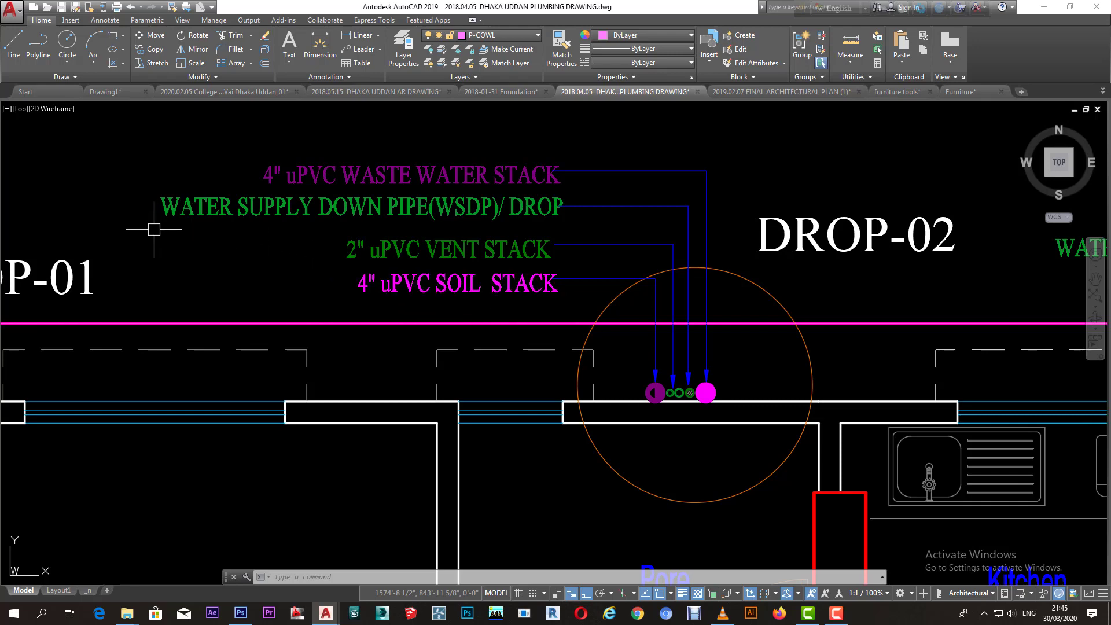
scroll(702, 298, "down", 5)
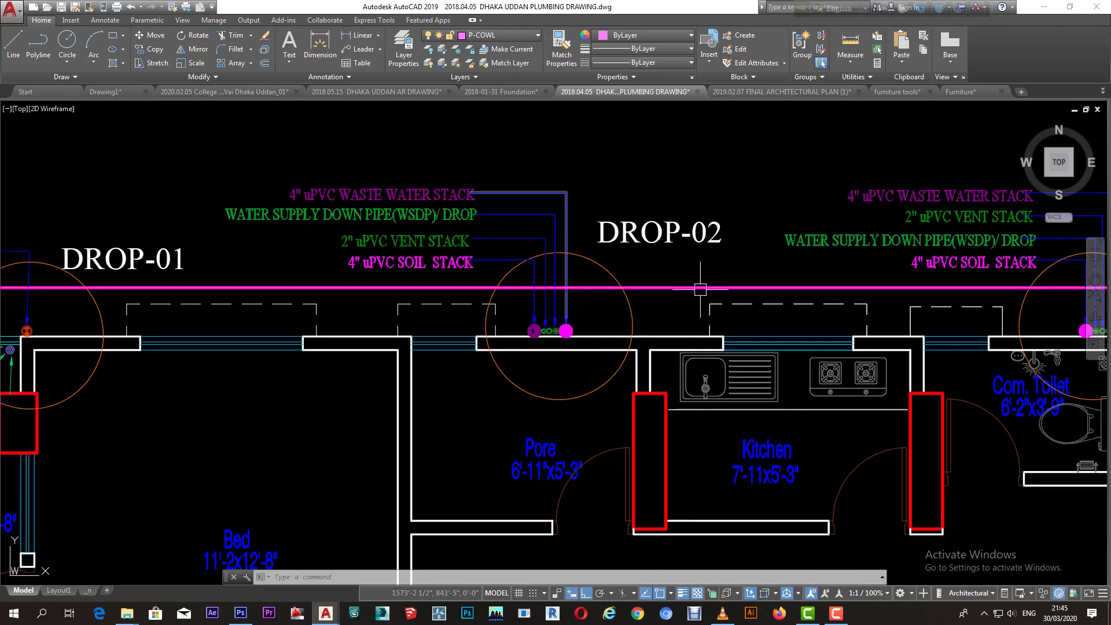
middle_click_drag(757, 219, 258, 228)
scroll(262, 225, "down", 3)
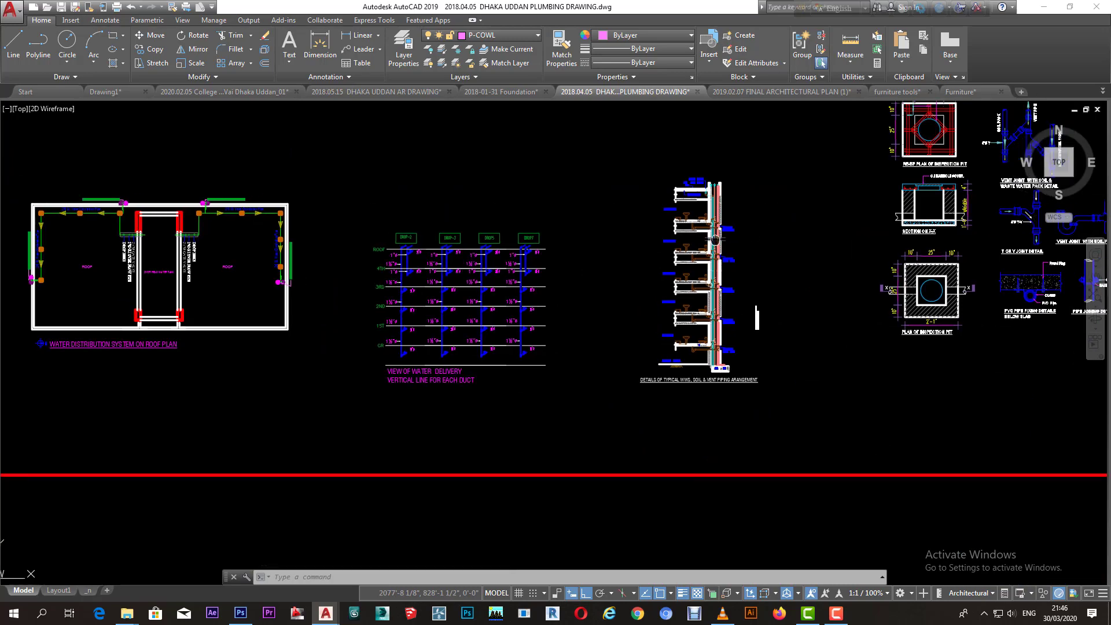
middle_click_drag(494, 232, 203, 345)
middle_click_drag(643, 297, 194, 333)
scroll(195, 333, "up", 4)
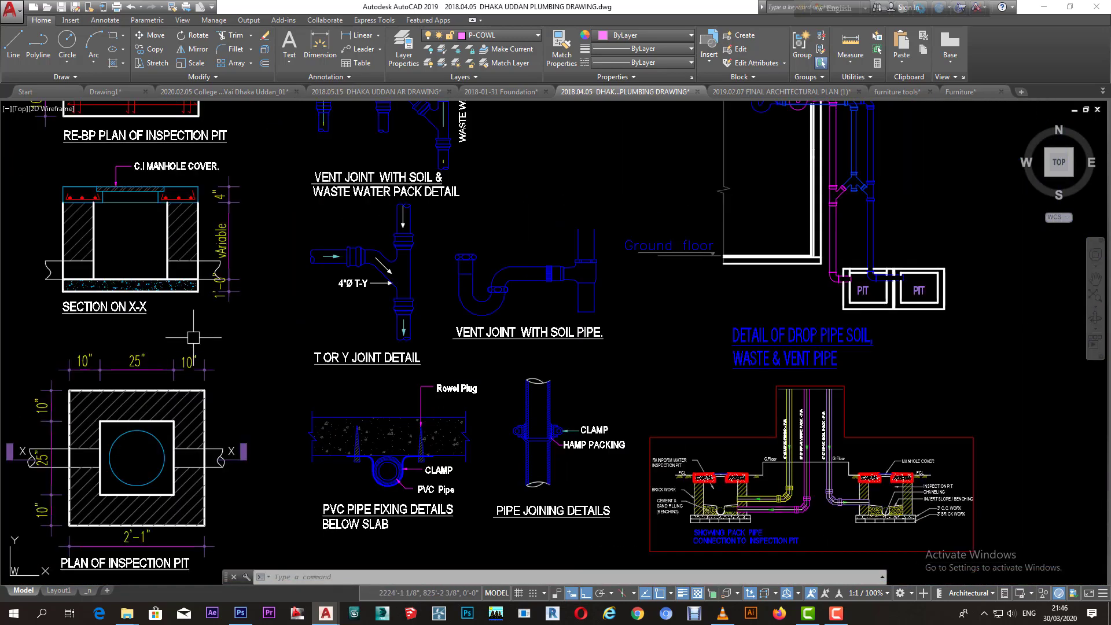
middle_click_drag(200, 379, 345, 276)
scroll(359, 289, "down", 3)
scroll(324, 301, "down", 3)
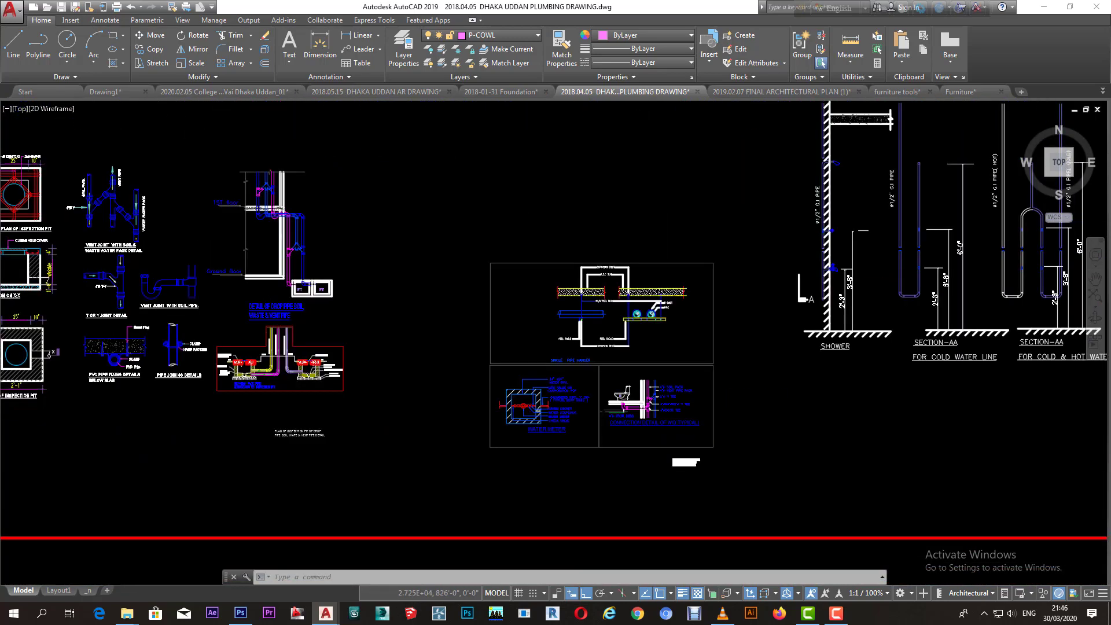
scroll(324, 324, "down", 3)
scroll(324, 347, "down", 4)
middle_click_drag(818, 301, 440, 324)
scroll(721, 309, "up", 3)
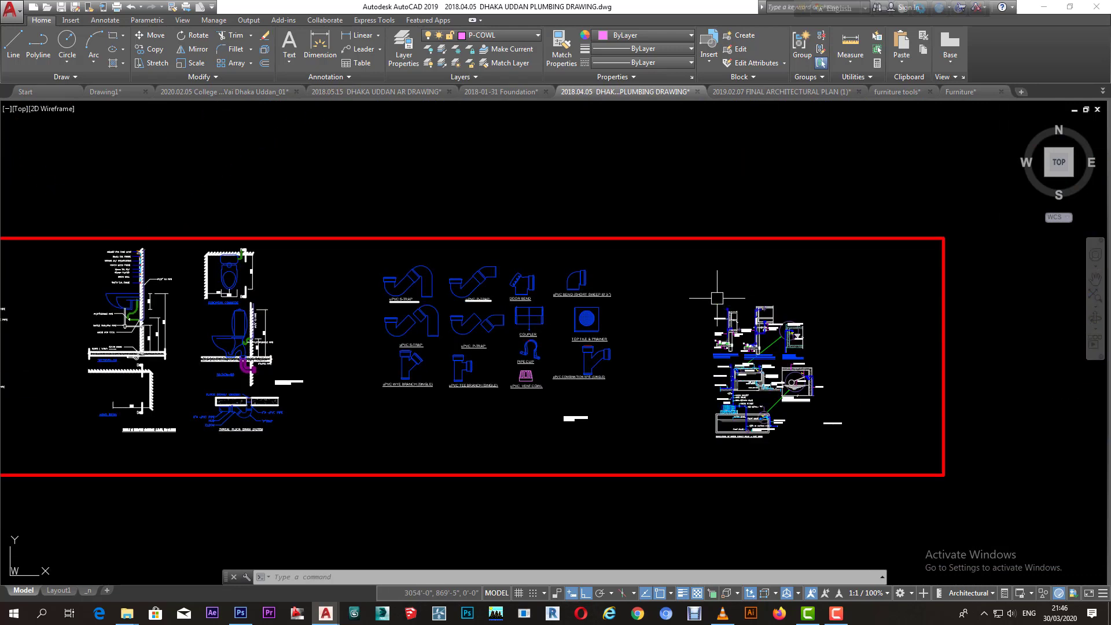
scroll(689, 290, "up", 4)
scroll(778, 156, "up", 1)
scroll(741, 191, "down", 4)
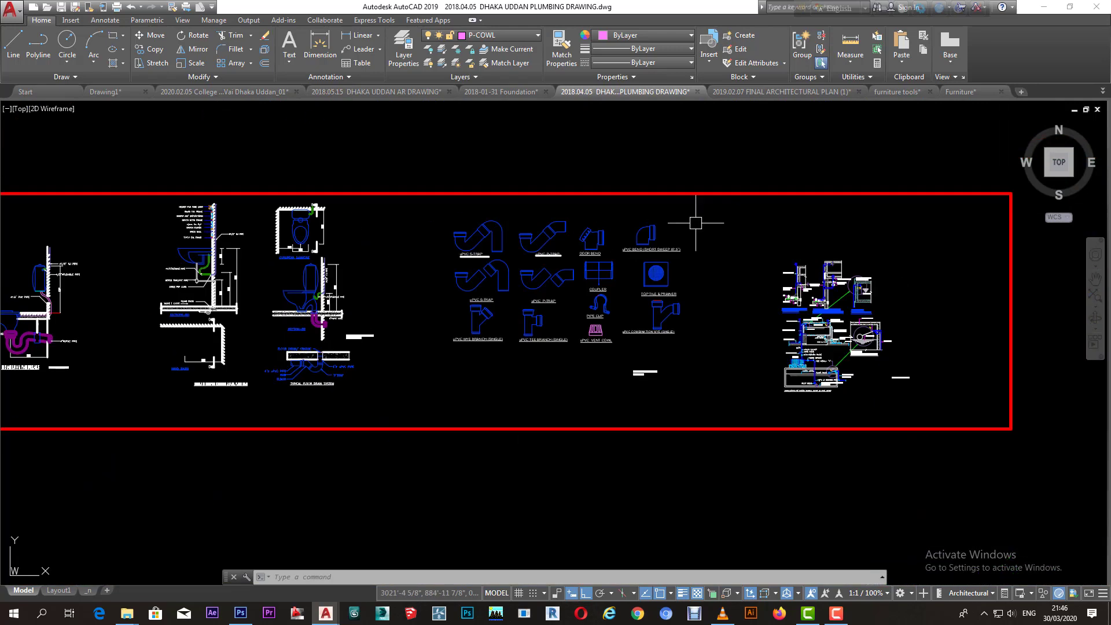
scroll(702, 220, "down", 3)
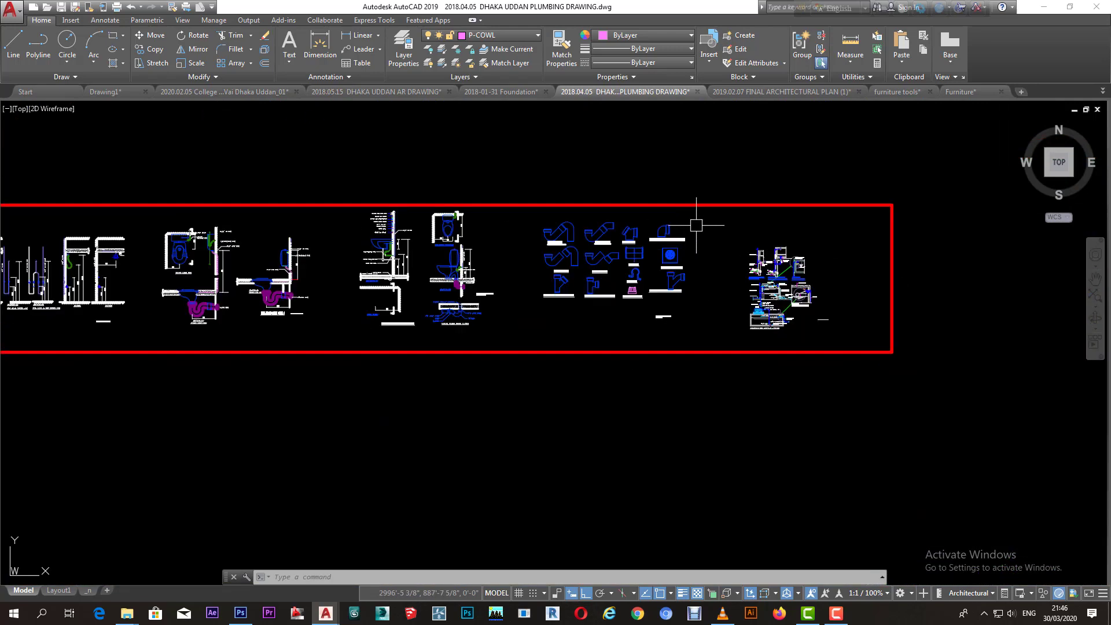
Switch to the 2019.02.07 FINAL ARCHITECTURAL PLAN (1) and shift its plan rows lower
left_click(770, 92)
scroll(631, 254, "down", 2)
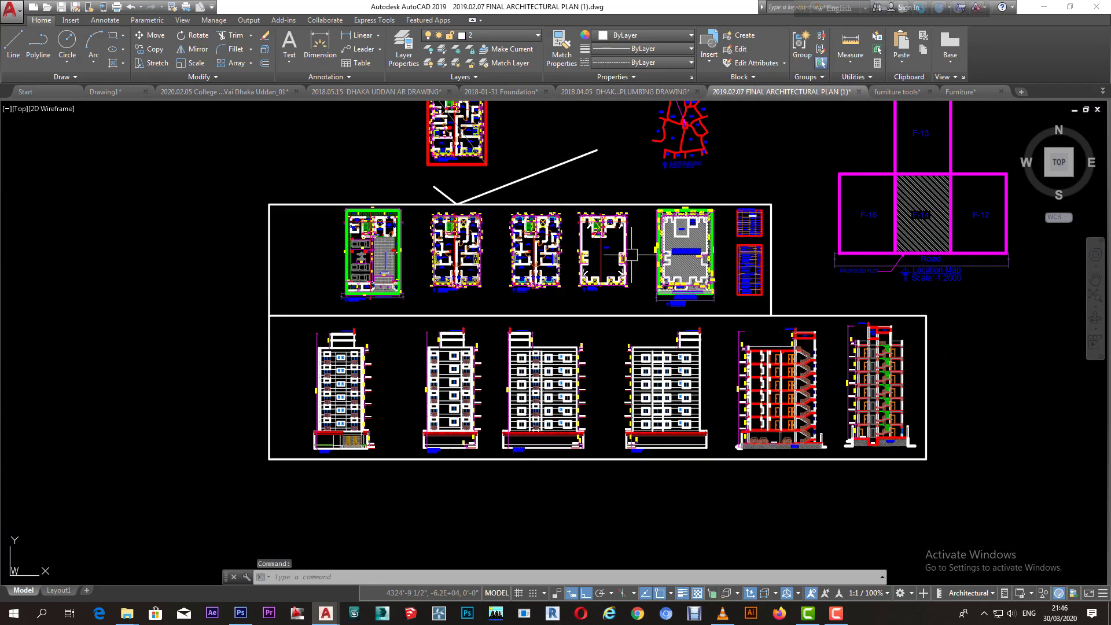
middle_click_drag(492, 177, 491, 265)
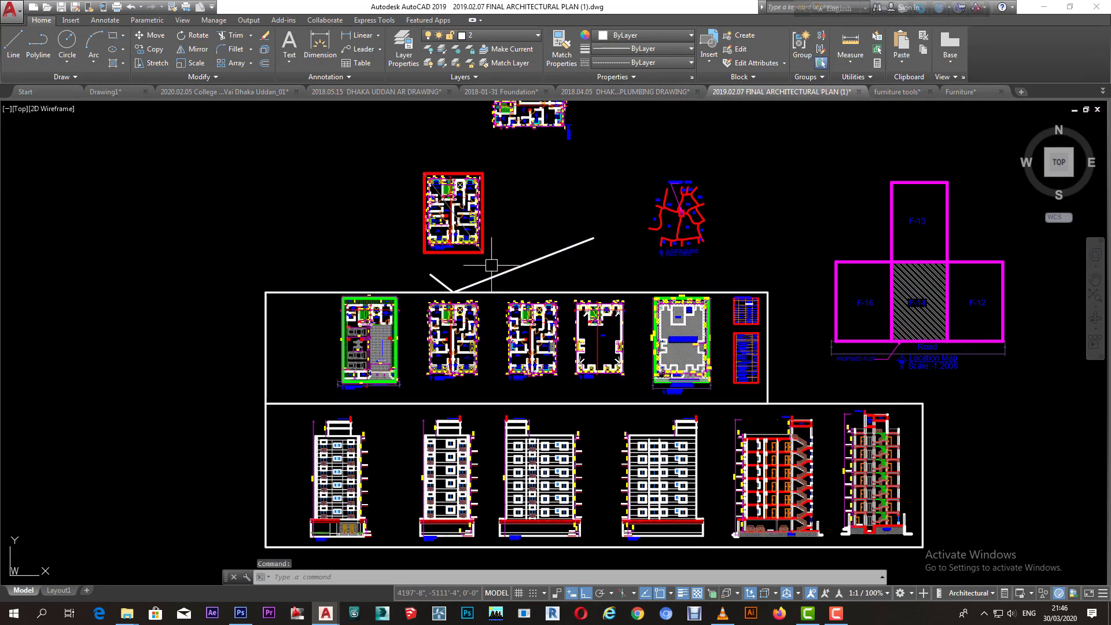
scroll(410, 330, "up", 2)
scroll(397, 318, "up", 2)
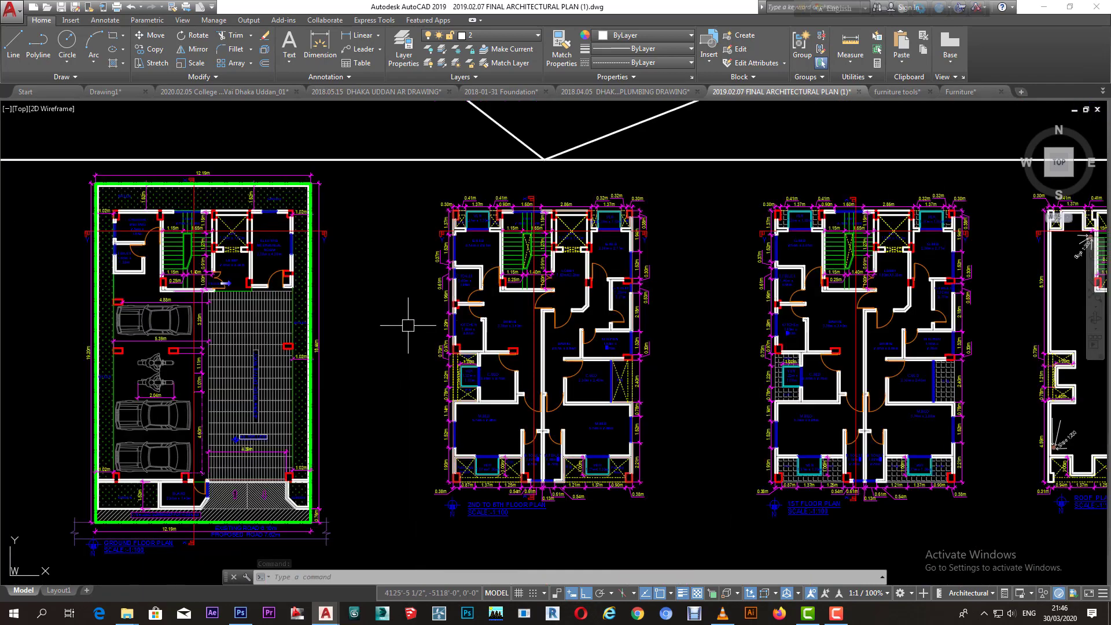
scroll(397, 322, "up", 2)
Pan toward the roof plan and floor-area tables
left_click(482, 330)
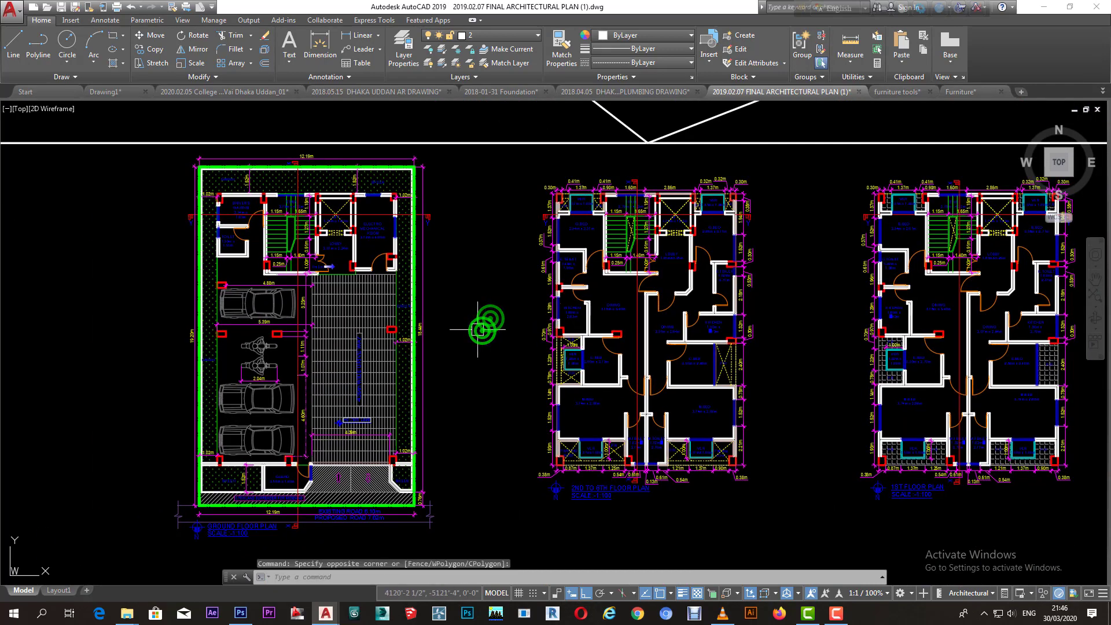
scroll(493, 330, "down", 2)
middle_click_drag(719, 323, 422, 340)
scroll(903, 292, "up", 2)
scroll(903, 293, "up", 2)
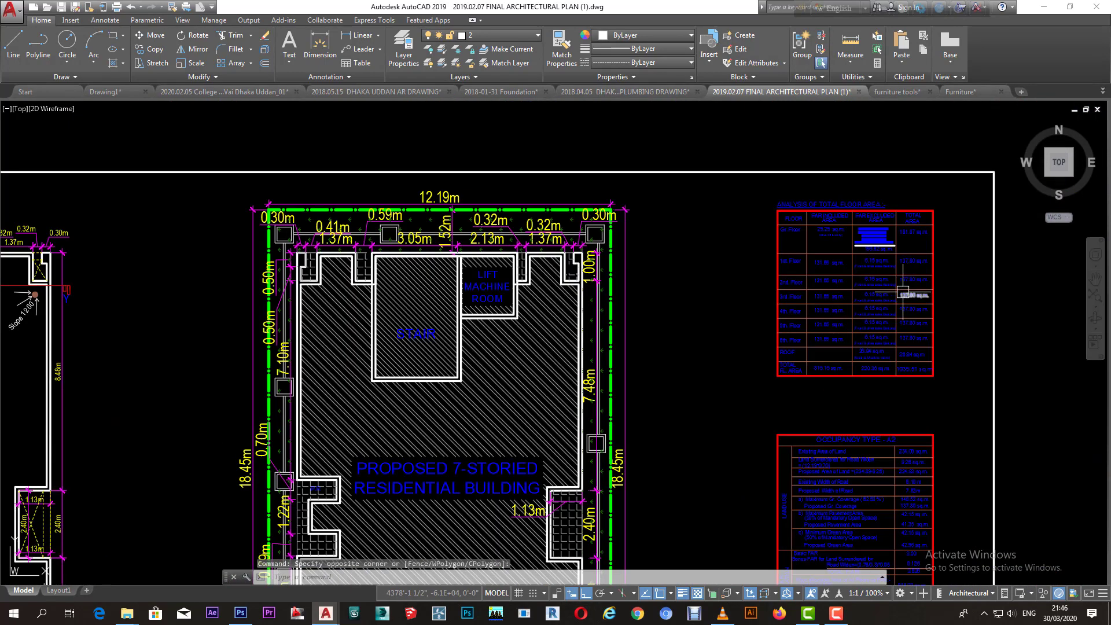
scroll(753, 324, "down", 2)
Shift the view up and left to frame the roof plan
left_click(780, 319)
left_click(766, 340)
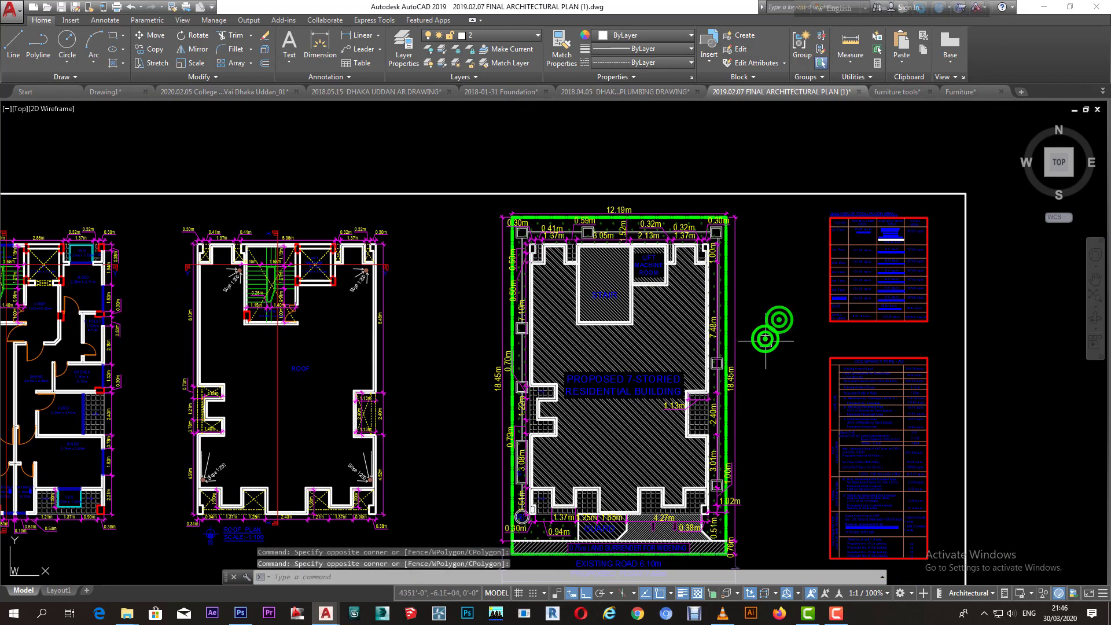
middle_click_drag(766, 339, 706, 263)
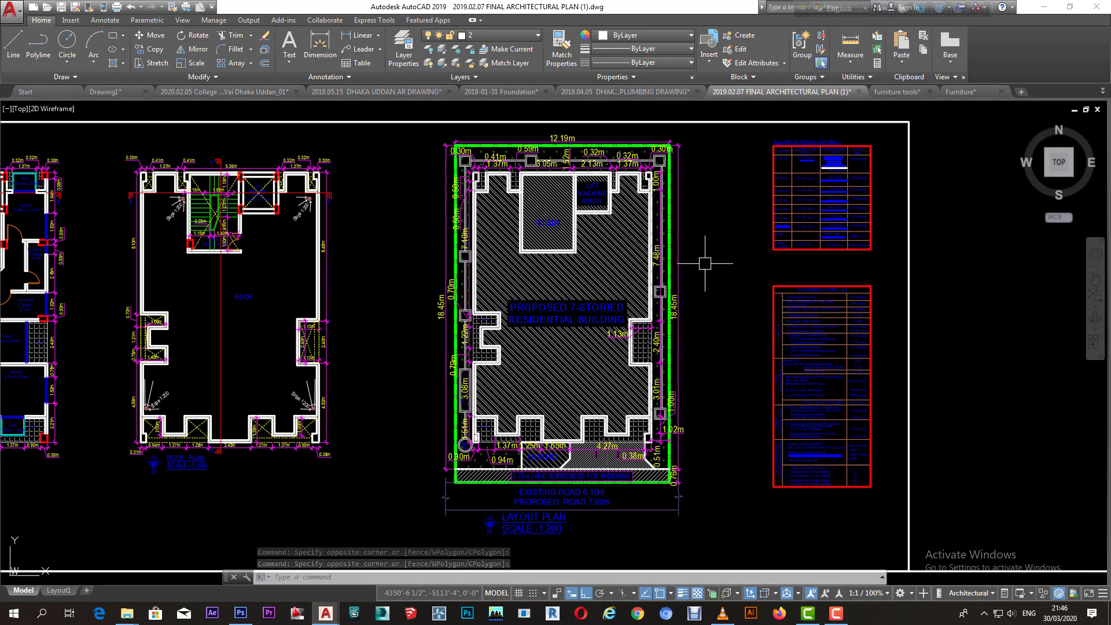
scroll(692, 301, "up", 5)
scroll(697, 303, "down", 5)
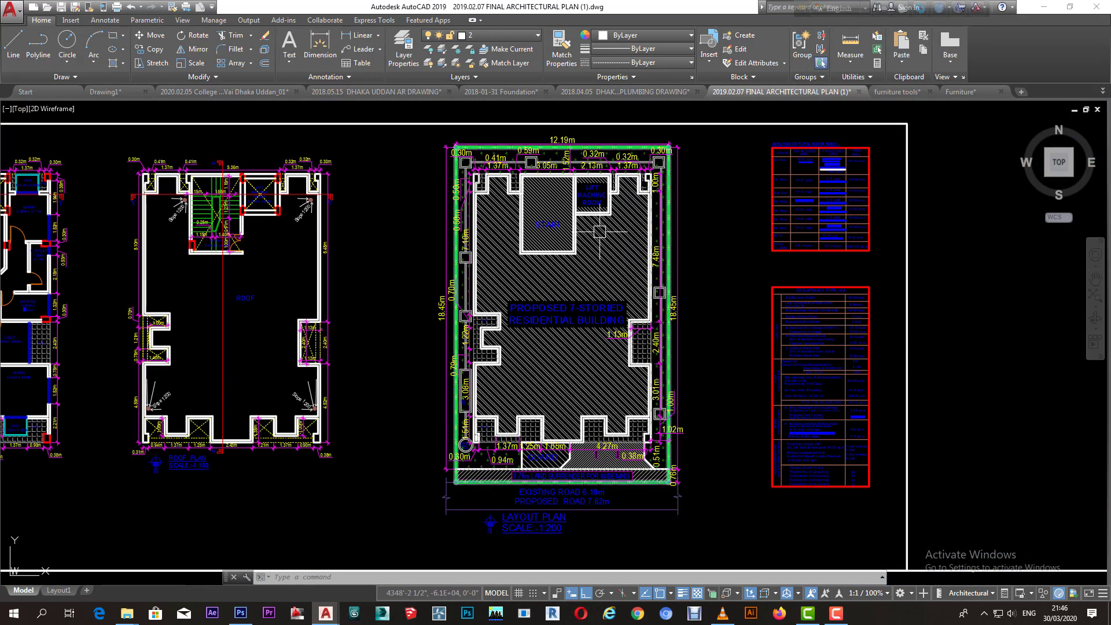
left_click(729, 265)
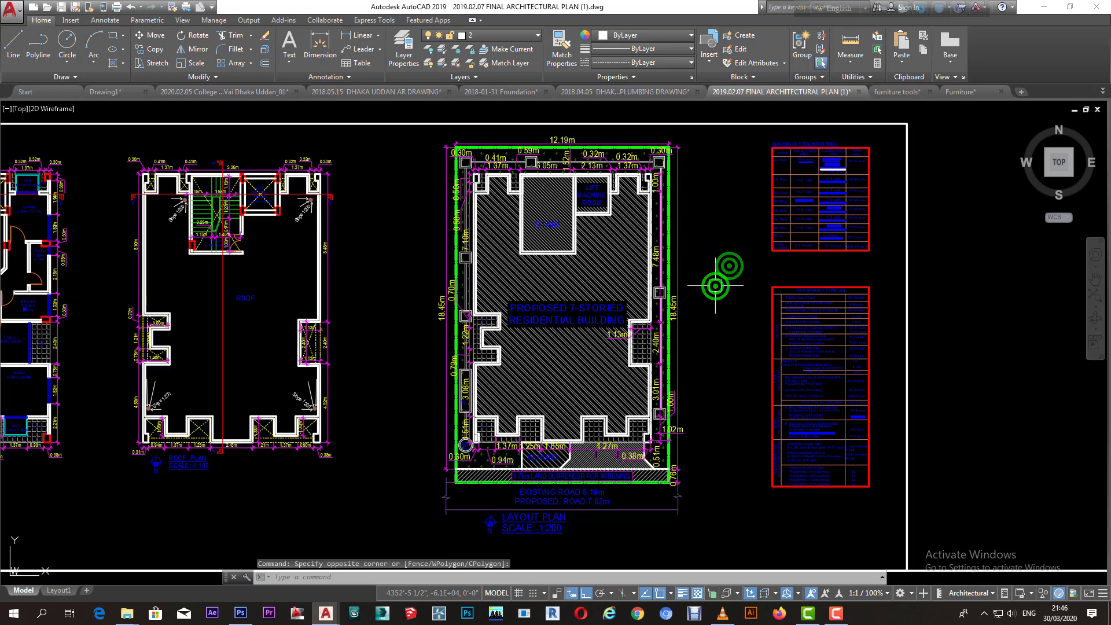
scroll(744, 250, "up", 1)
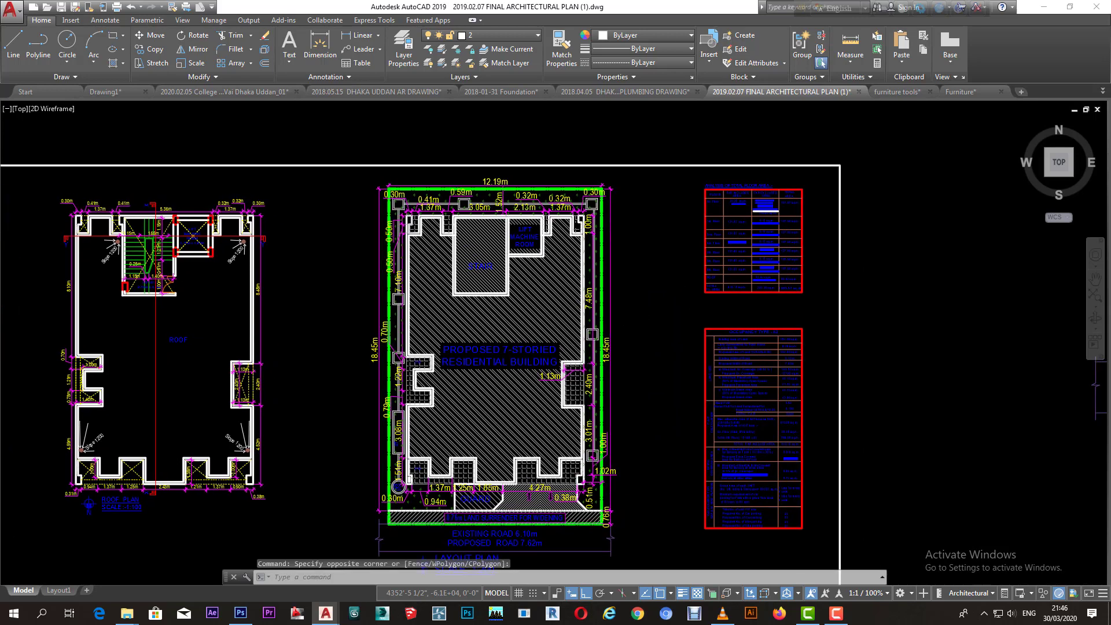
scroll(744, 243, "up", 1)
scroll(747, 237, "up", 1)
scroll(679, 290, "up", 2)
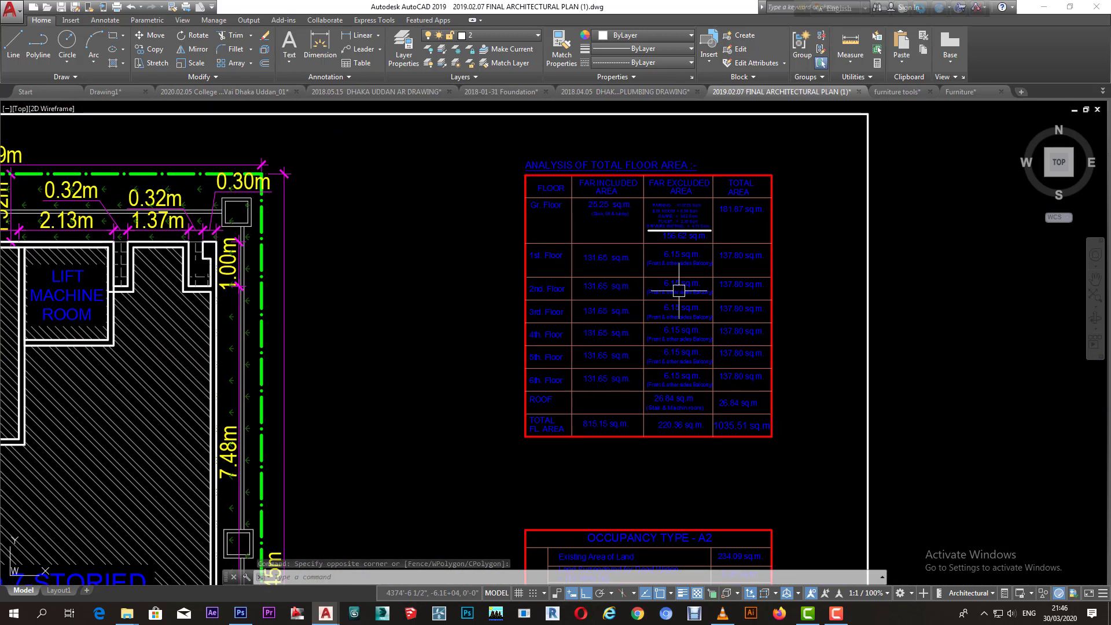
left_click(813, 226)
scroll(722, 225, "up", 1)
scroll(721, 227, "down", 1)
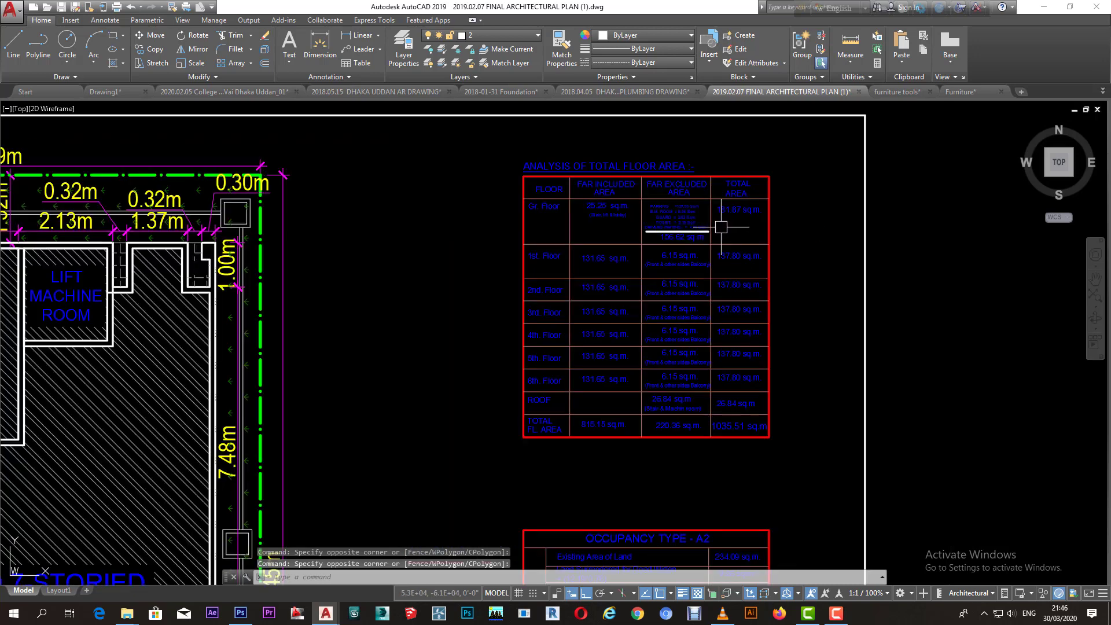
scroll(722, 227, "down", 2)
left_click(536, 268)
left_click(520, 286)
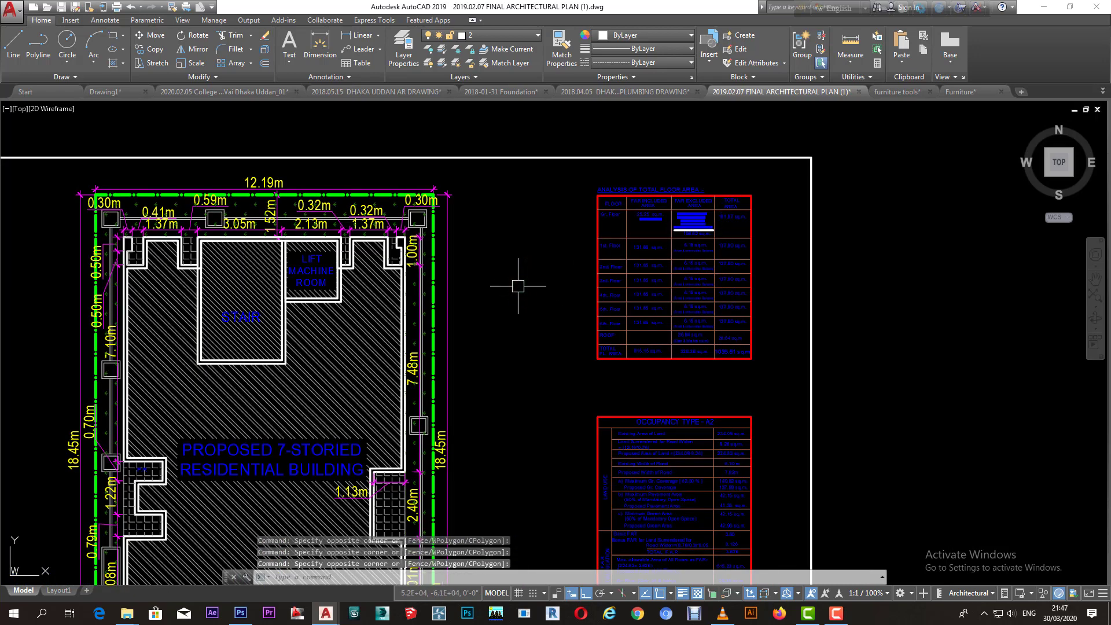
middle_click_drag(521, 287, 674, 242)
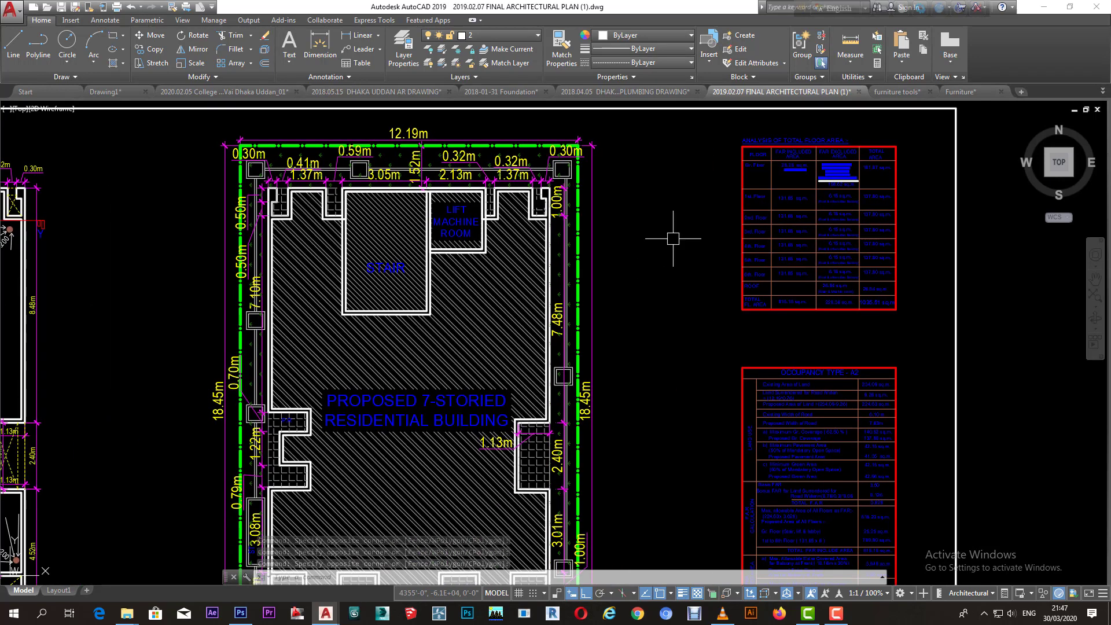
left_click(667, 258)
left_click(659, 272)
scroll(662, 269, "down", 2)
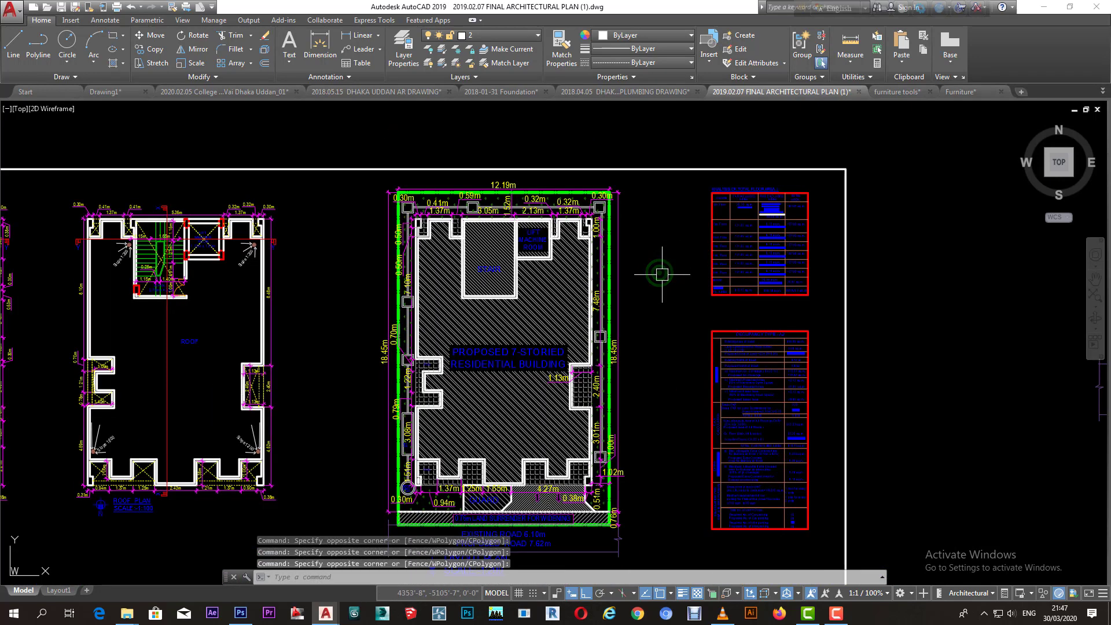
middle_click_drag(632, 303, 640, 300)
scroll(543, 430, "up", 2)
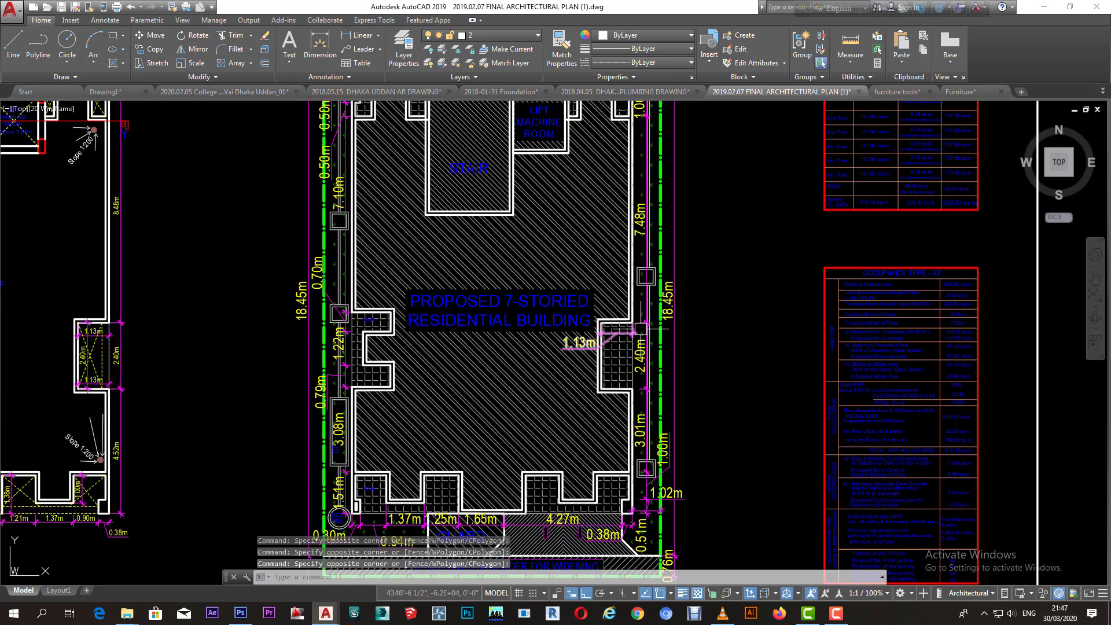
middle_click_drag(856, 328, 707, 301)
scroll(668, 348, "up", 2)
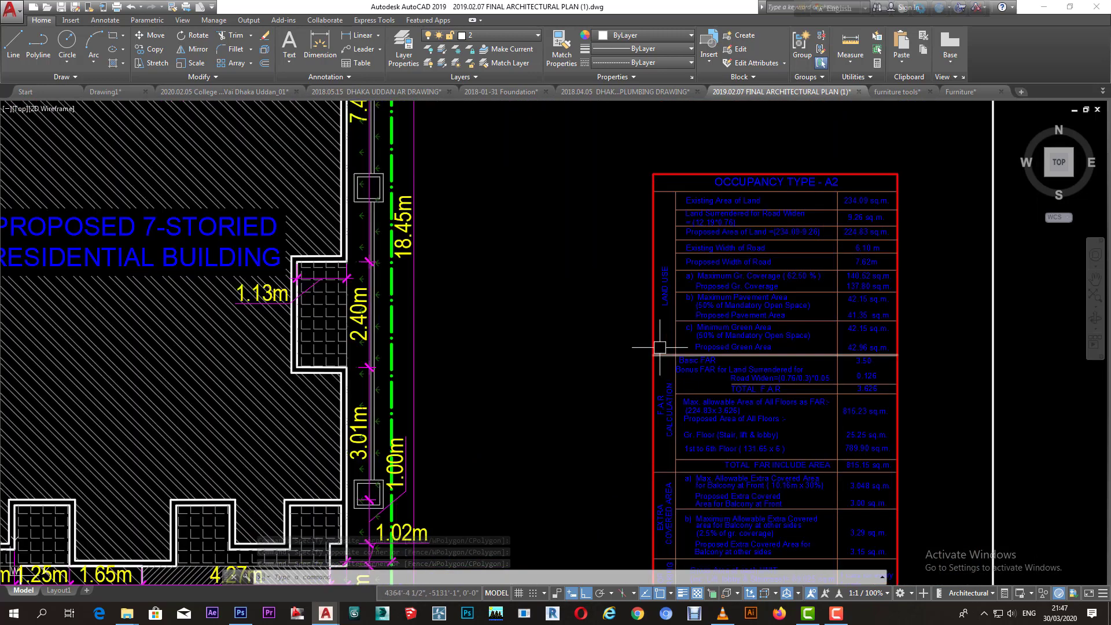
left_click(598, 304)
left_click(573, 340)
scroll(600, 367, "down", 5)
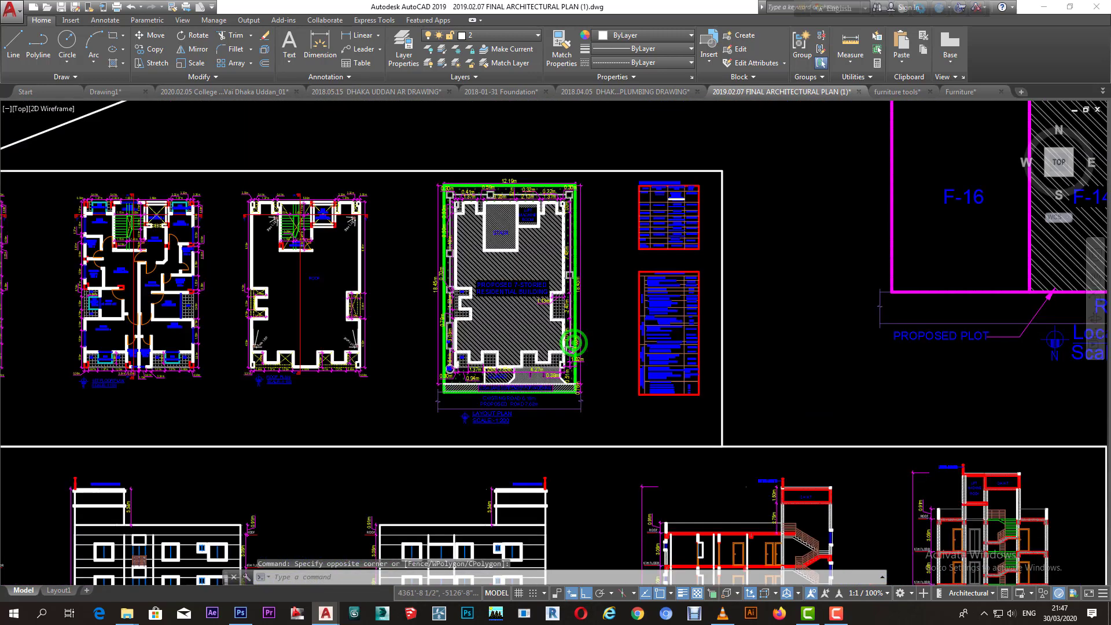
scroll(600, 367, "down", 3)
scroll(600, 367, "up", 1)
scroll(510, 376, "up", 1)
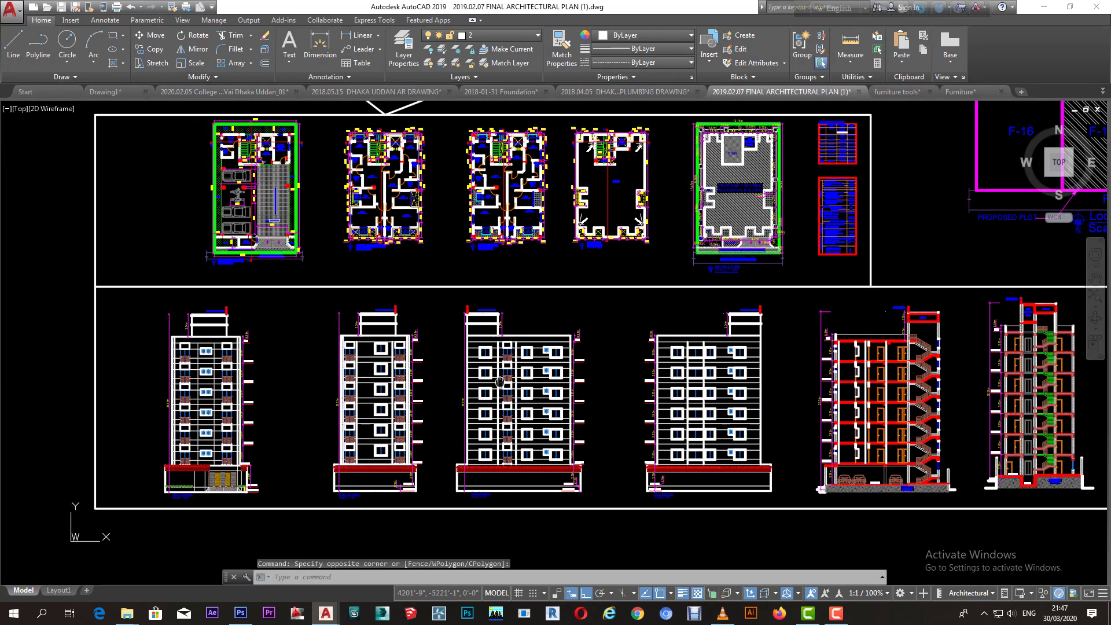
scroll(612, 307, "down", 2)
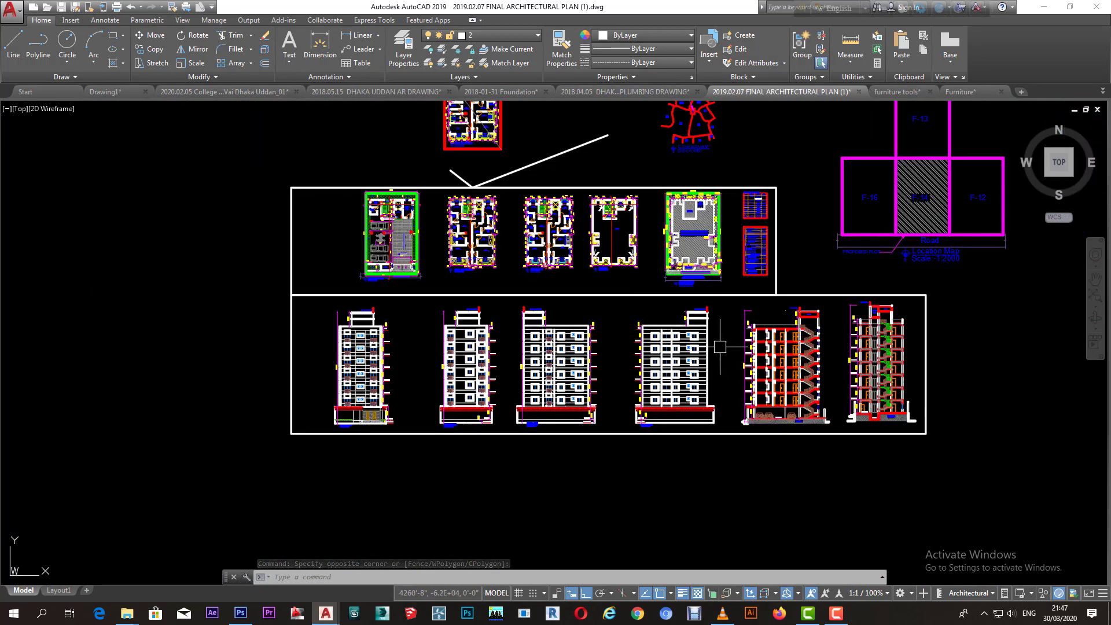
scroll(665, 336, "up", 1)
middle_click_drag(596, 335, 571, 348)
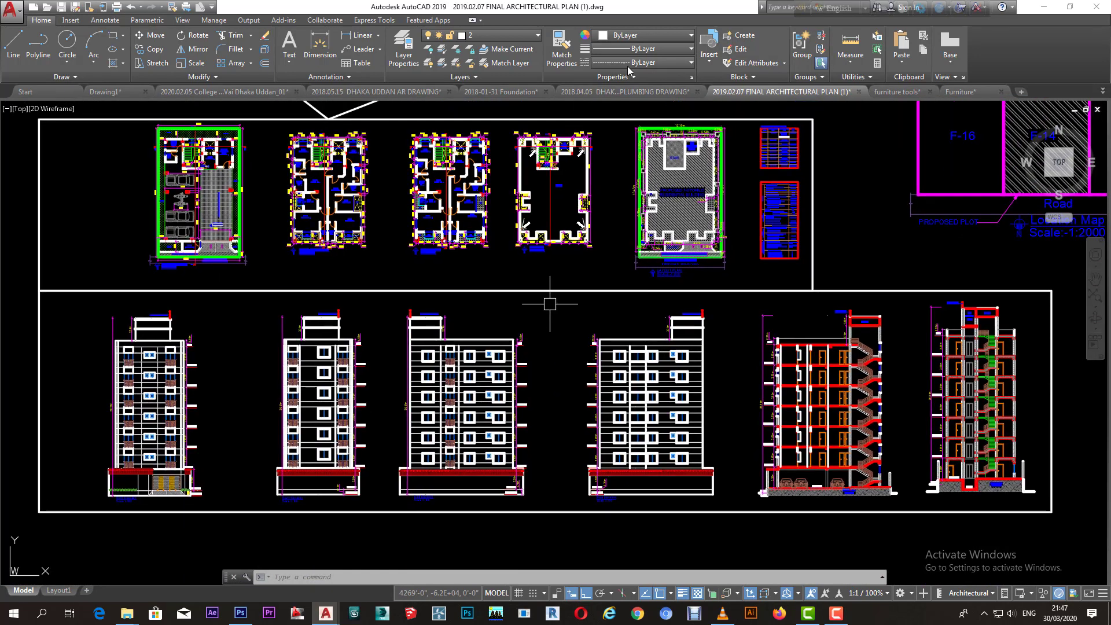
Show the Layout1 paper-space sheet and pan it to the right
left_click(59, 591)
left_click(762, 385)
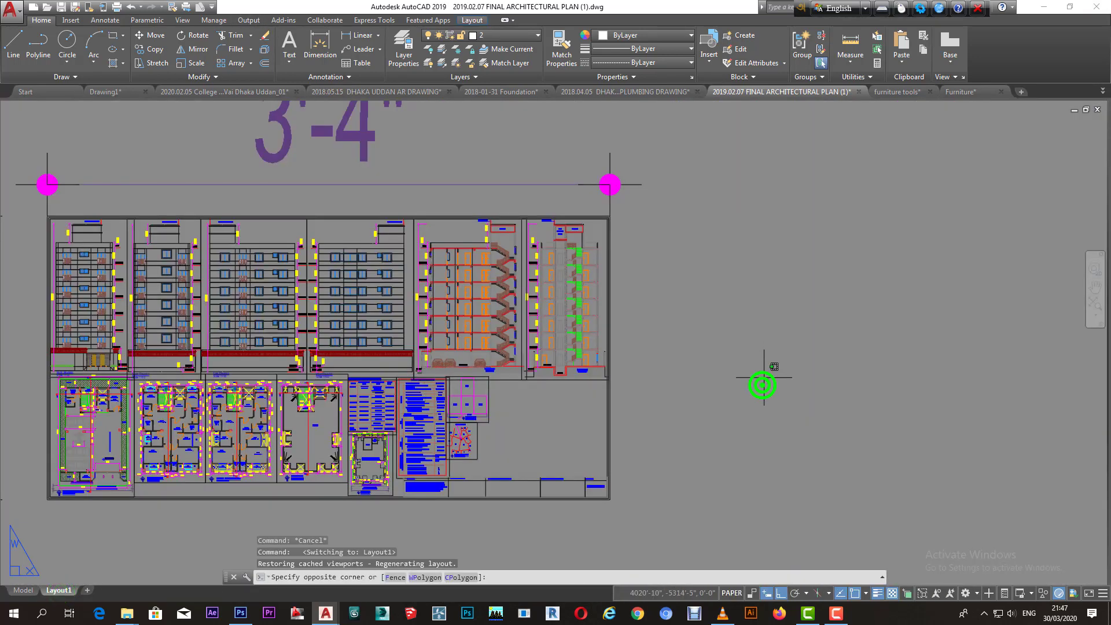
left_click(738, 407)
middle_click_drag(750, 397, 872, 388)
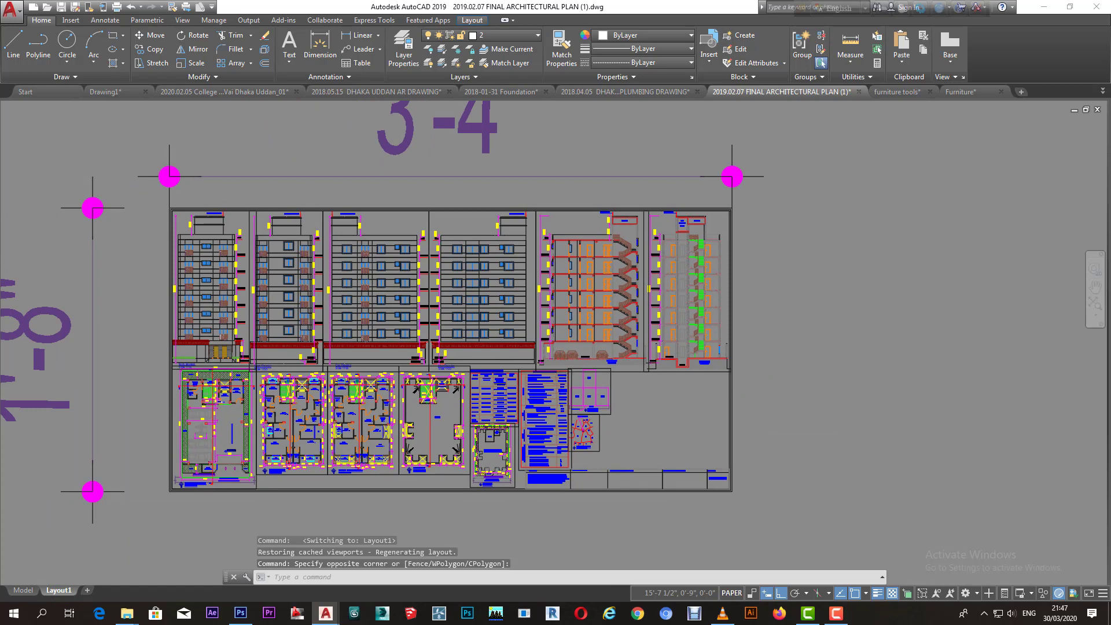
scroll(560, 378, "down", 2)
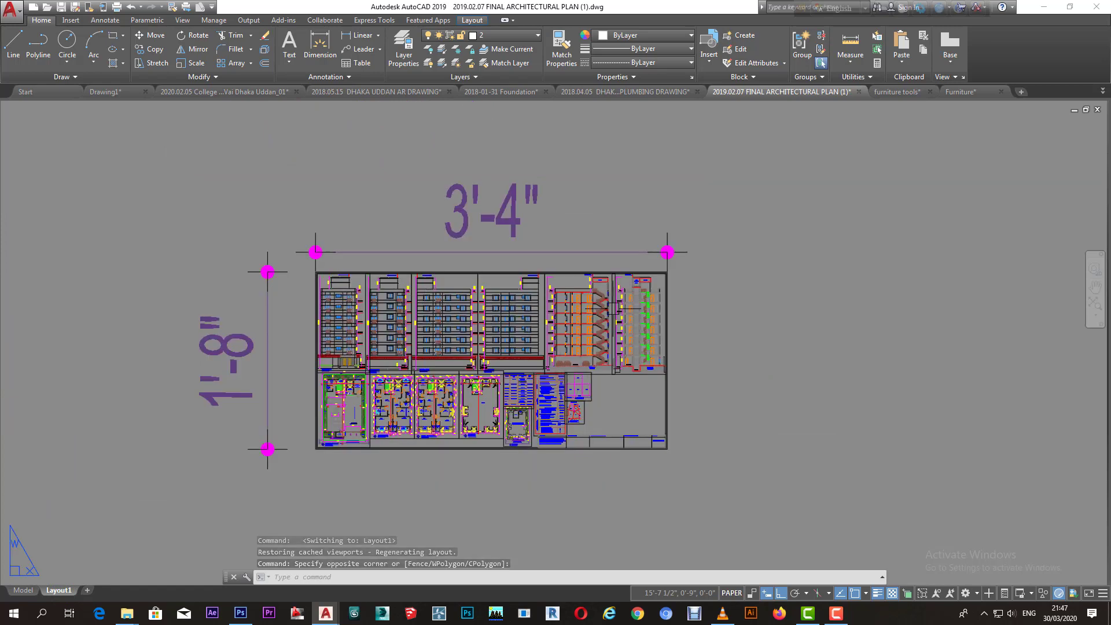
Look over the 3'-4" by 1'-8" layout sheet, then bring up the furniture tools drawing
left_click(833, 308)
left_click(794, 330)
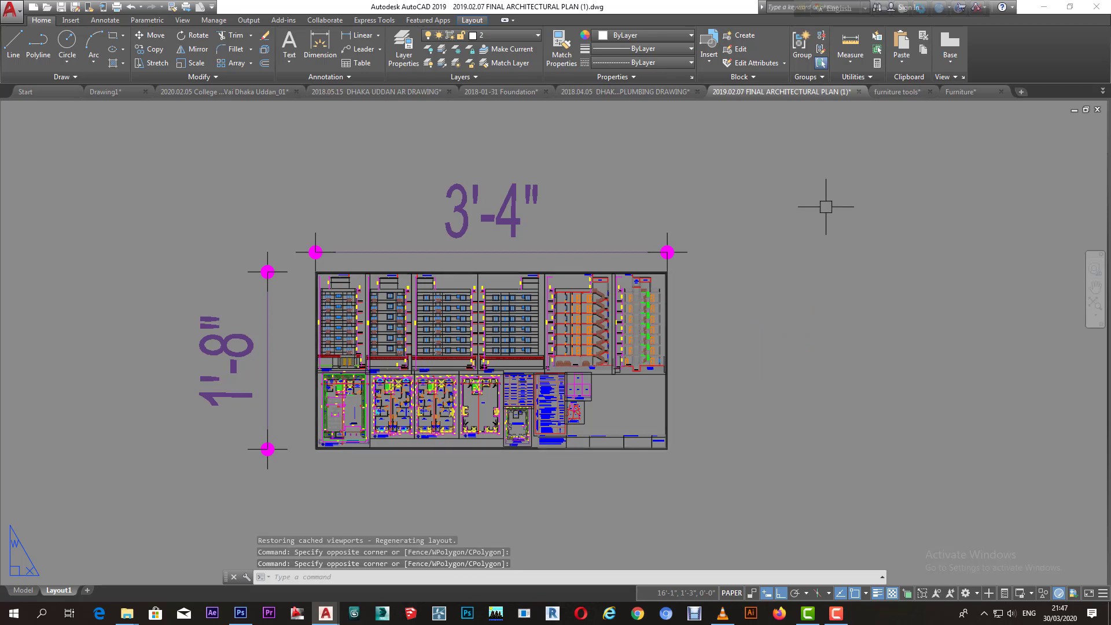
left_click(808, 221)
left_click(780, 244)
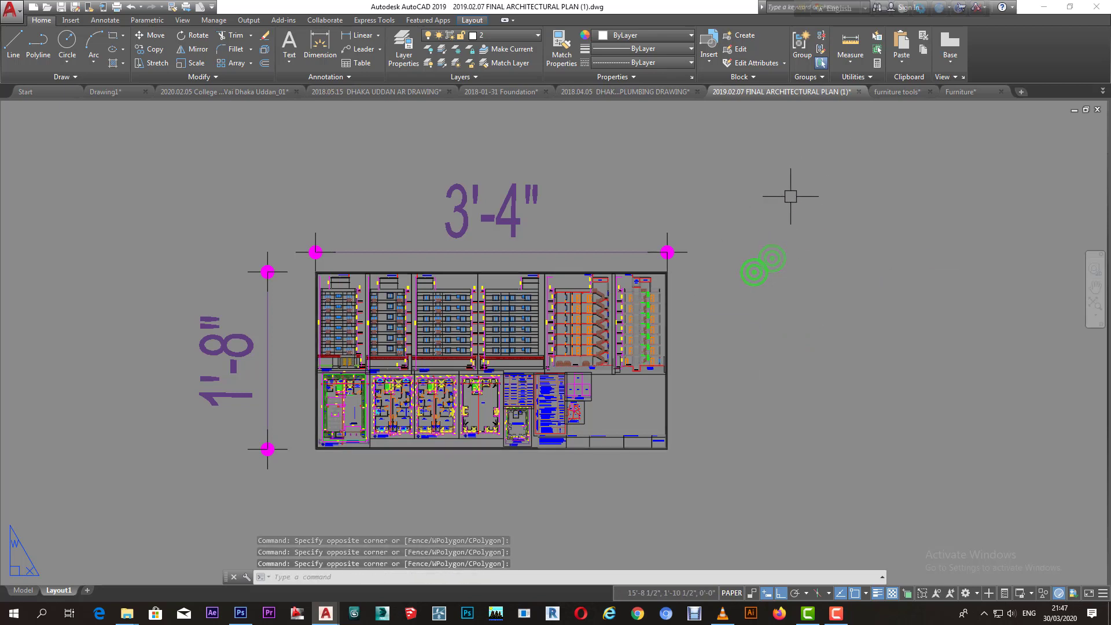
left_click(894, 92)
Zoom and pan across the furniture tools block panels, then switch to Furniture.dwg
left_click(632, 204)
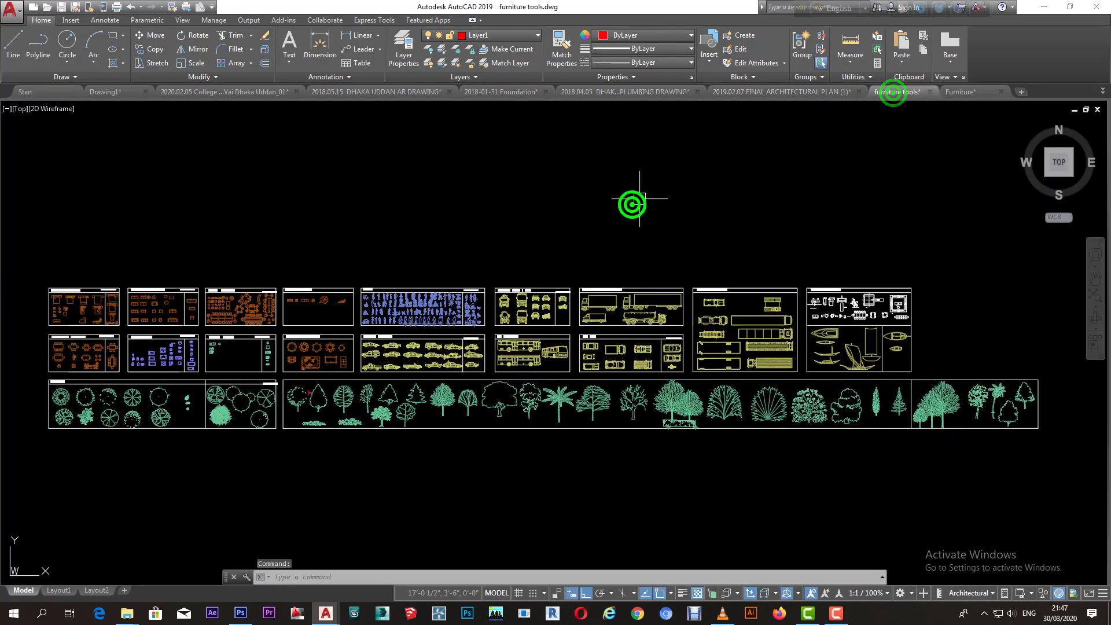
left_click(591, 233)
scroll(462, 351, "up", 4)
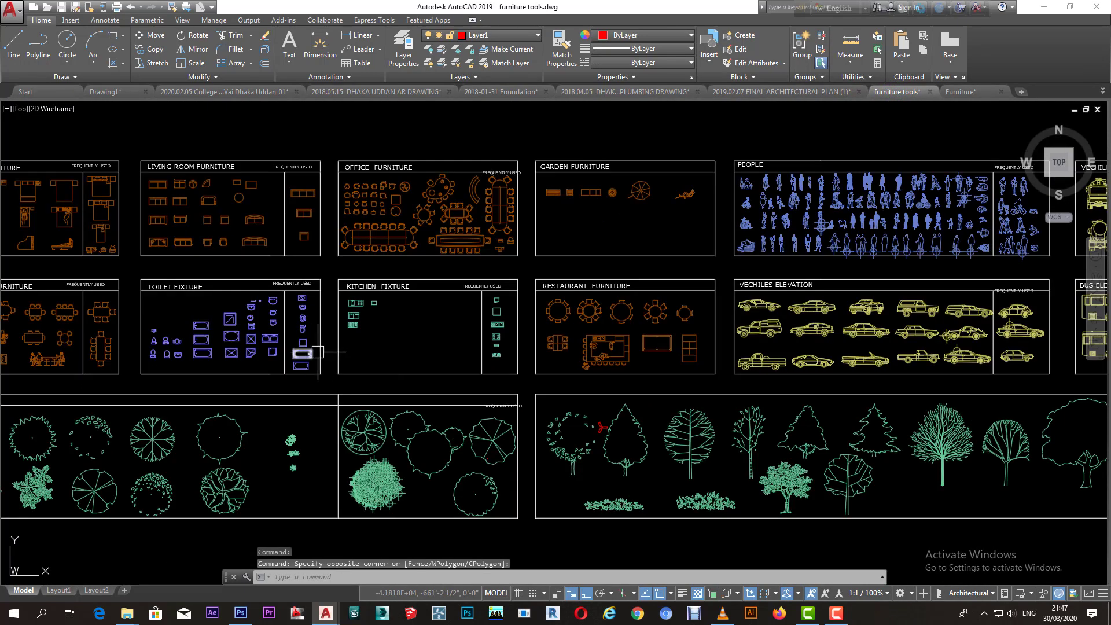
scroll(317, 352, "down", 1)
scroll(444, 351, "down", 2)
middle_click_drag(550, 351, 463, 351)
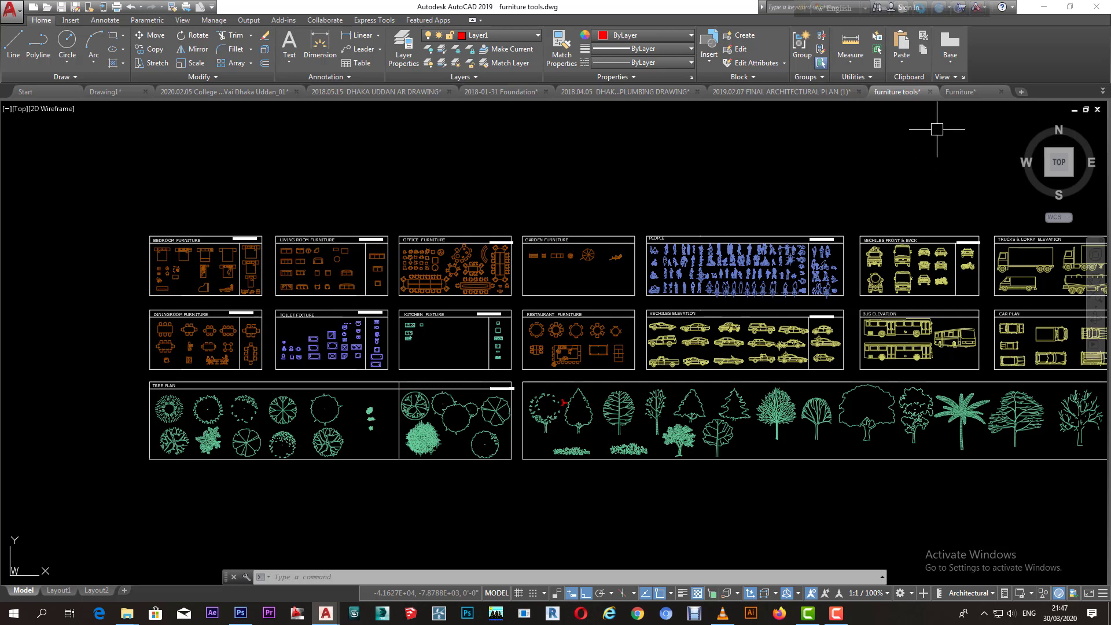
left_click(852, 175)
left_click(798, 193)
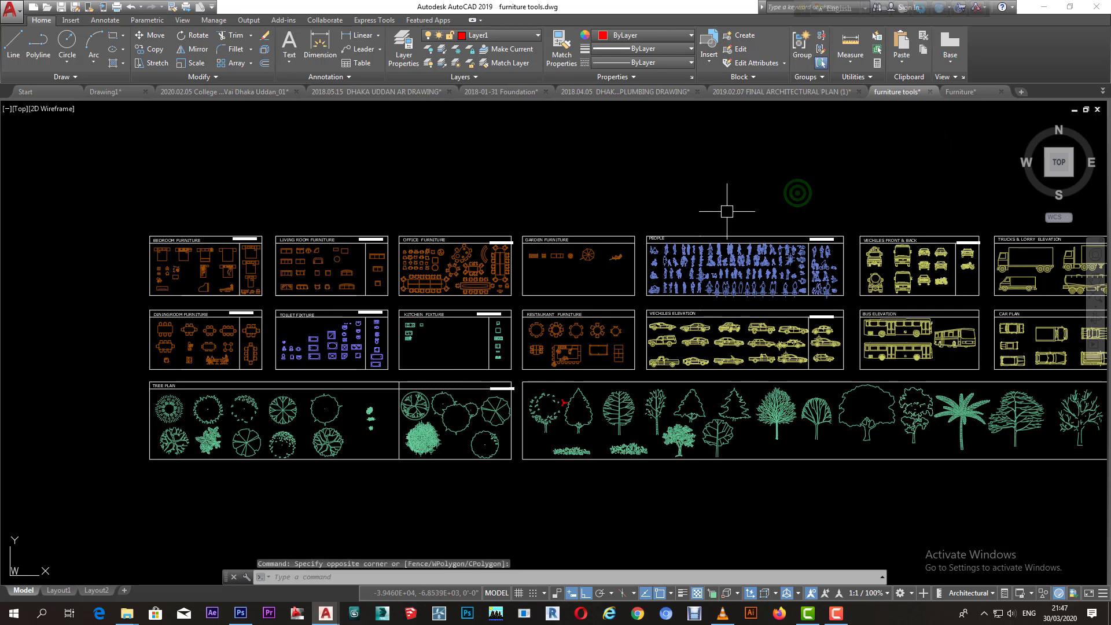
left_click(958, 92)
Zoom and pan the Furniture drawing's block groups to the left
left_click(854, 140)
left_click(800, 154)
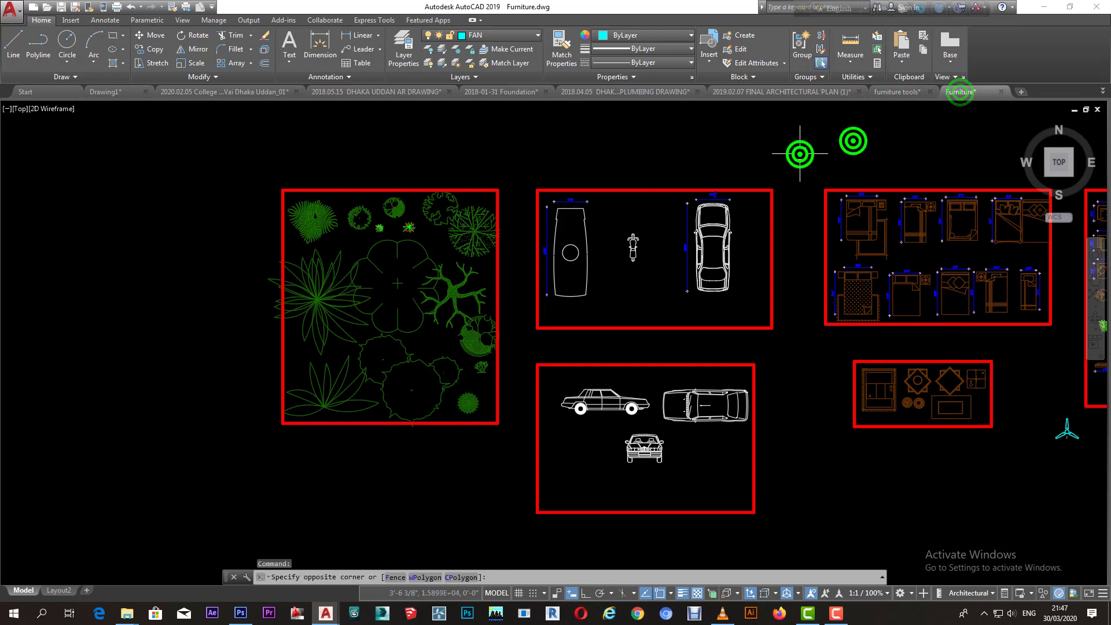
scroll(559, 219, "down", 4)
scroll(824, 230, "up", 4)
middle_click_drag(958, 144, 851, 155)
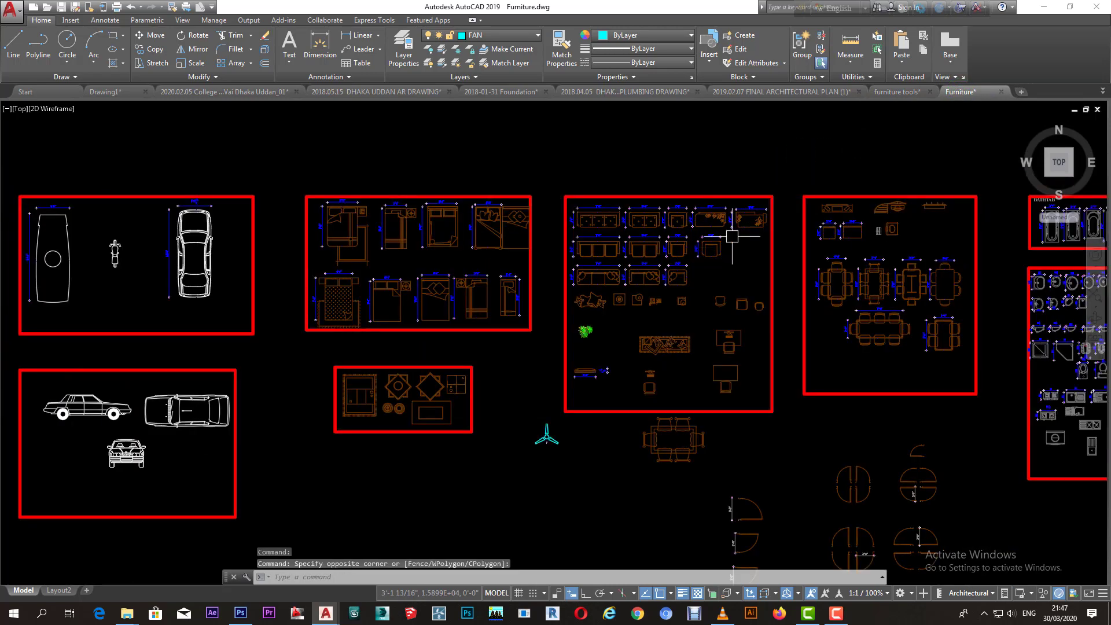
left_click(850, 155)
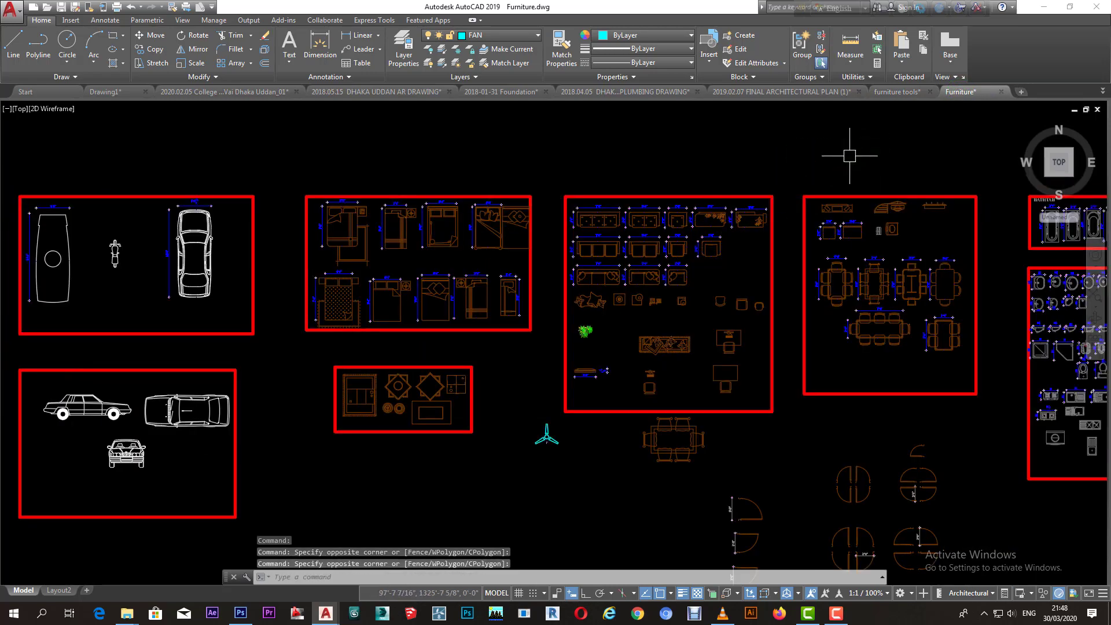
Pick the Jinath Tower Dhaka Uddan drawing from the file-tab overflow list
left_click(870, 148)
left_click(837, 162)
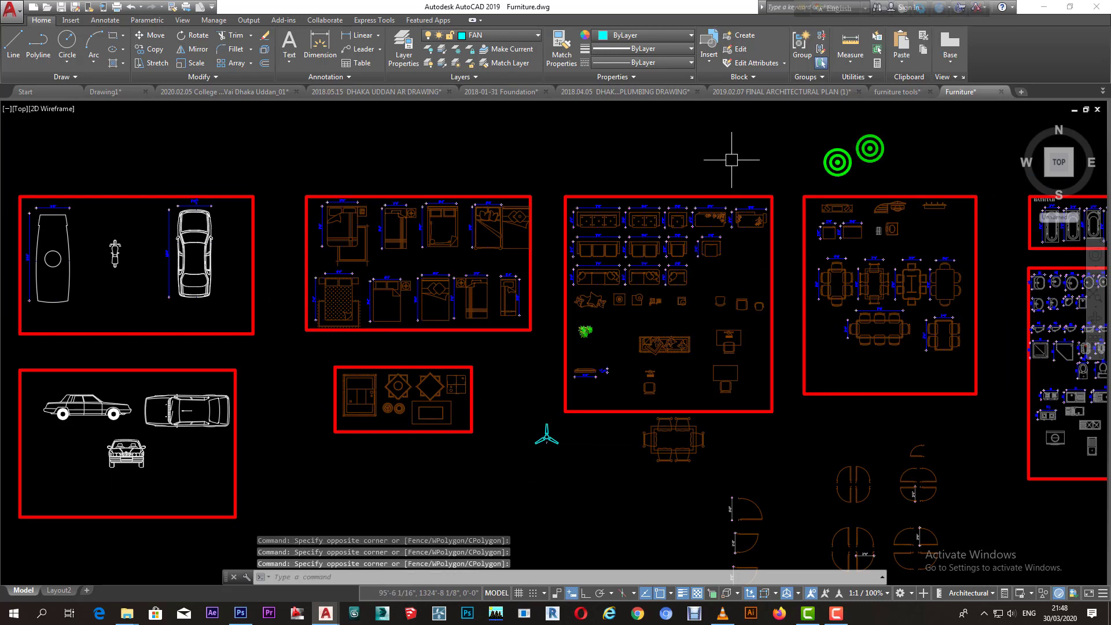
left_click(913, 159)
mouse_move(1058, 161)
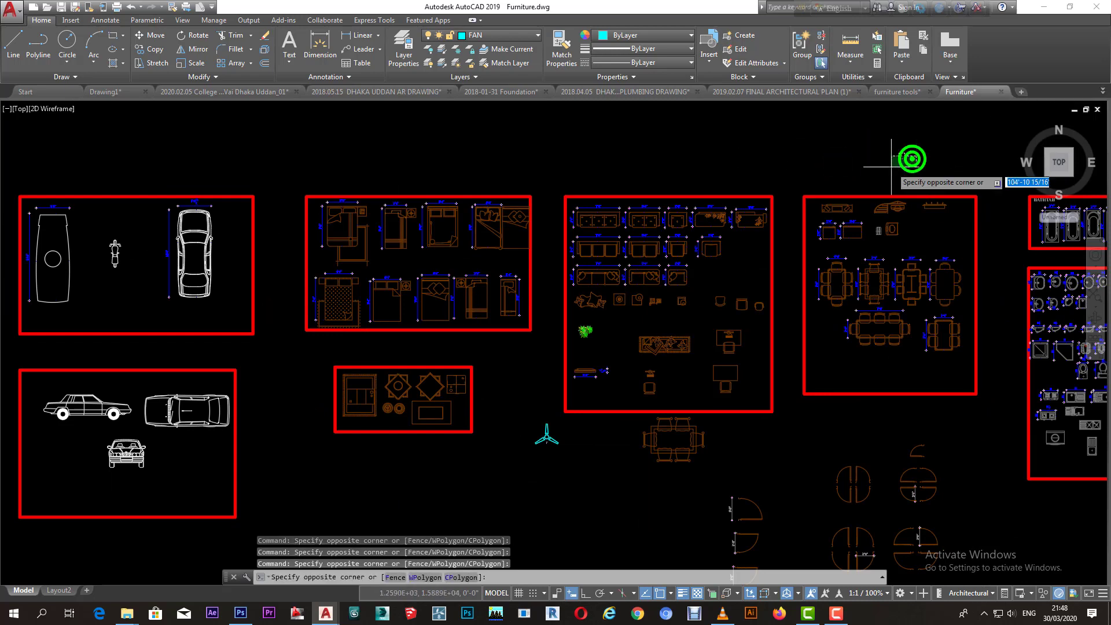
left_click(1103, 91)
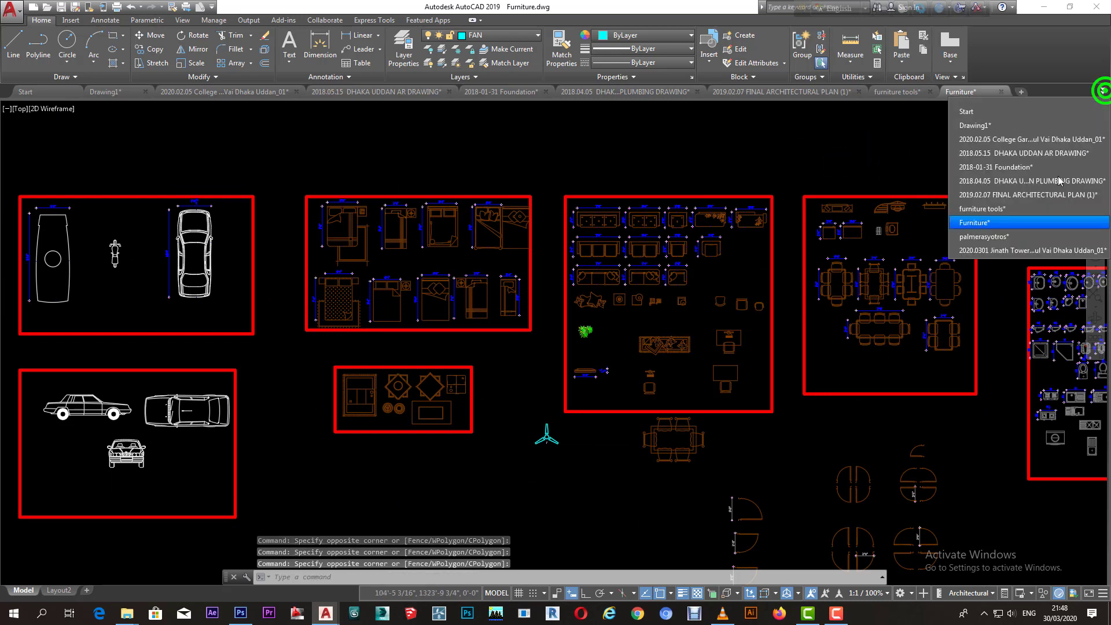
left_click(1021, 251)
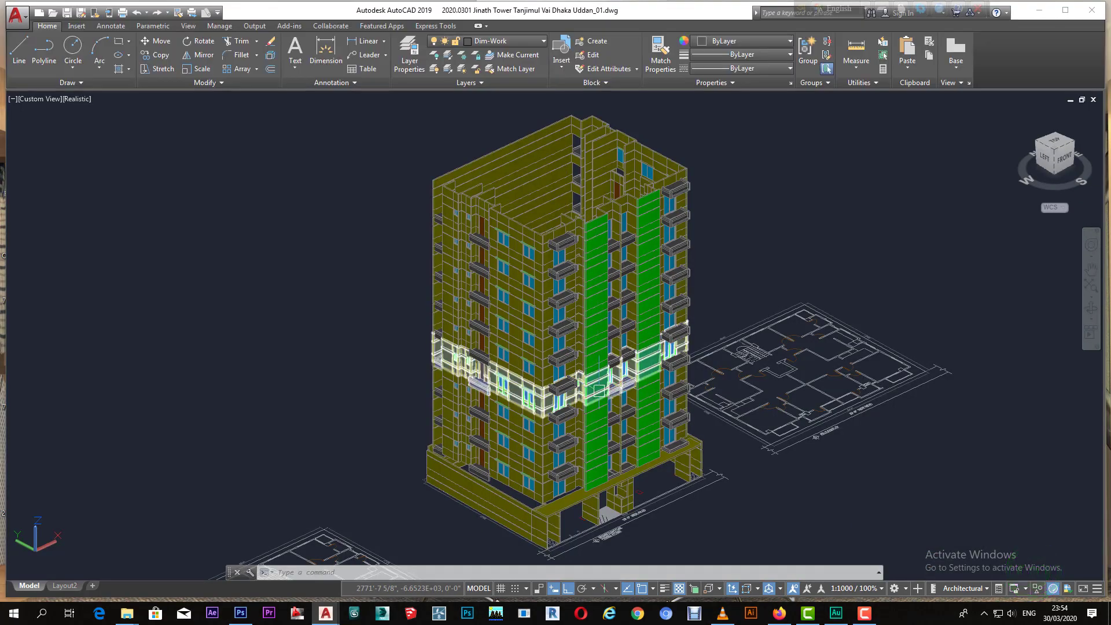
Maximize the AutoCAD window and pan the 3D tower model slightly
left_click_drag(554, 373, 535, 370)
key("Escape")
double_click(701, 14)
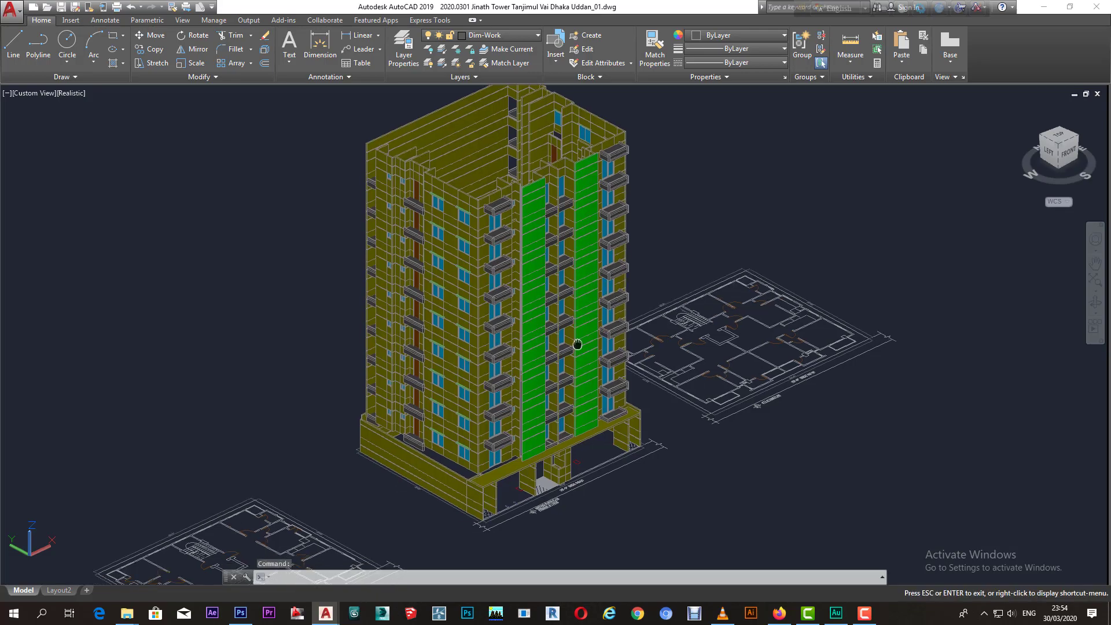
key("Return")
left_click_drag(593, 332, 590, 339)
key("Escape")
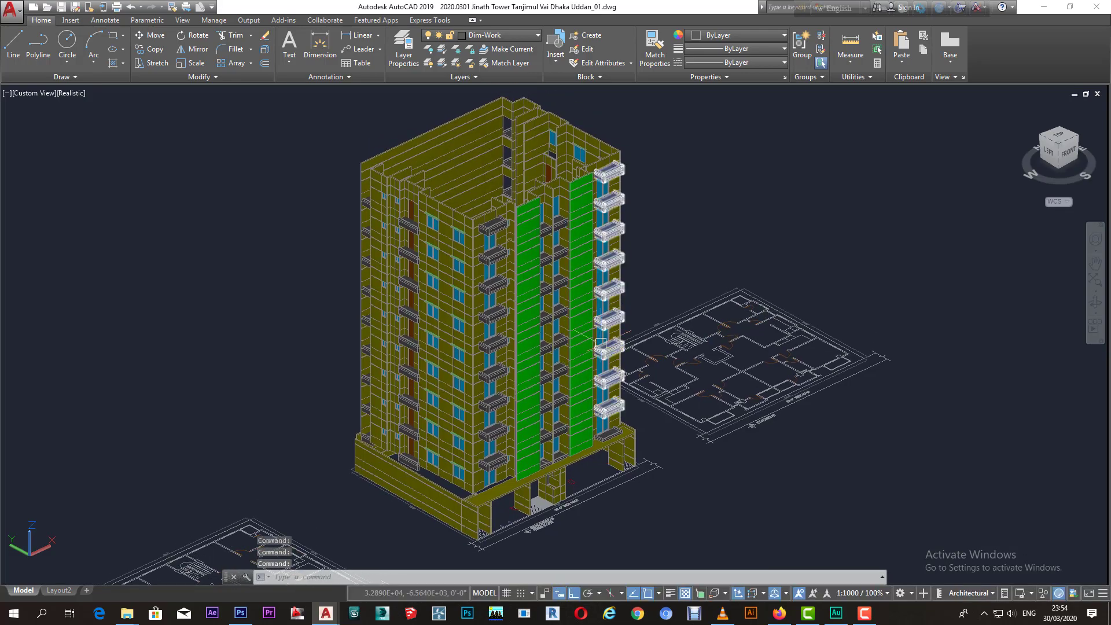
Orbit the tower to a front view, then switch to the DHAKA UDDAN AR DRAWING
mouse_move(597, 346)
middle_mouse_down("shift")
mouse_move(569, 369)
mouse_move(553, 337)
middle_mouse_up("shift")
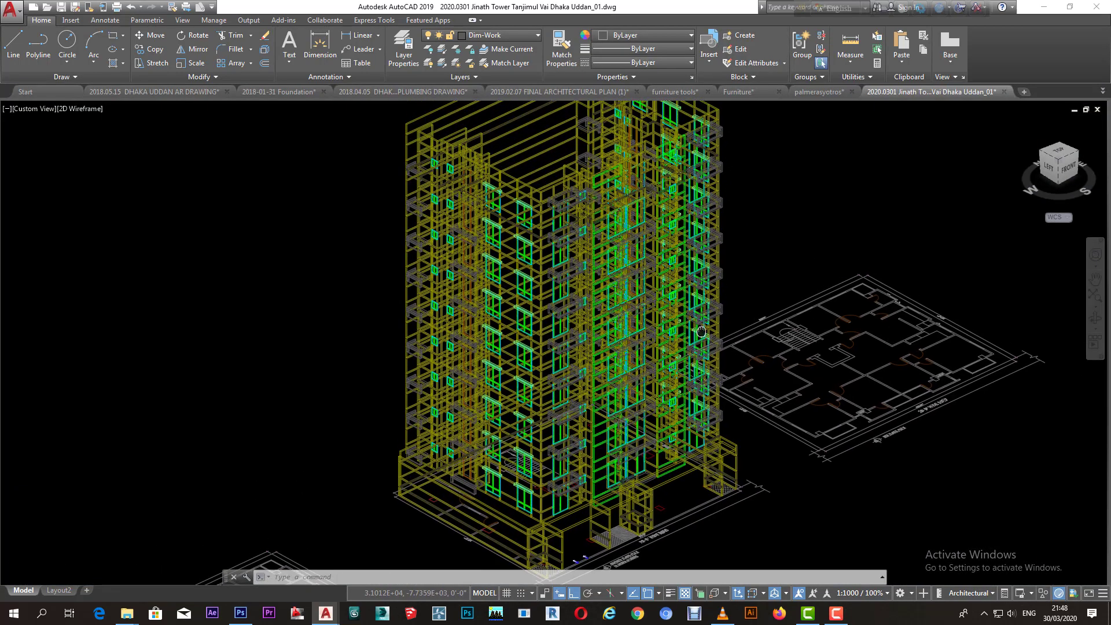
left_click(818, 219)
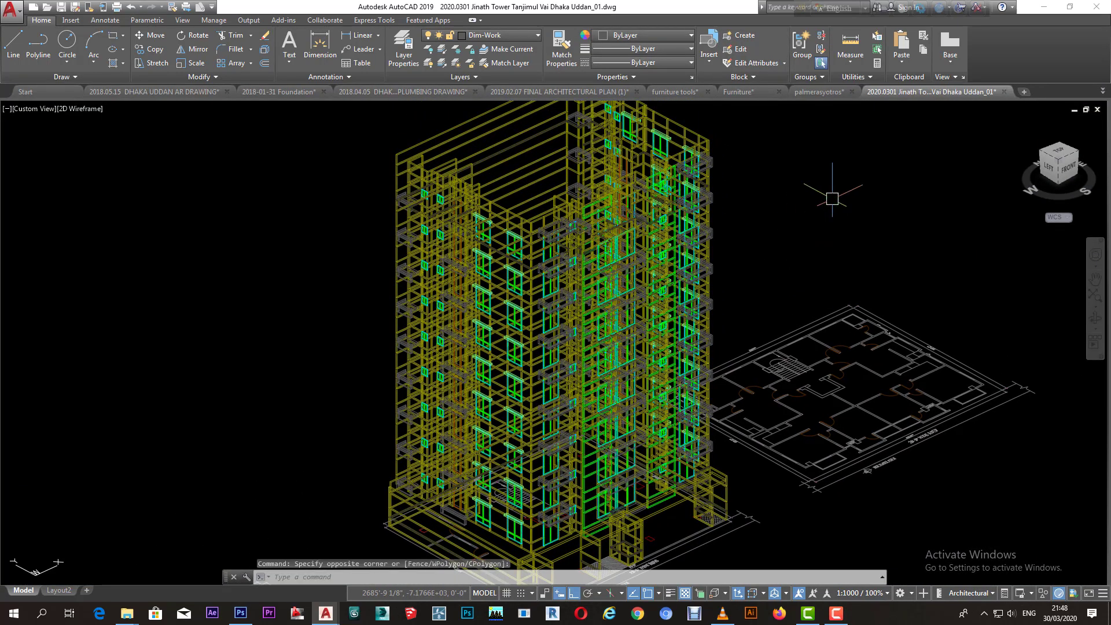
left_click(816, 208)
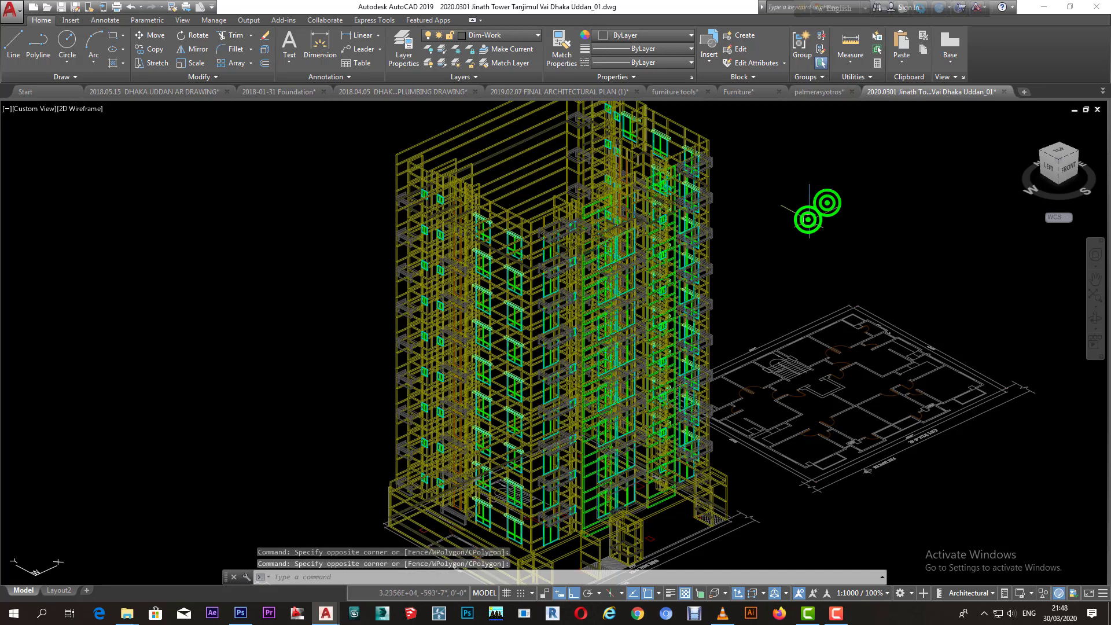
left_click(143, 93)
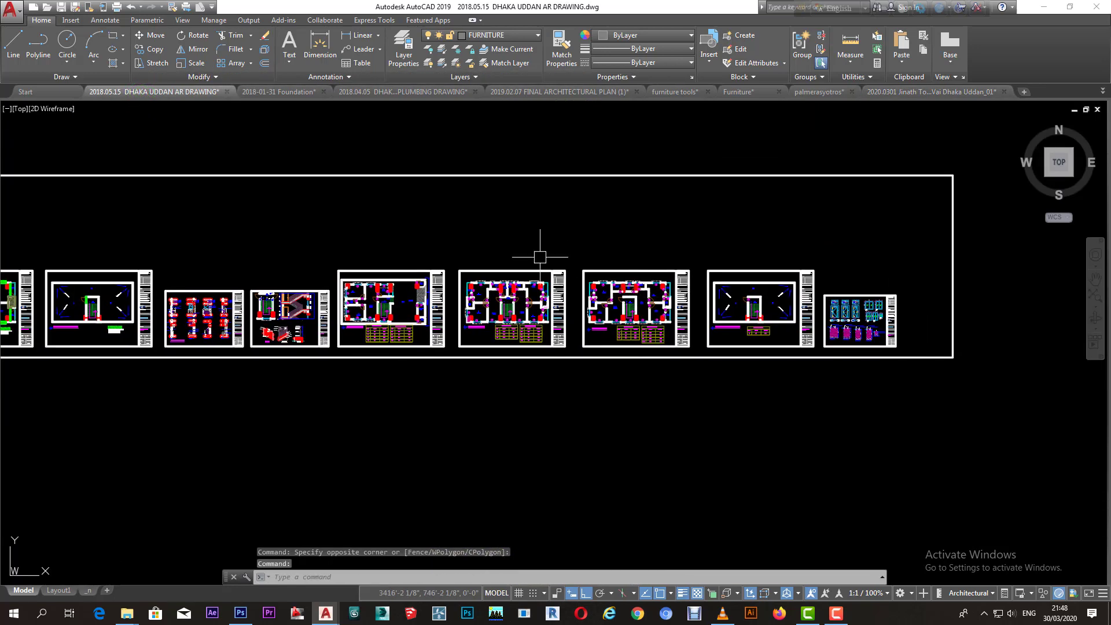
Pick Drawing1 from the file-tab overflow list and zoom it to extents
middle_click_drag(508, 223, 514, 258)
left_click(1103, 92)
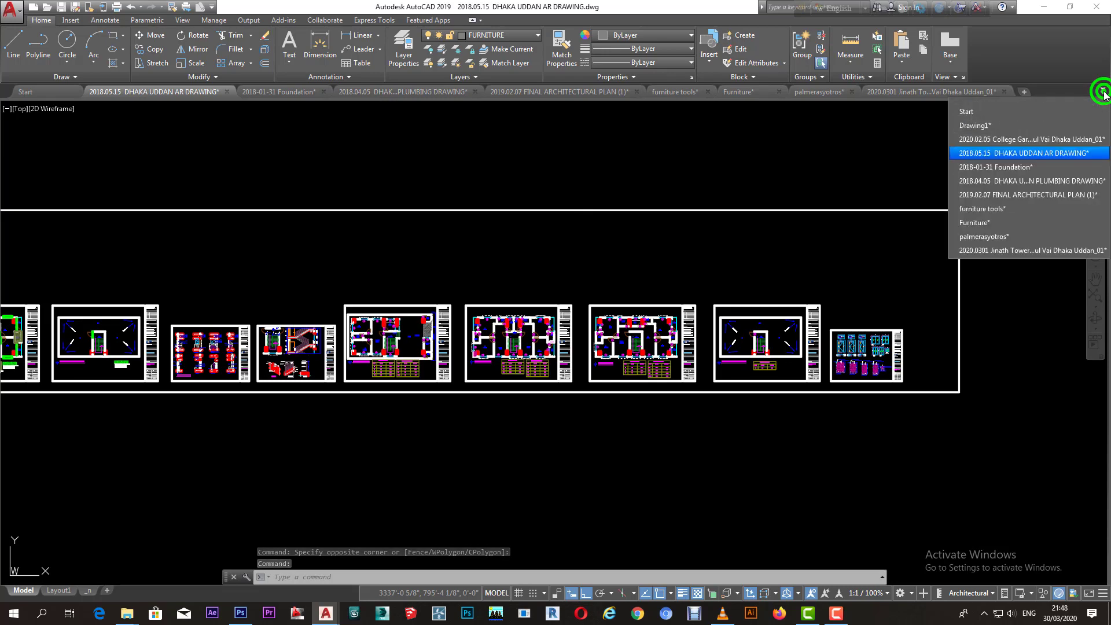
left_click(1032, 130)
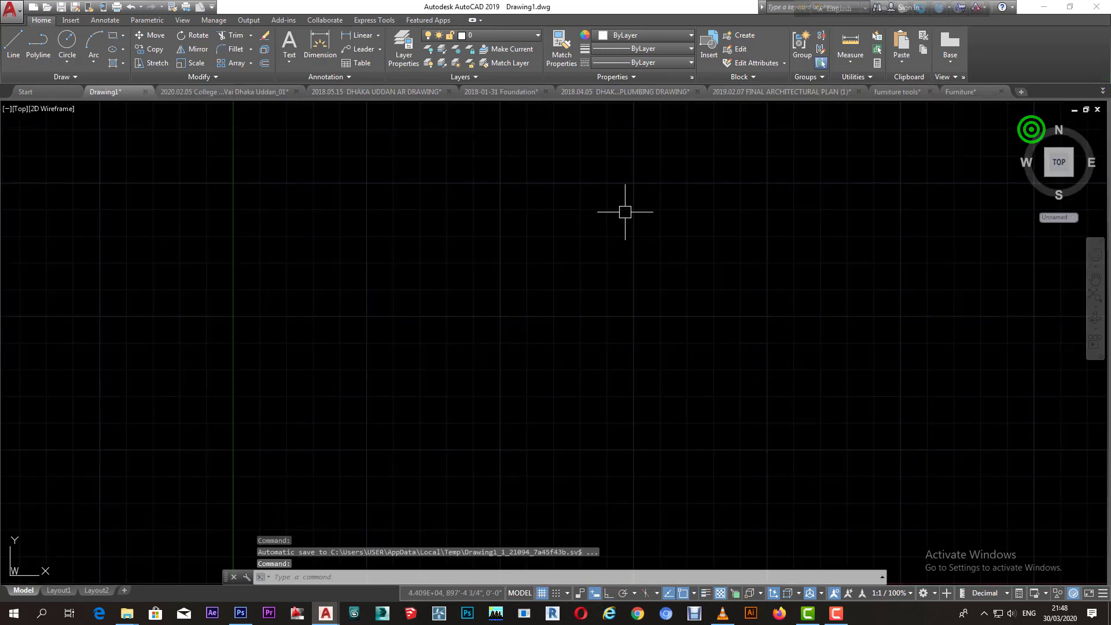
middle_click(615, 238)
middle_click(570, 253)
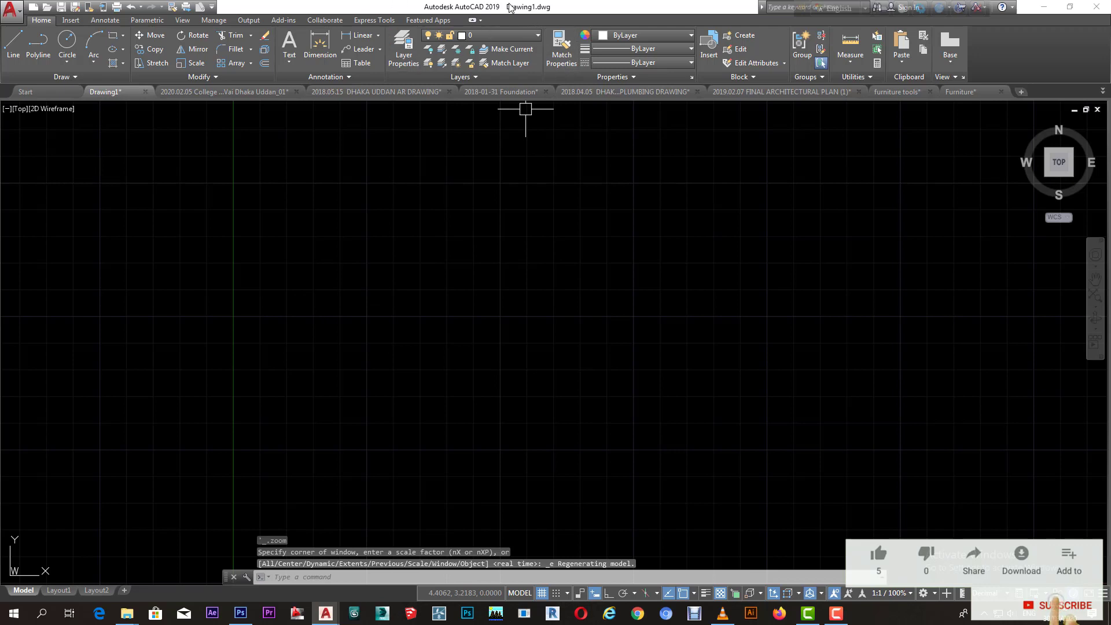
left_click(568, 274)
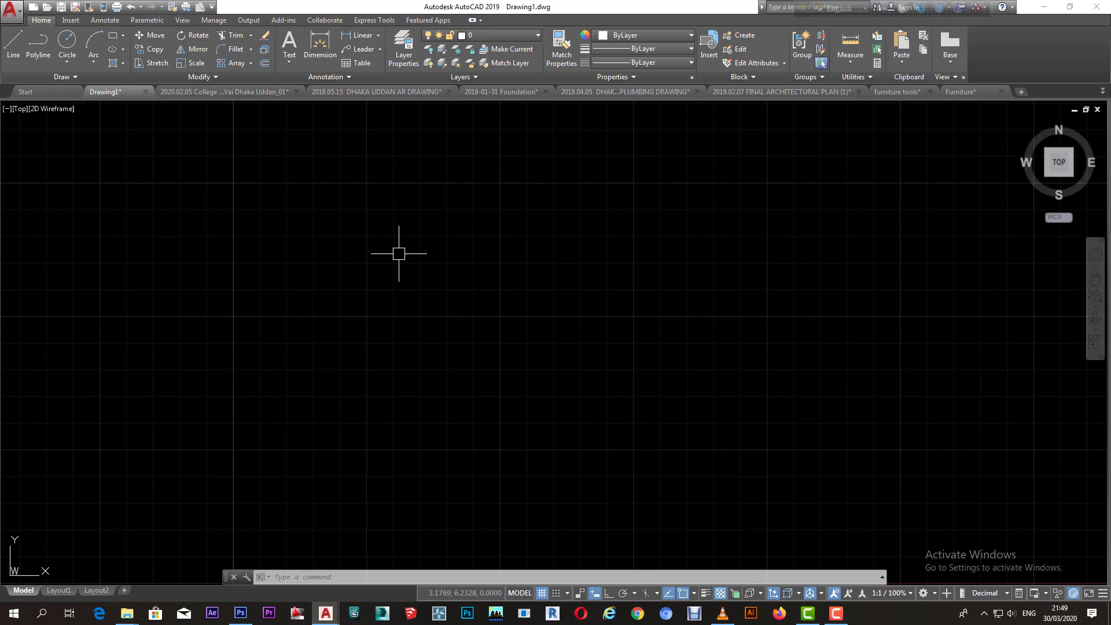
left_click(415, 295)
left_click(390, 317)
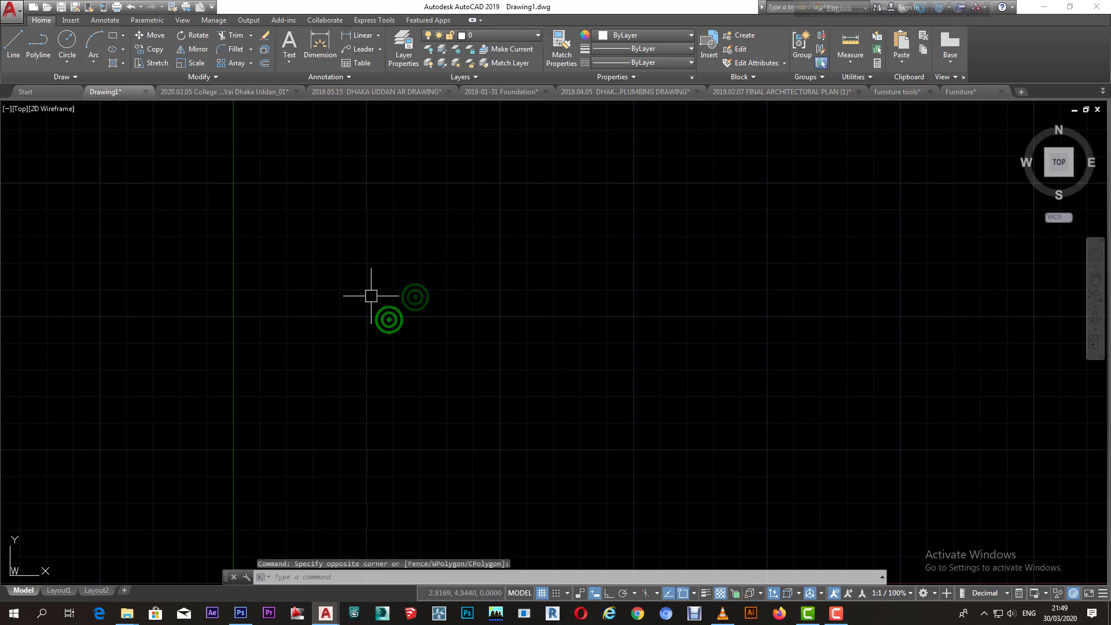
left_click(14, 15)
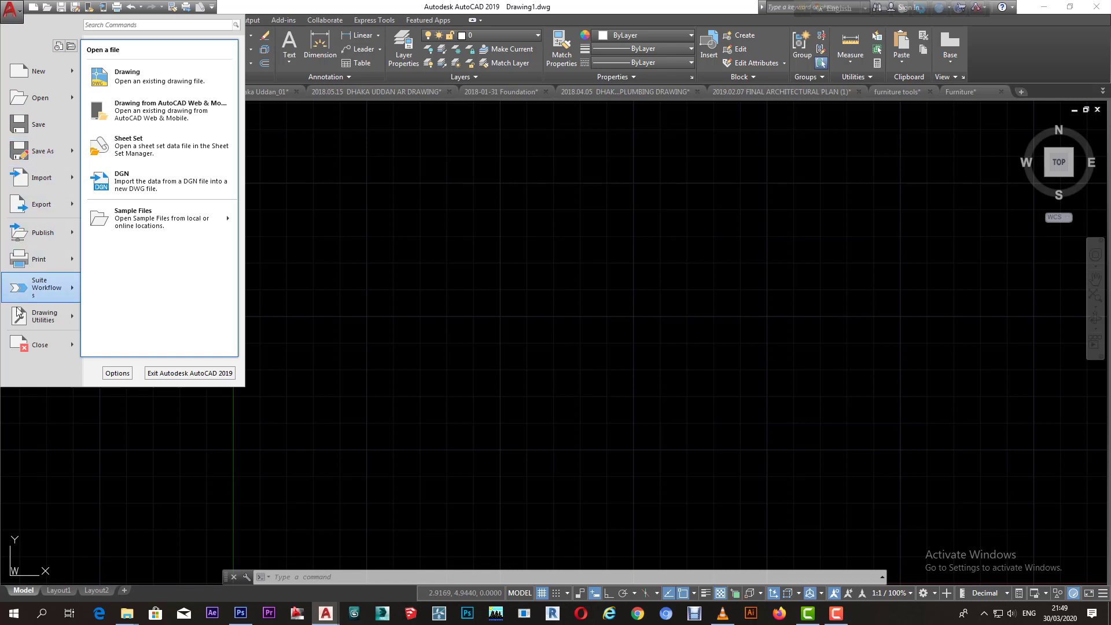
left_click(366, 326)
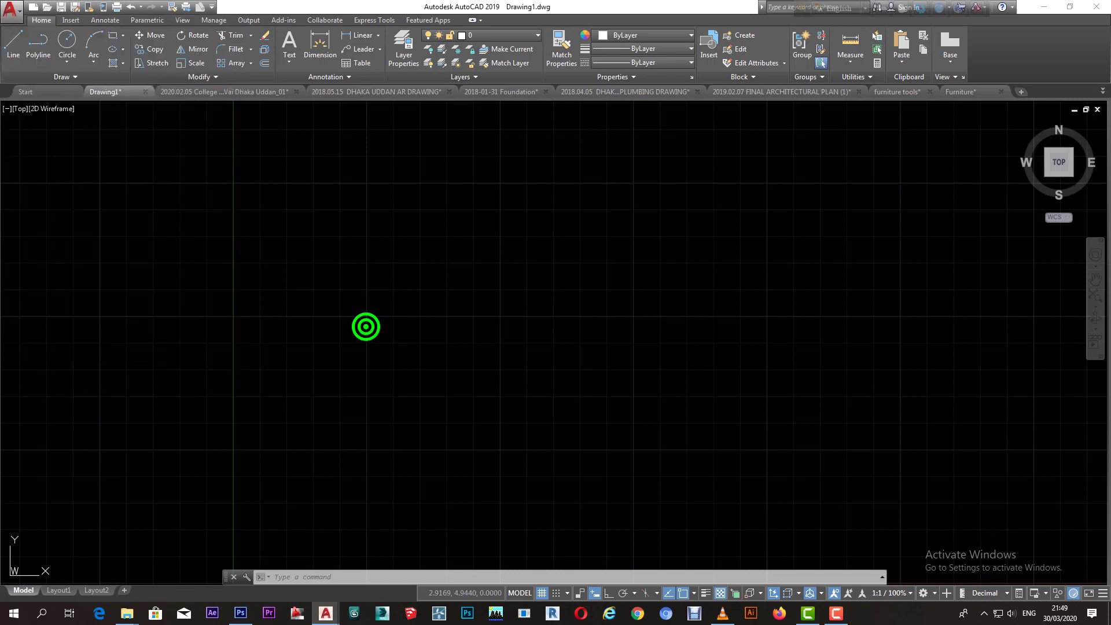
left_click(358, 280)
left_click(326, 306)
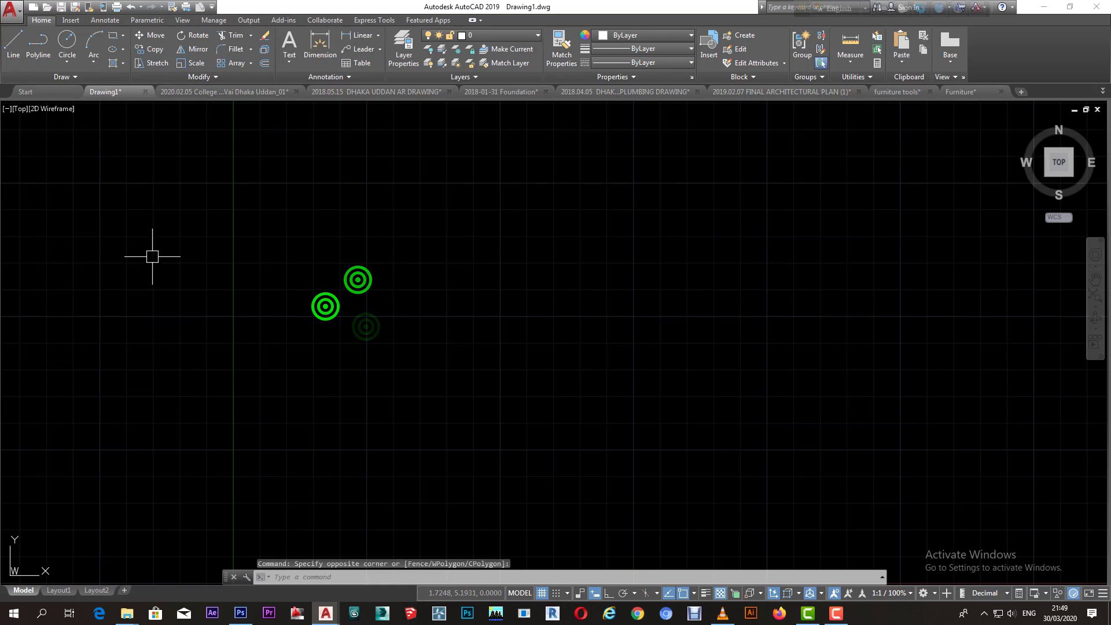
left_click(10, 9)
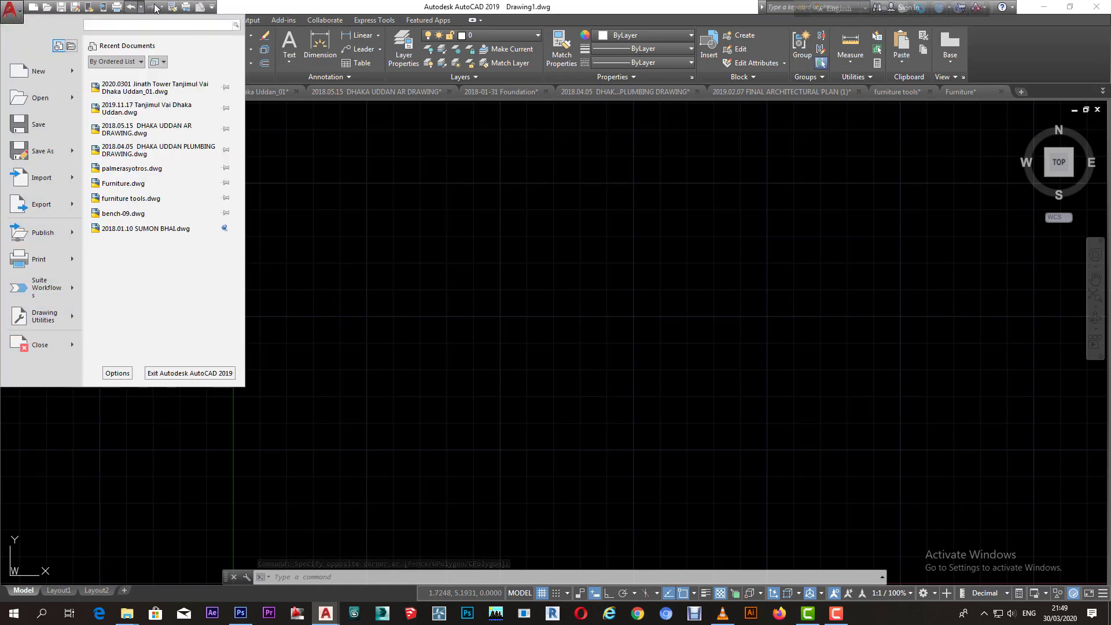
left_click(337, 209)
left_click(298, 228)
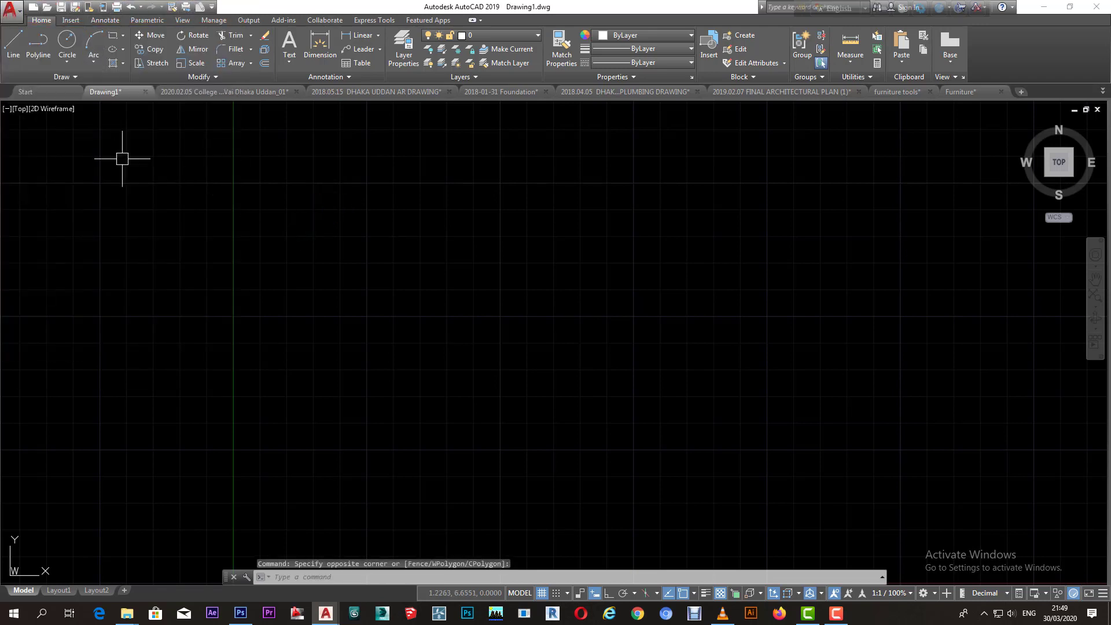
left_click(198, 234)
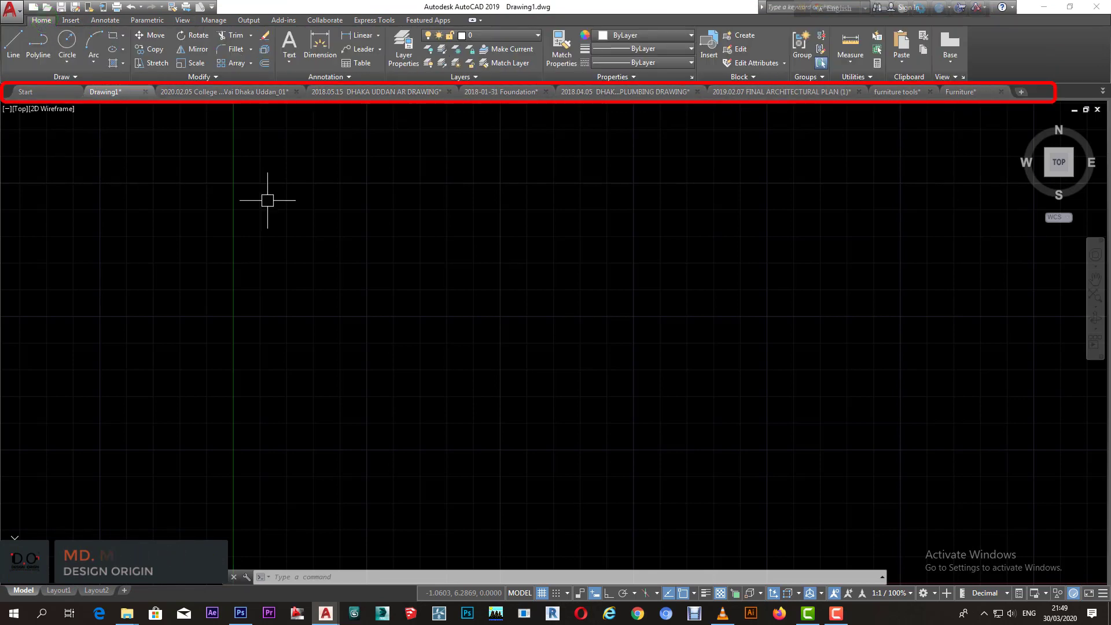
left_click(416, 311)
left_click(341, 372)
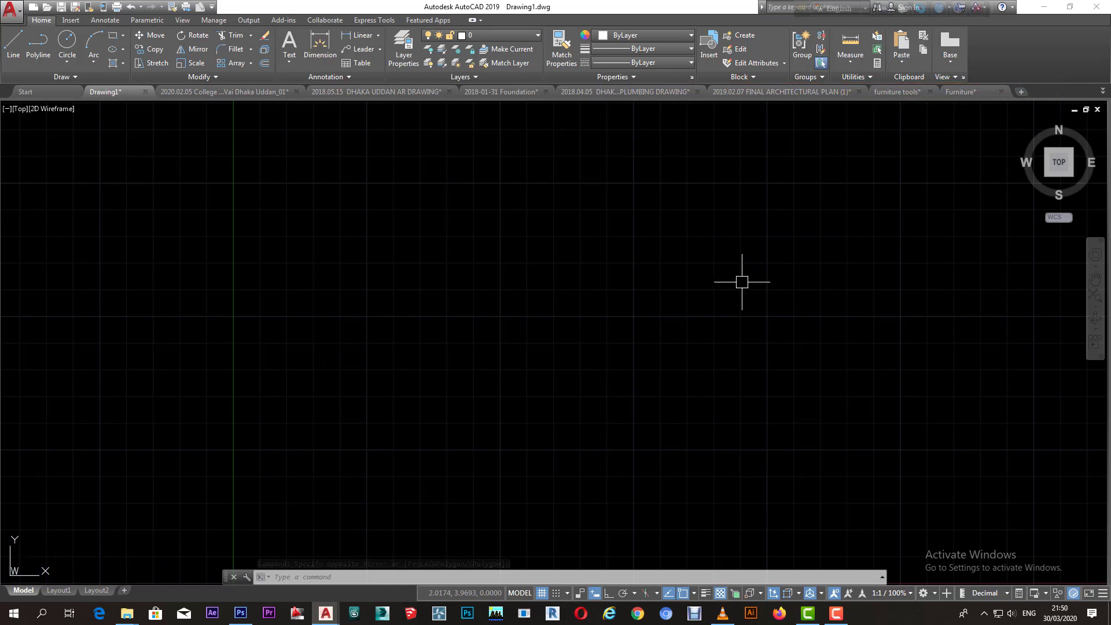
left_click(724, 288)
left_click(685, 323)
left_click(12, 46)
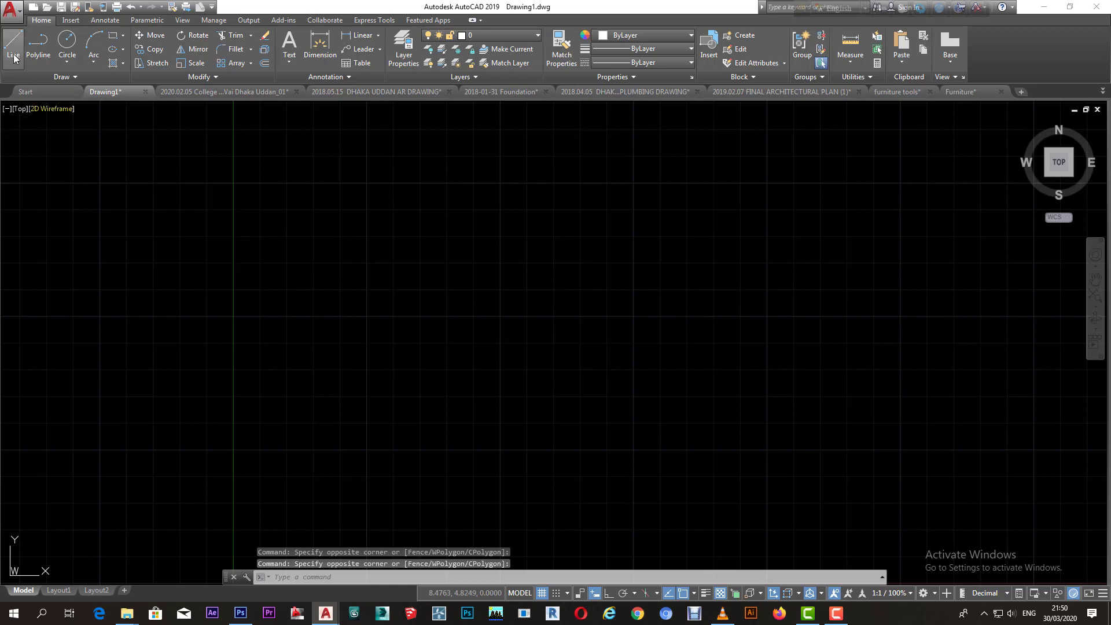
left_click(250, 274)
left_click(536, 279)
left_click(500, 185)
left_click(684, 213)
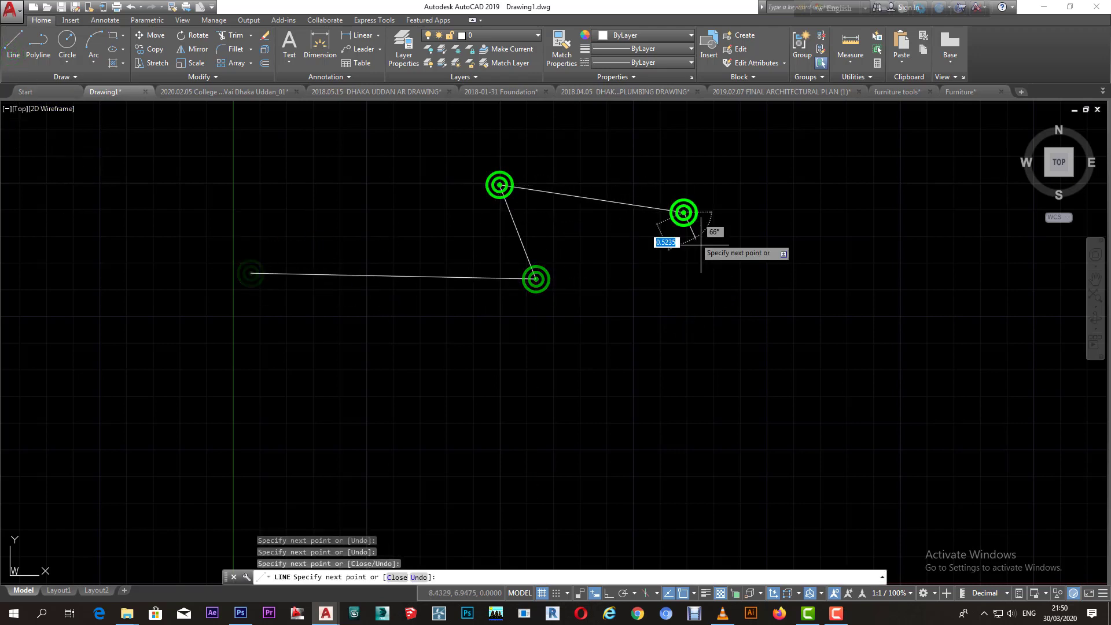
left_click(745, 332)
left_click(633, 403)
left_click(377, 383)
left_click(311, 307)
right_click(382, 232)
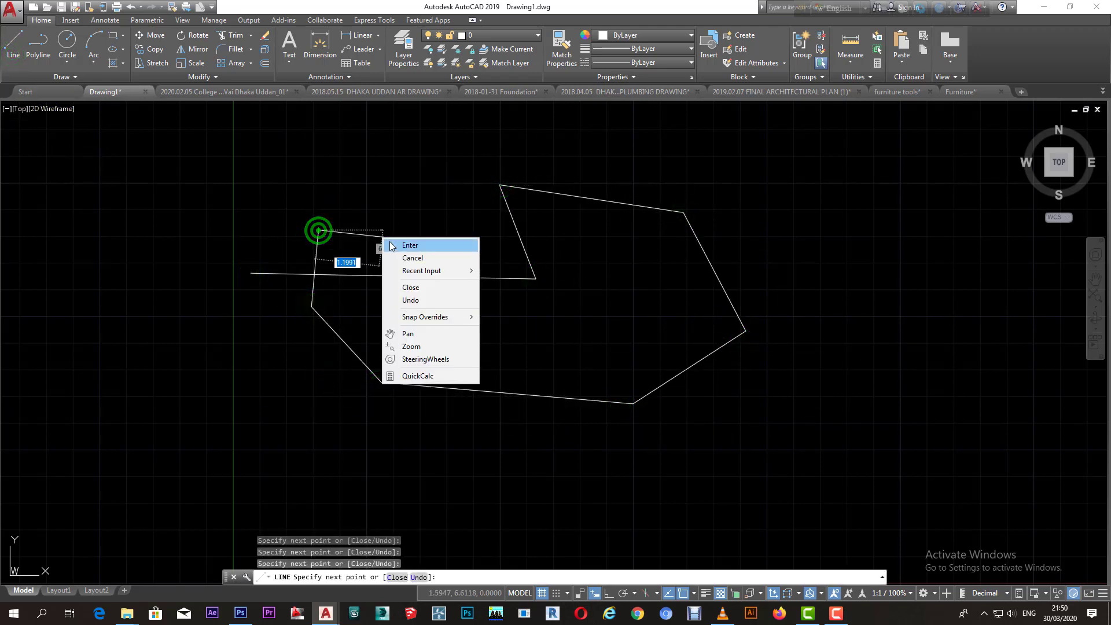
left_click(410, 261)
left_click(558, 264)
left_click(477, 300)
left_click(742, 256)
left_click(463, 425)
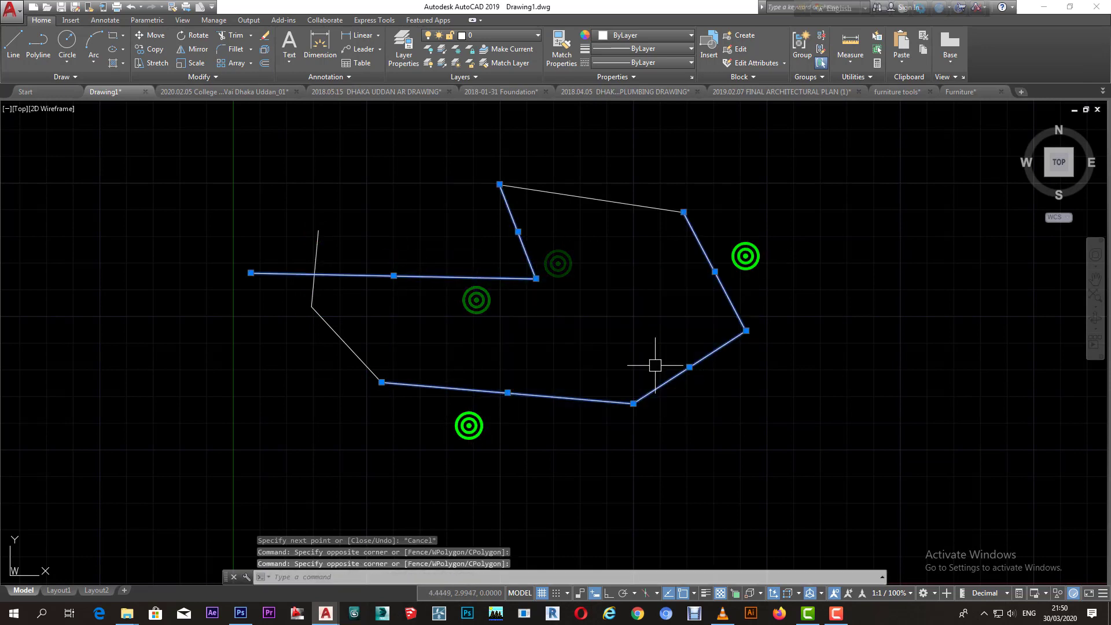
left_click(712, 424)
left_click(242, 185)
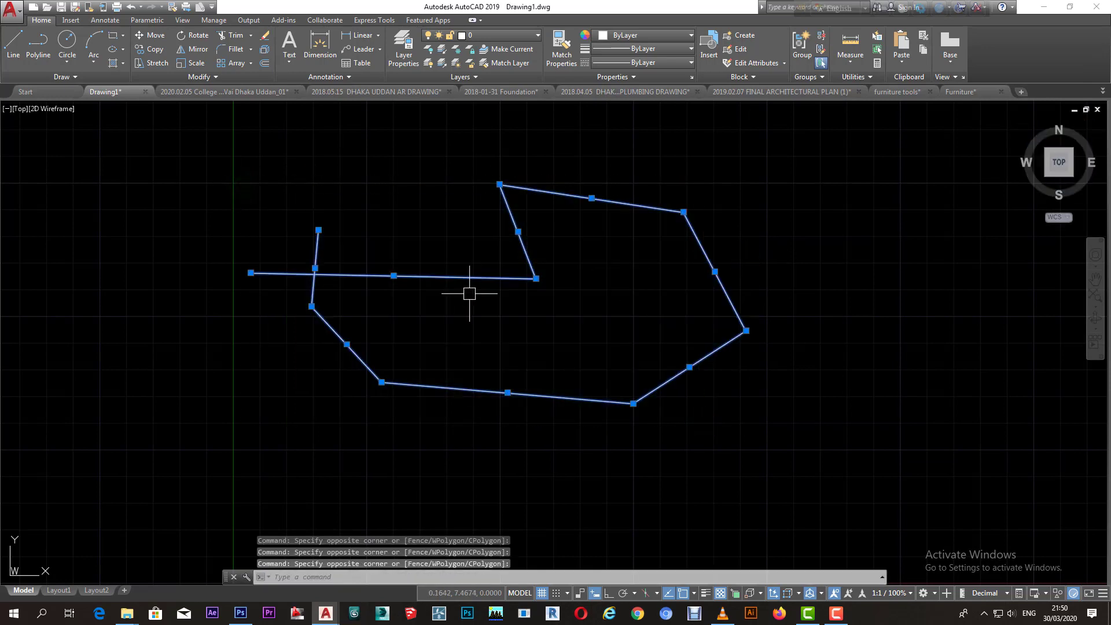
left_click(263, 38)
left_click(448, 254)
left_click(402, 288)
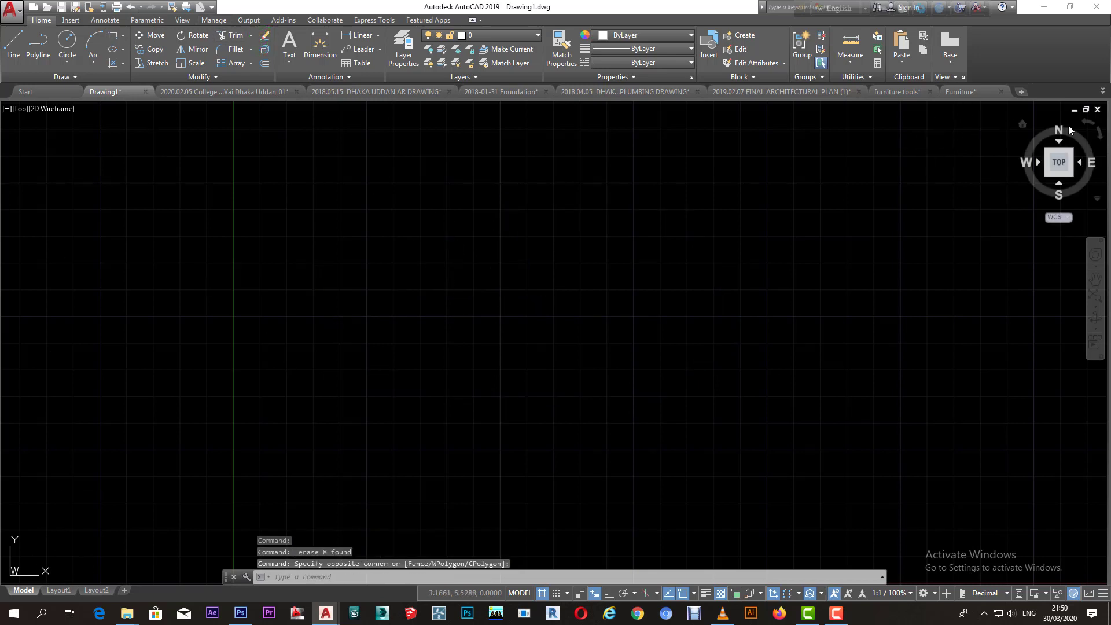
left_click(225, 326)
Show the Draw toolbar using the -TOOLBAR command
left_click(169, 373)
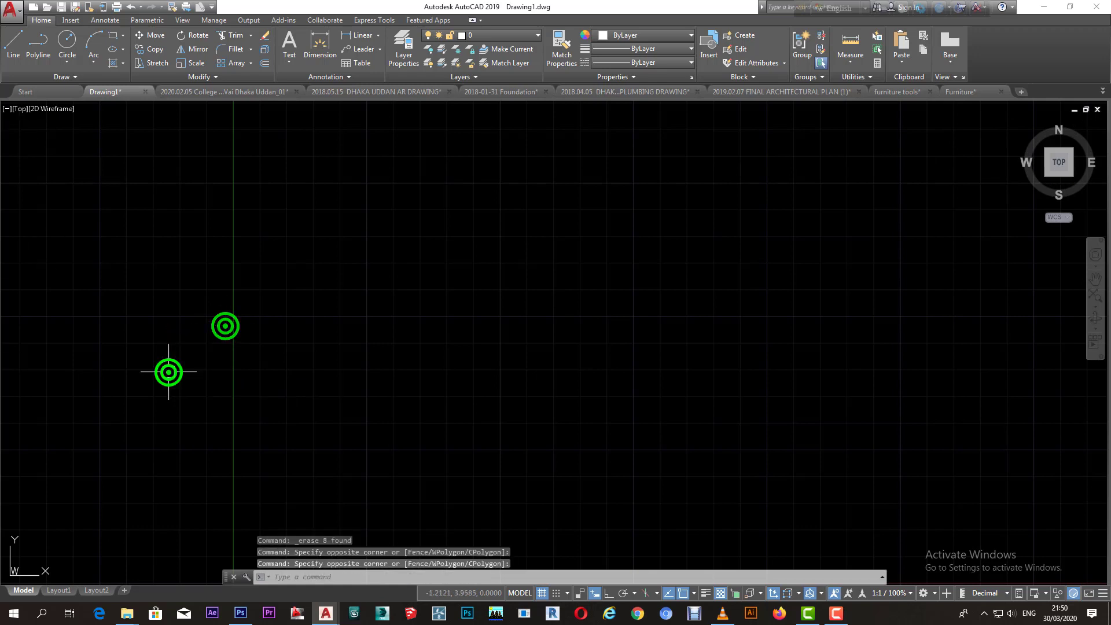
type("-T")
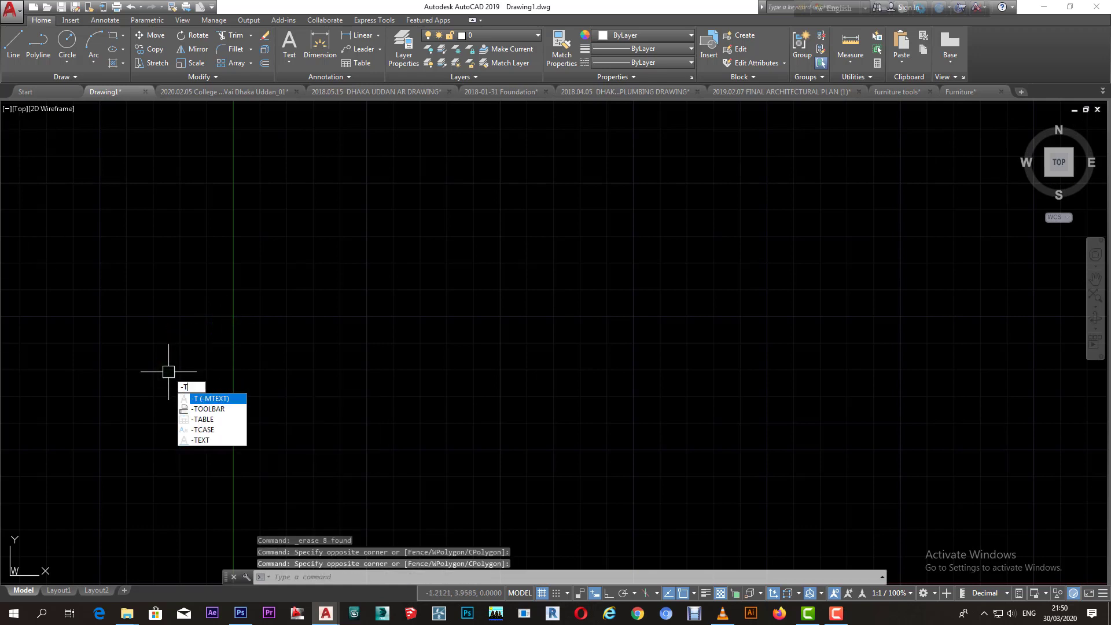
type("OOLBAR")
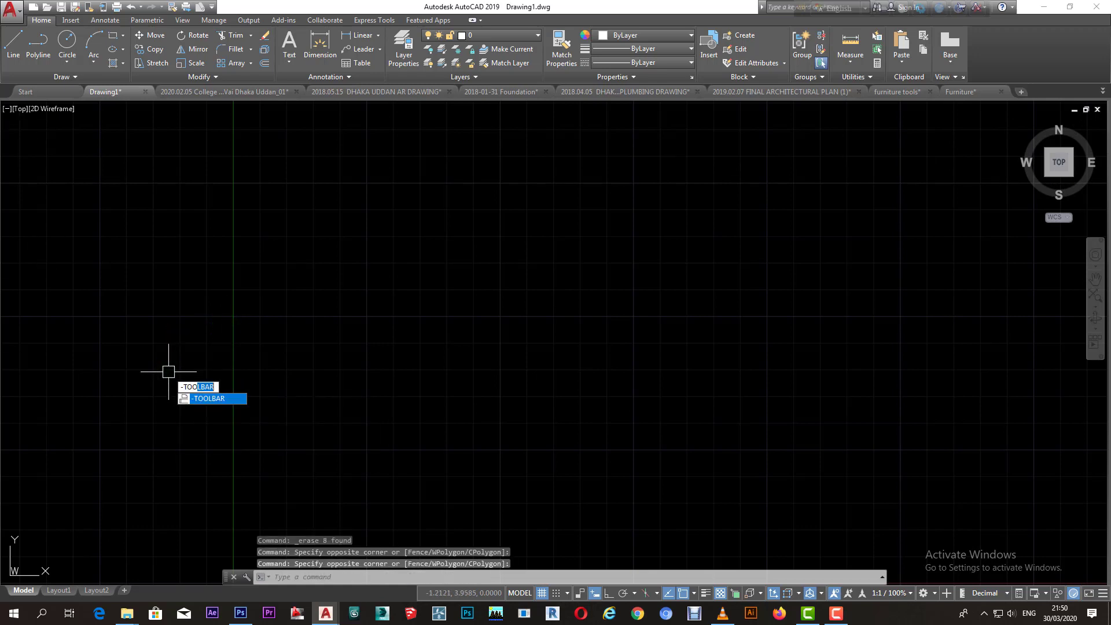
key("Return")
type("draw")
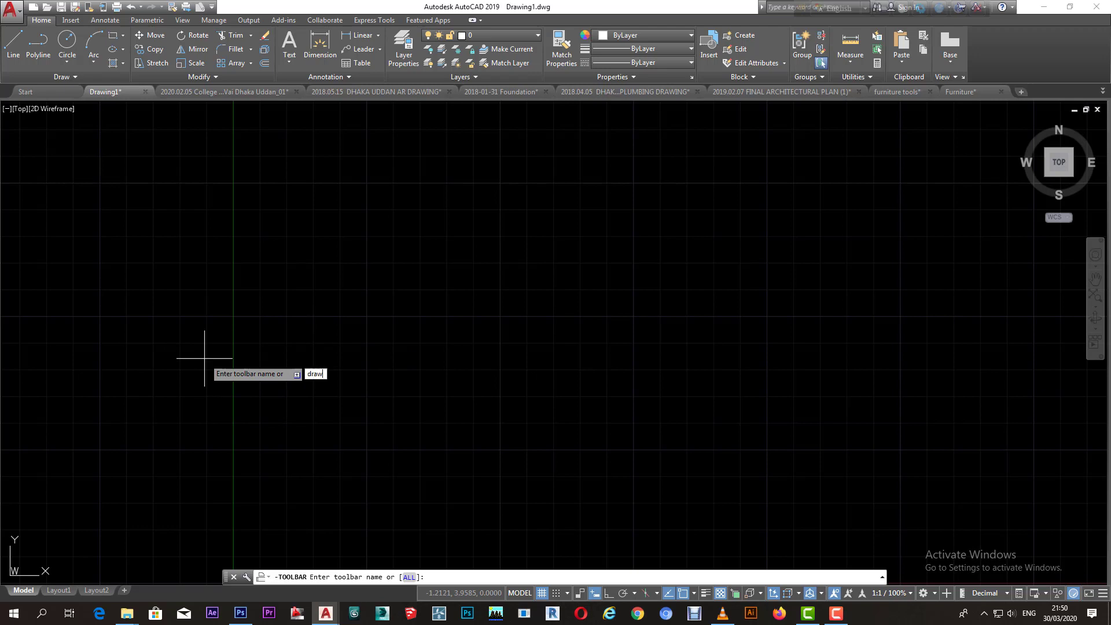
key("Return")
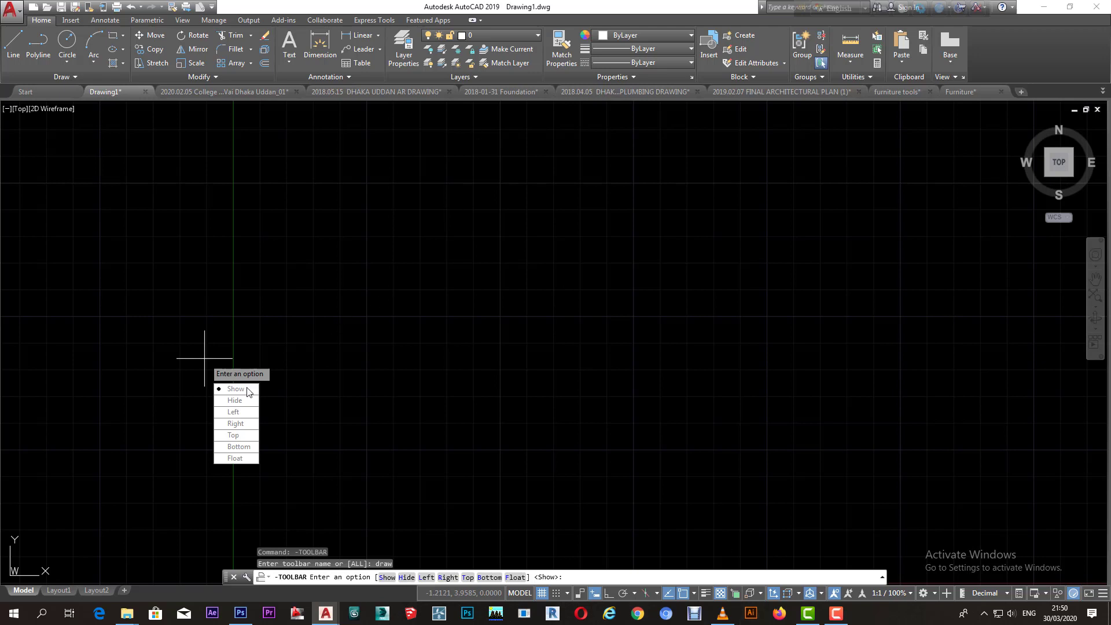
left_click(248, 389)
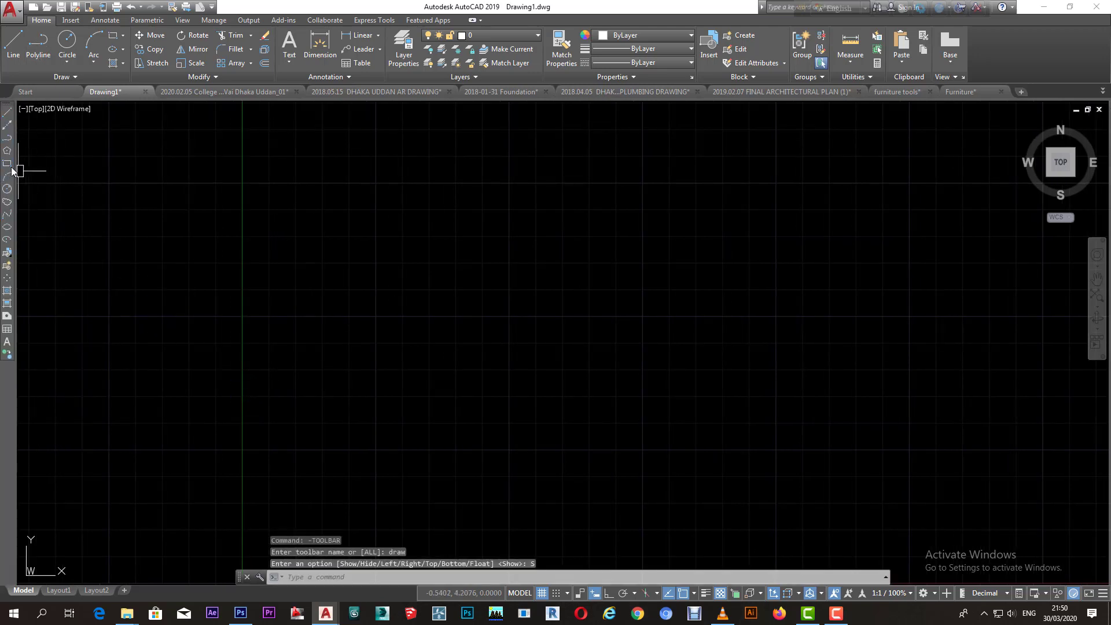
Turn on the Dimension and Modify toolbars and dock them on the right edge
right_click(7, 166)
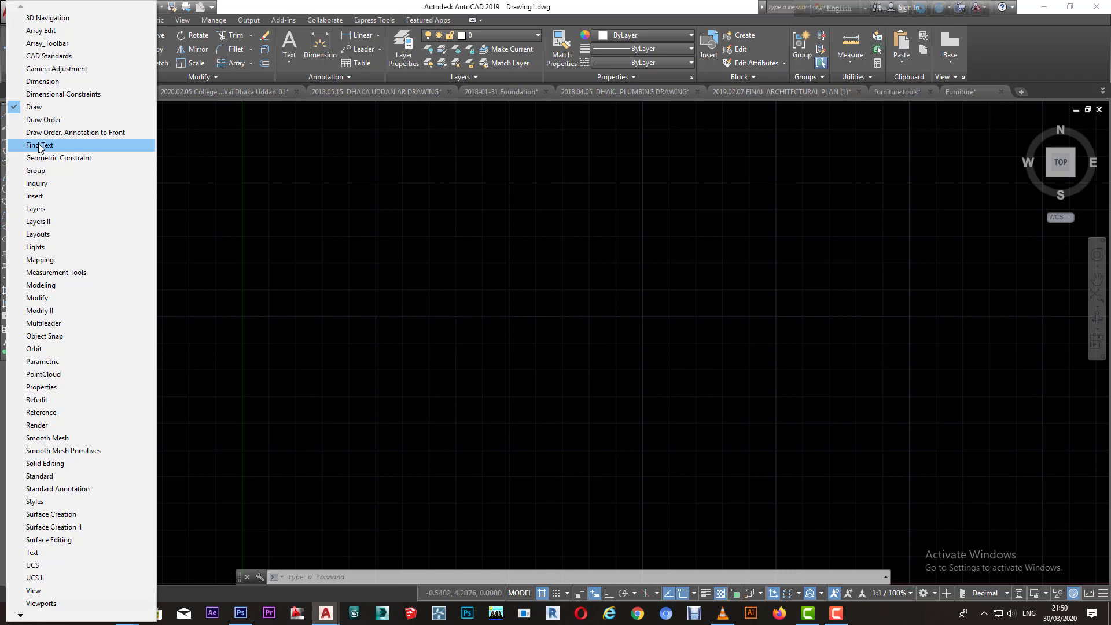
left_click(44, 82)
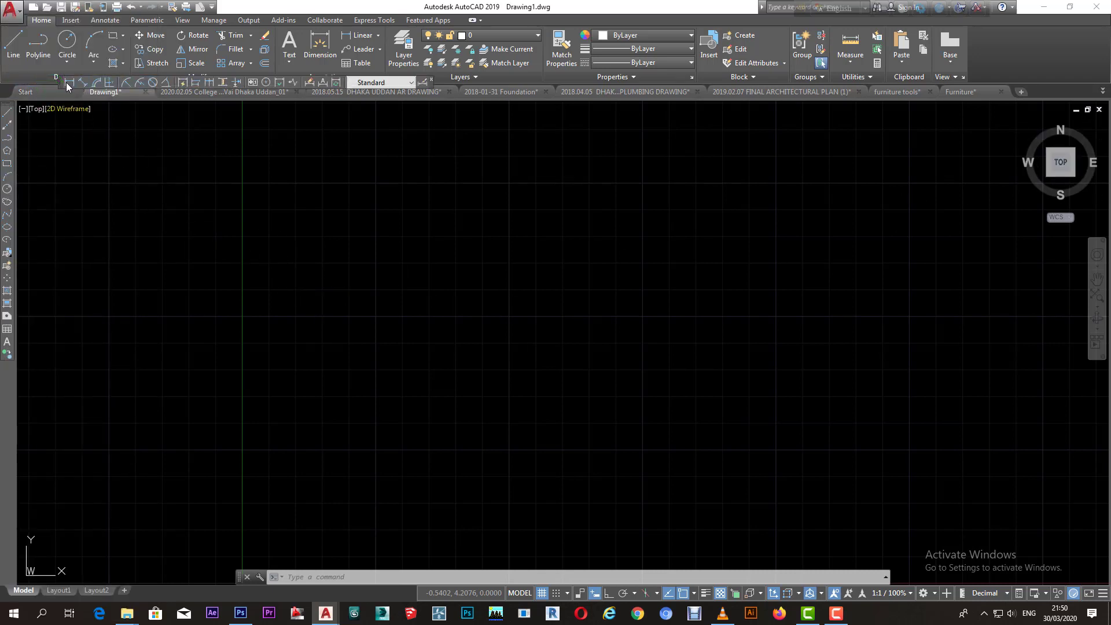
left_click_drag(63, 83, 1103, 174)
right_click(1101, 175)
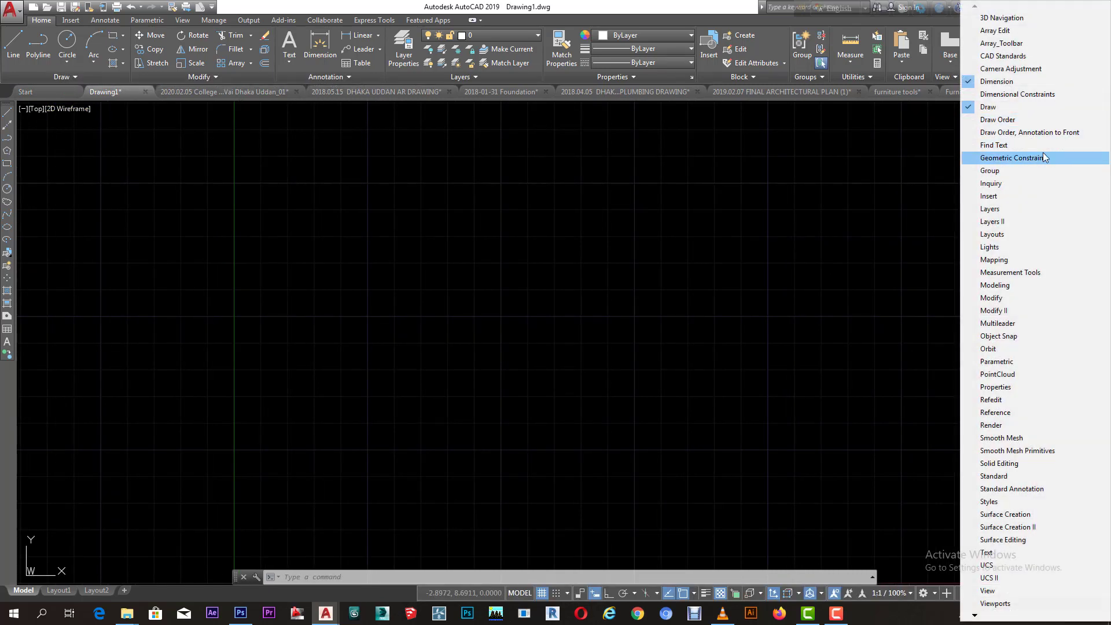
key("m")
key("m")
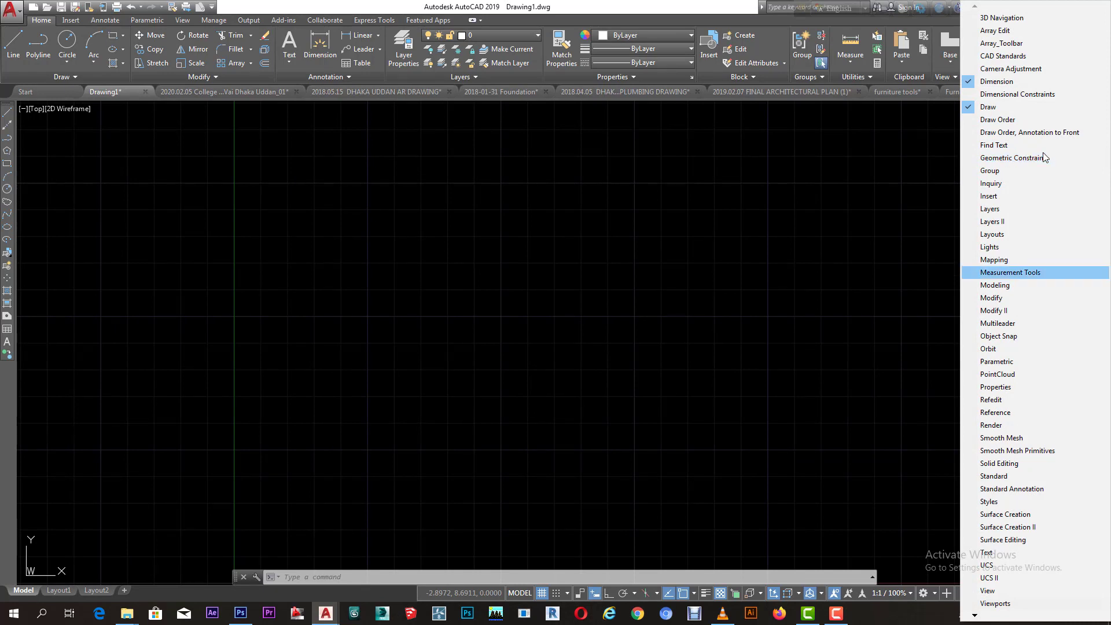
key("m")
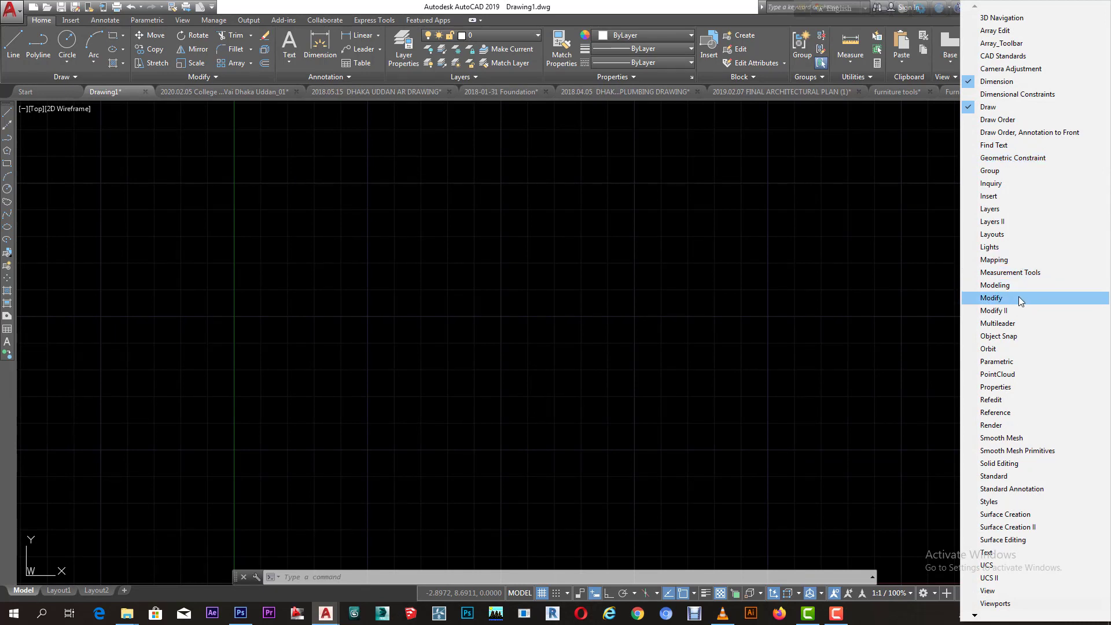
left_click(1019, 298)
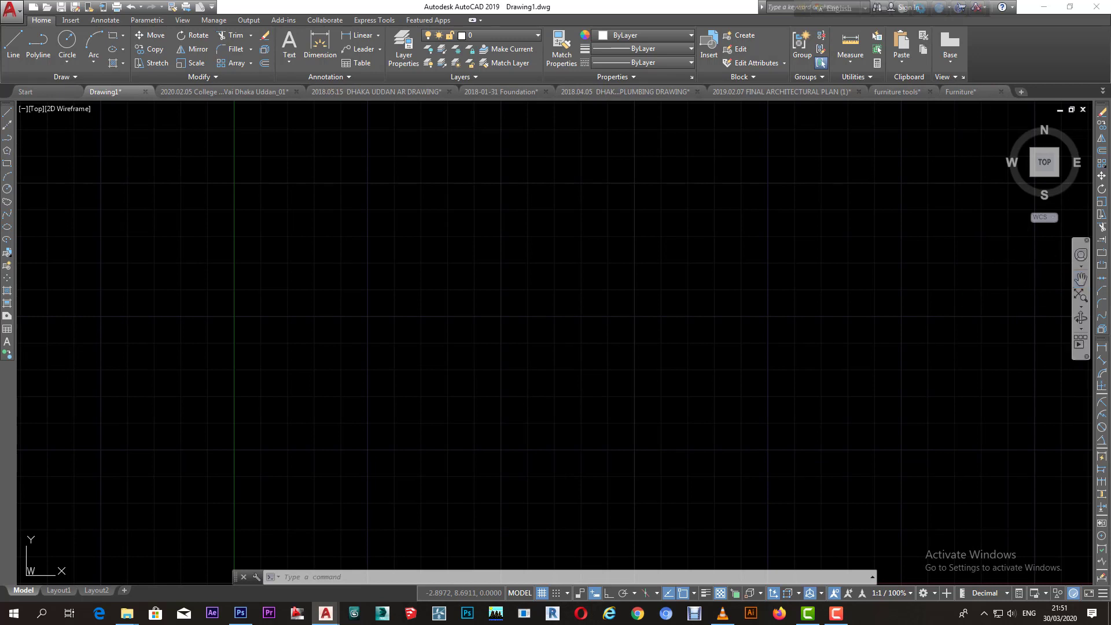
left_click_drag(1101, 337, 1095, 113)
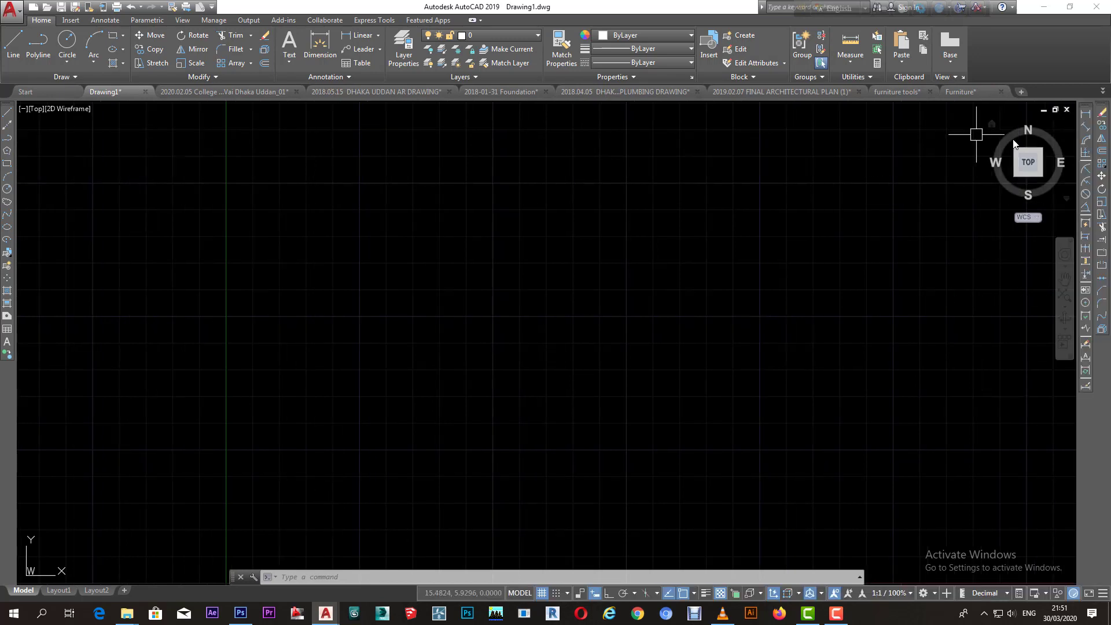
Turn on the Layers and Properties toolbars
right_click(1104, 145)
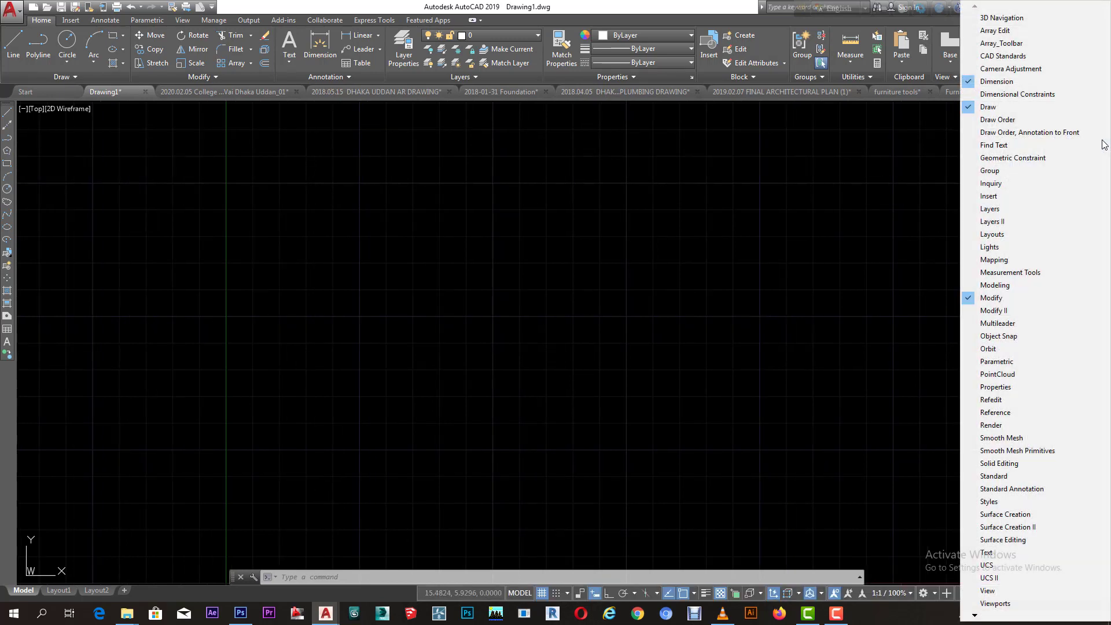
left_click(1048, 207)
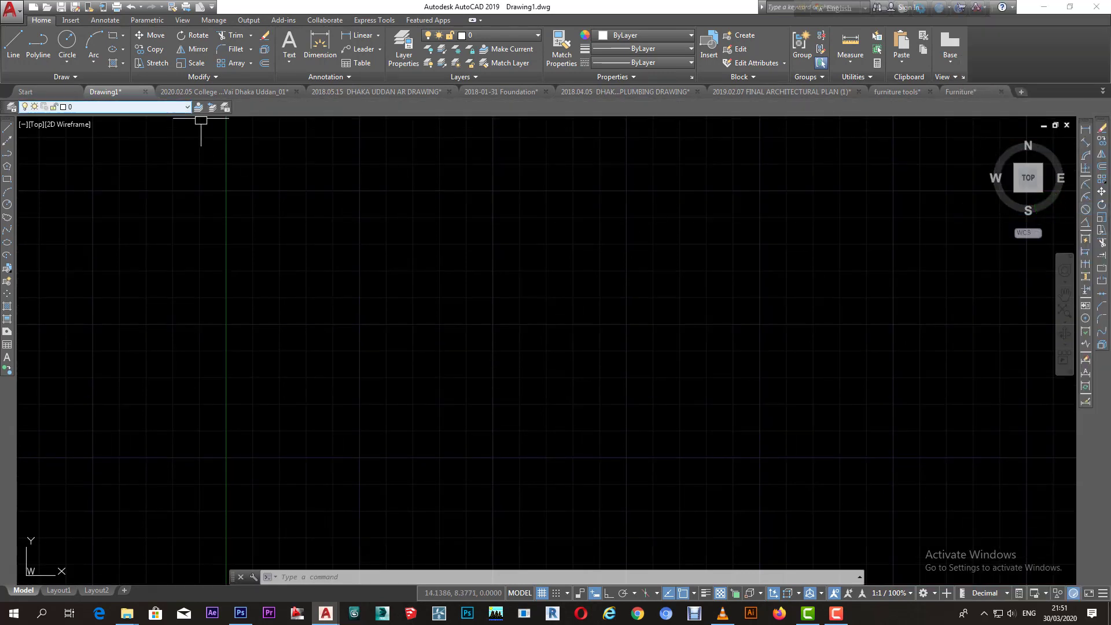
mouse_move(1028, 177)
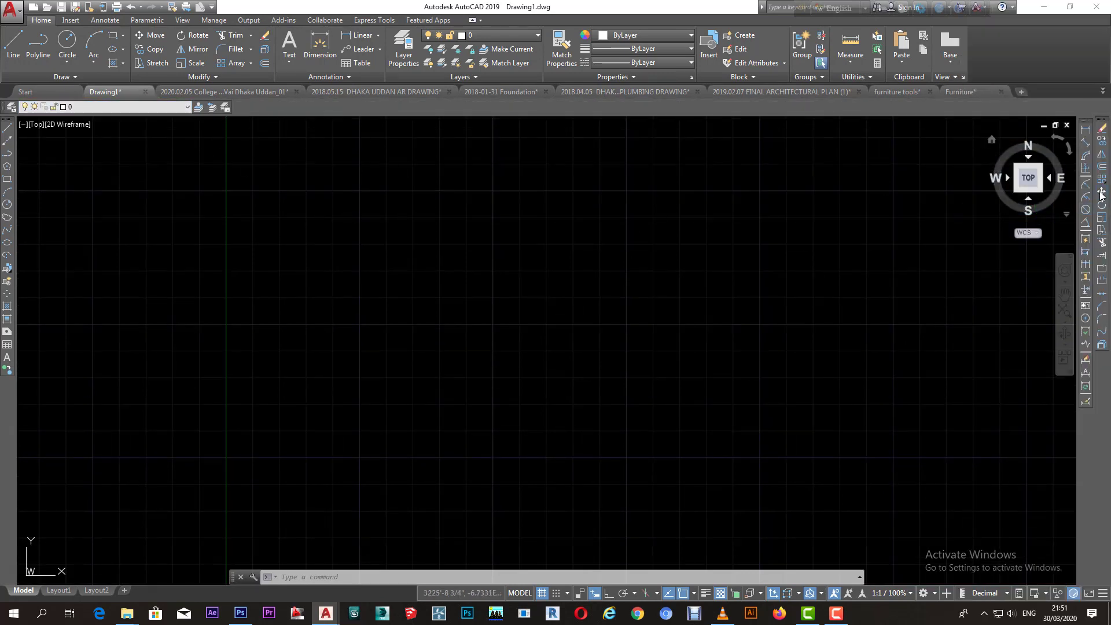
right_click(1102, 195)
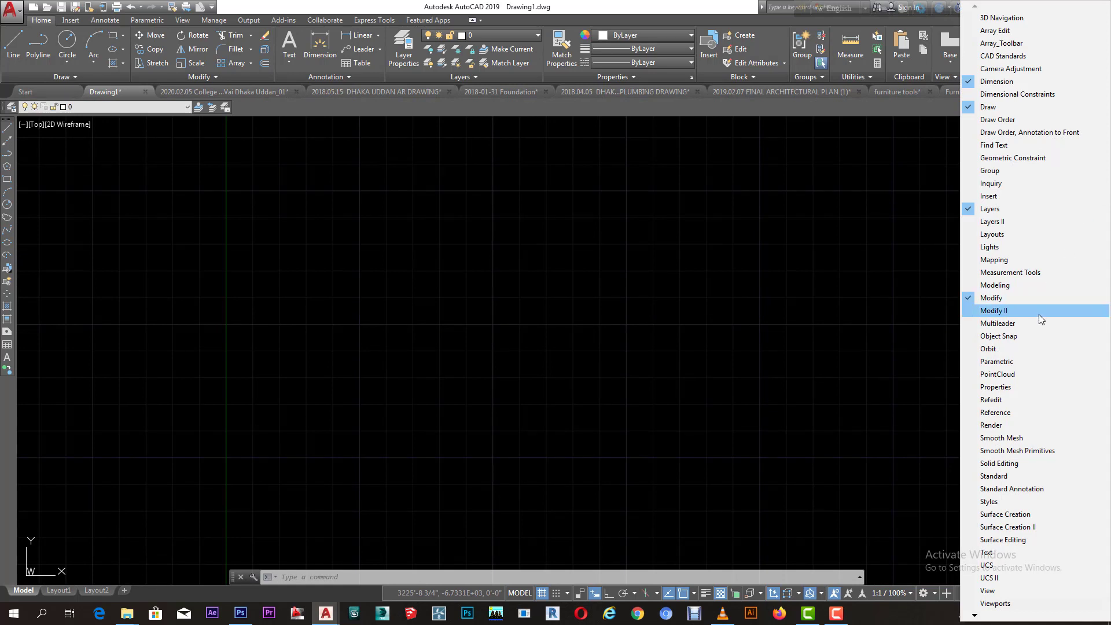
key("p")
key("p")
key("p")
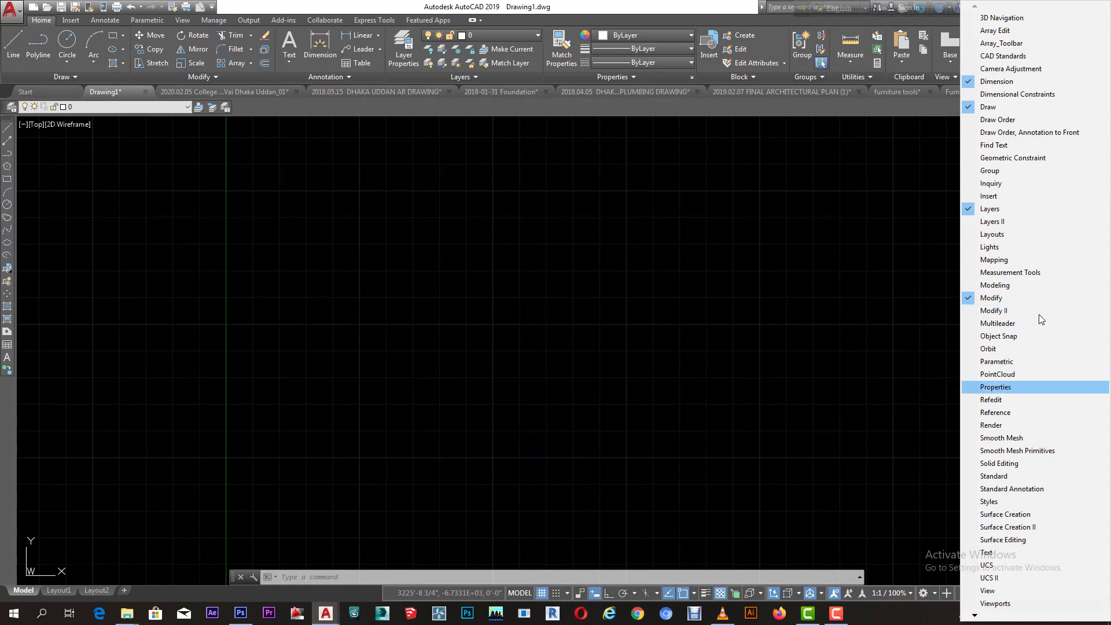
key("Return")
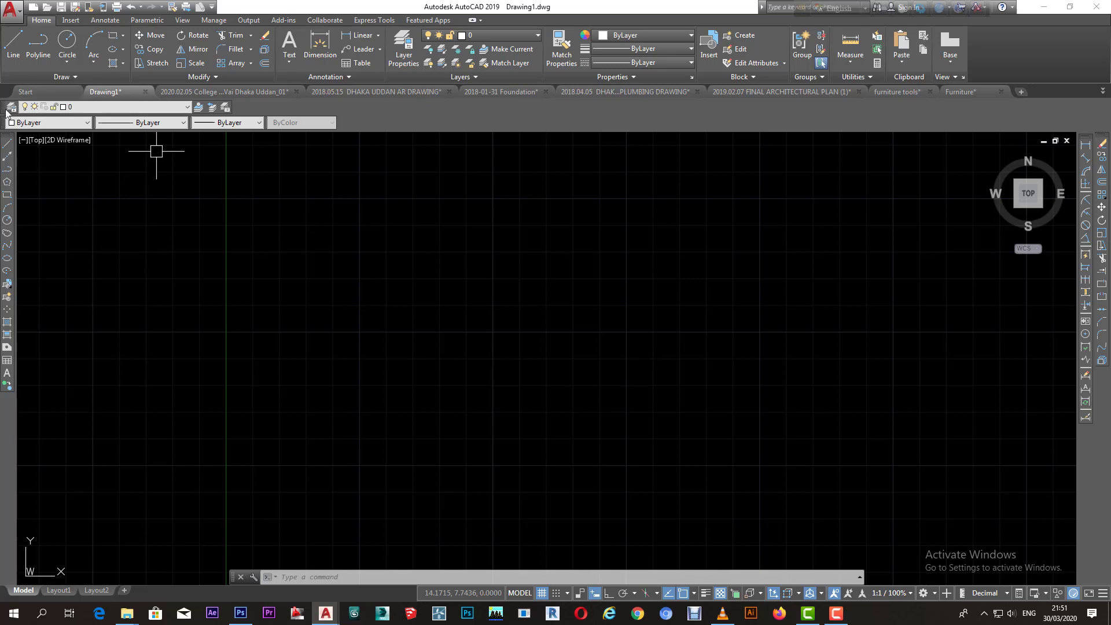
Dock the Properties toolbar beside Layers, then turn on and dock the View toolbar
left_click_drag(5, 124, 254, 109)
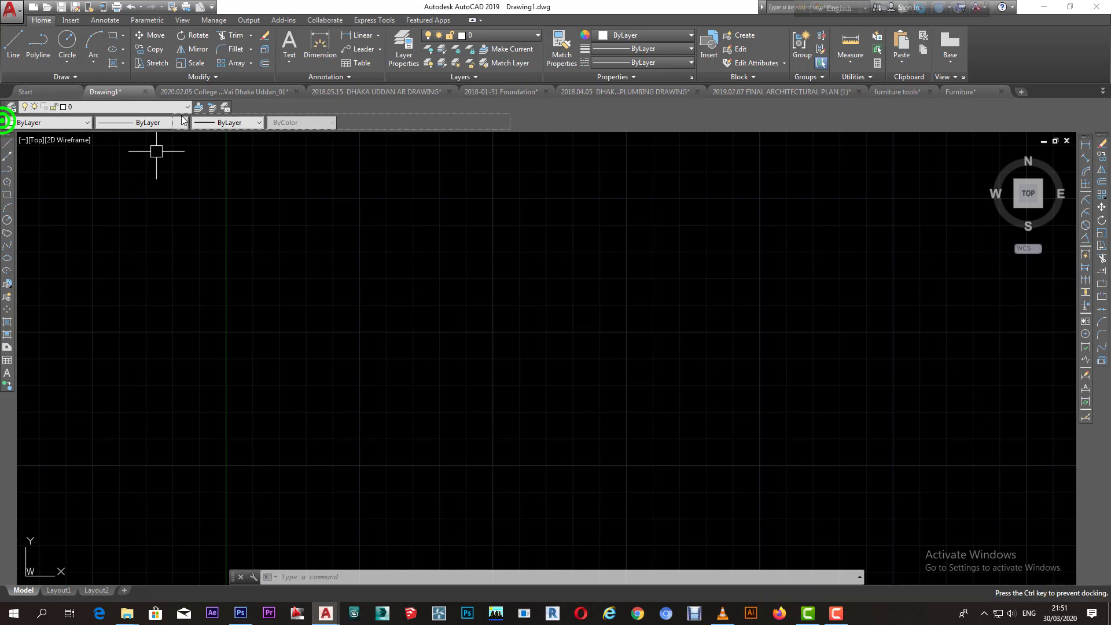
right_click(217, 109)
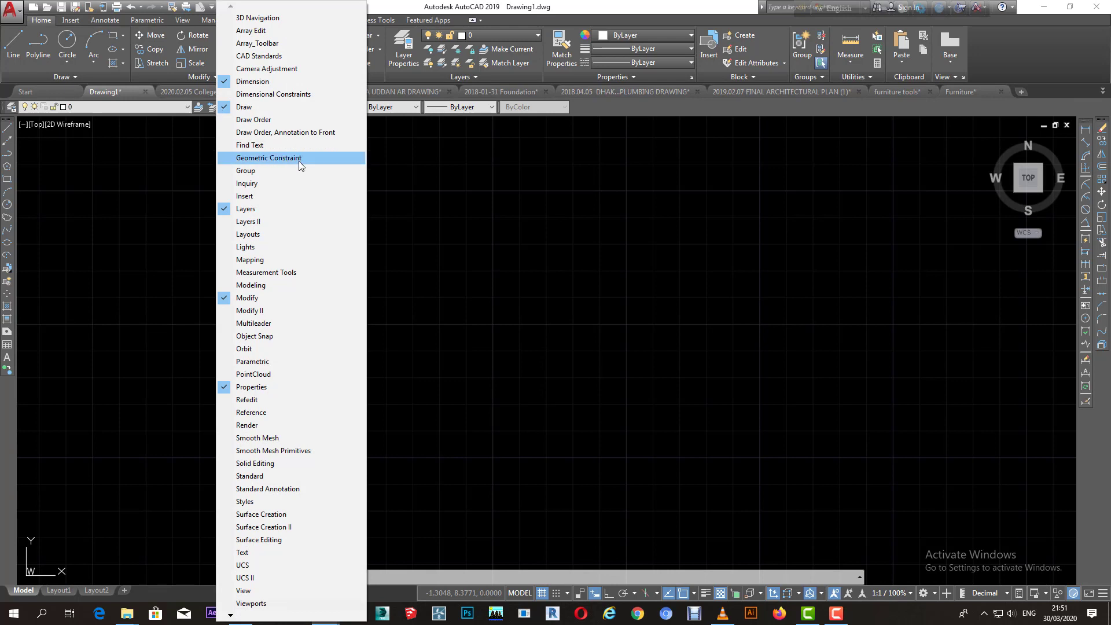
left_click(251, 592)
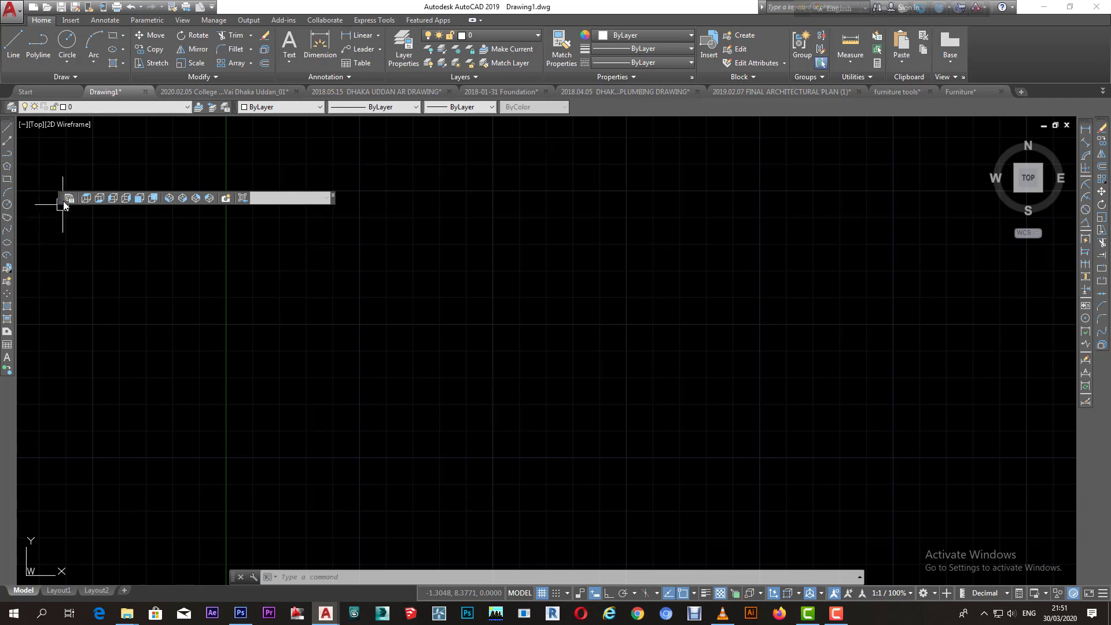
left_click_drag(60, 199, 594, 109)
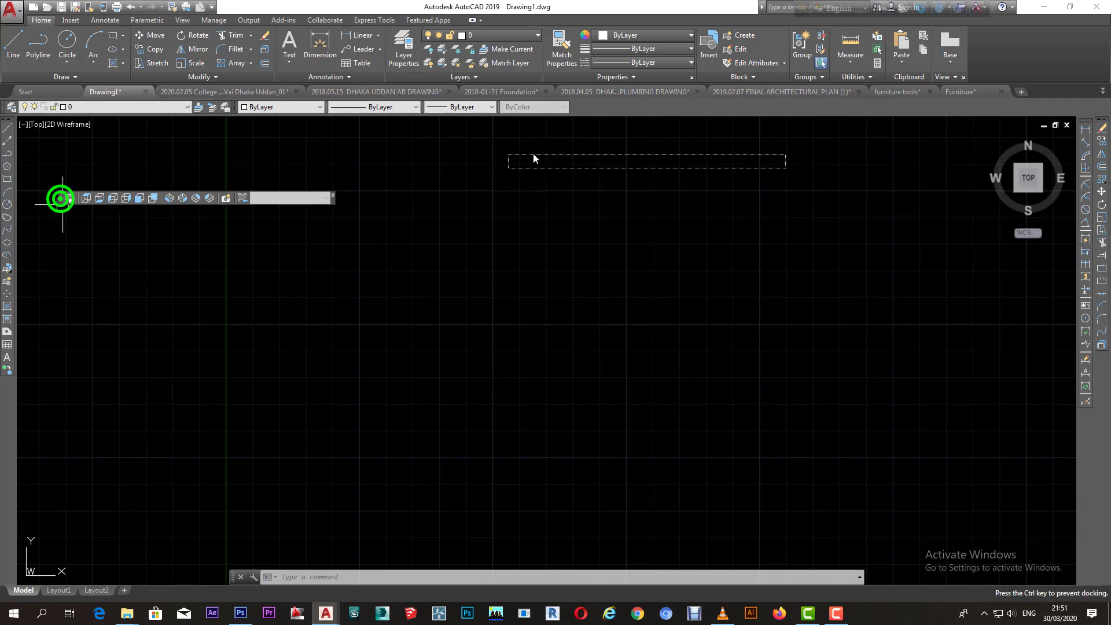
Turn on the Visual Styles toolbar and dock it in the top toolbar row
right_click(599, 105)
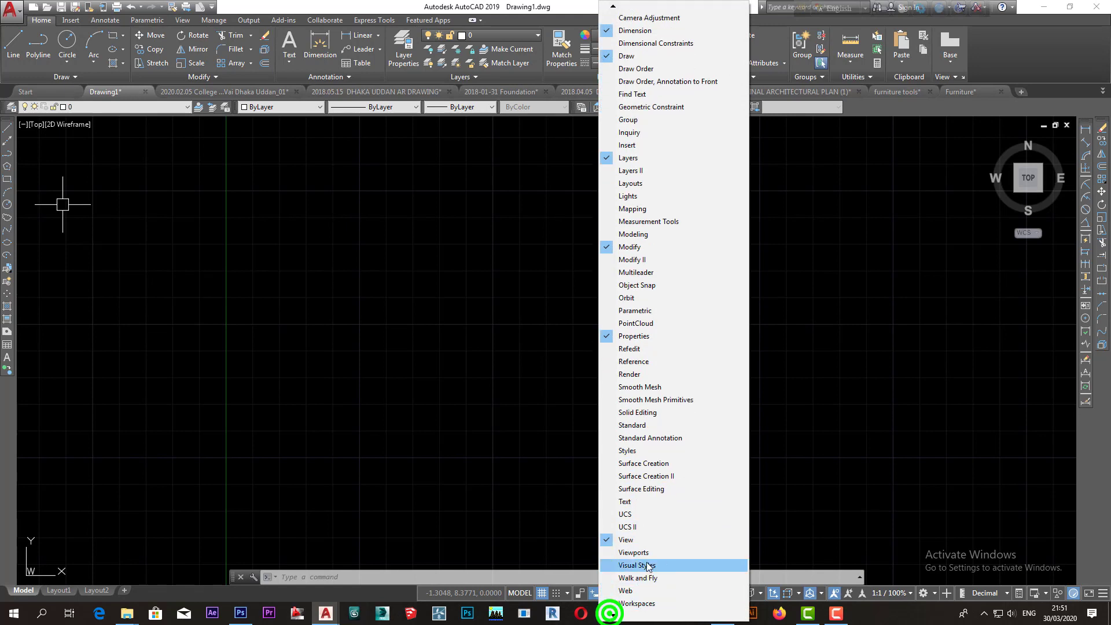
left_click(647, 562)
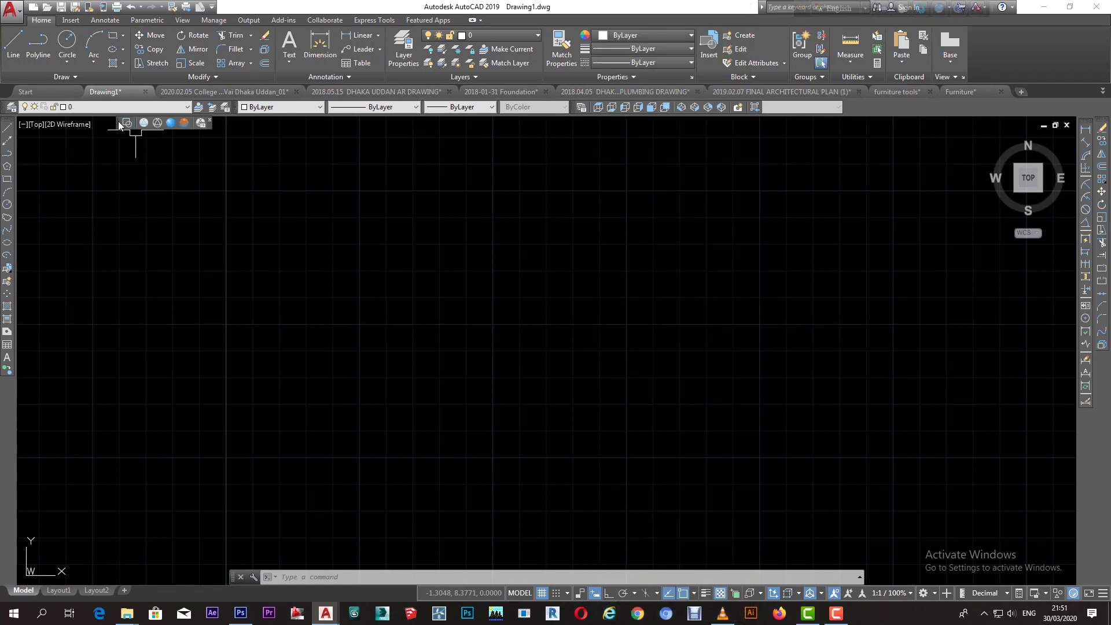
left_click_drag(119, 124, 893, 109)
left_click(758, 243)
left_click(691, 289)
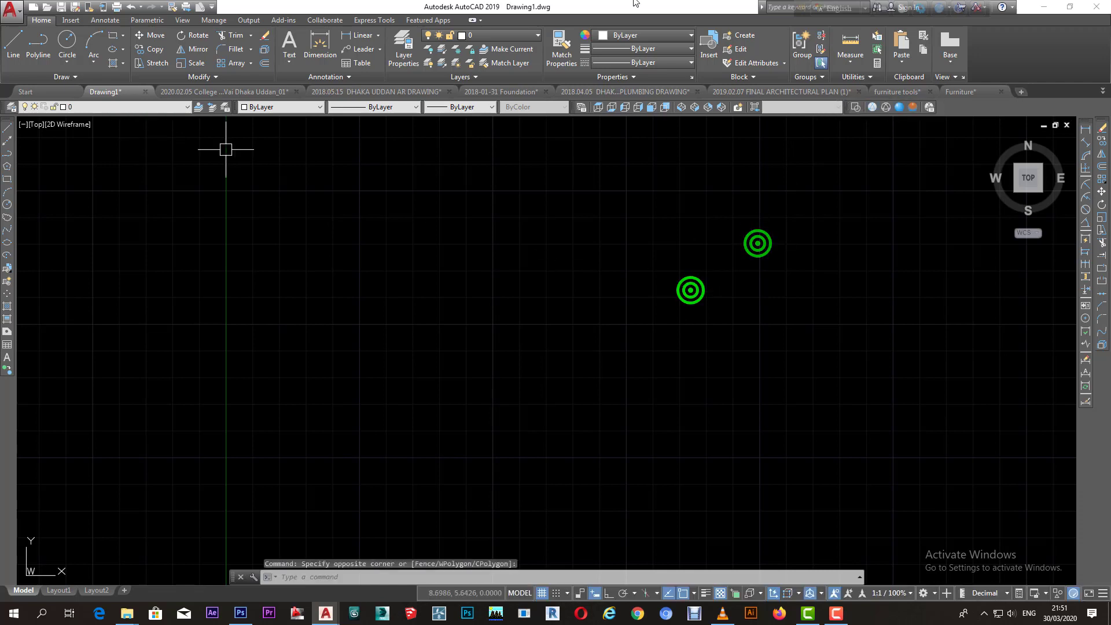
left_click(717, 304)
left_click(691, 334)
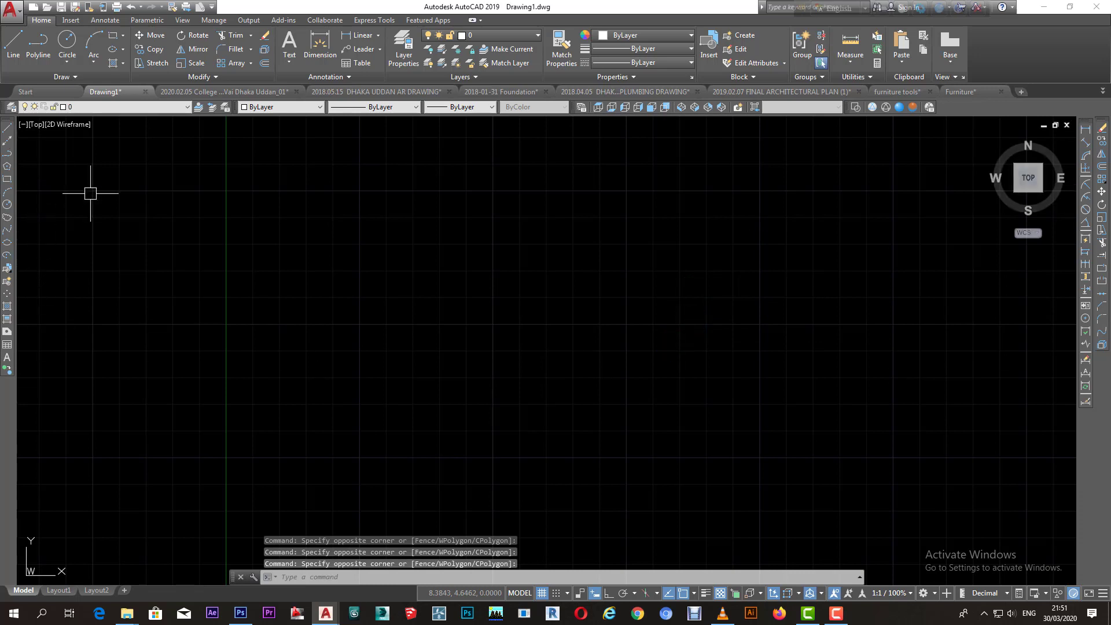
left_click(405, 255)
left_click(375, 282)
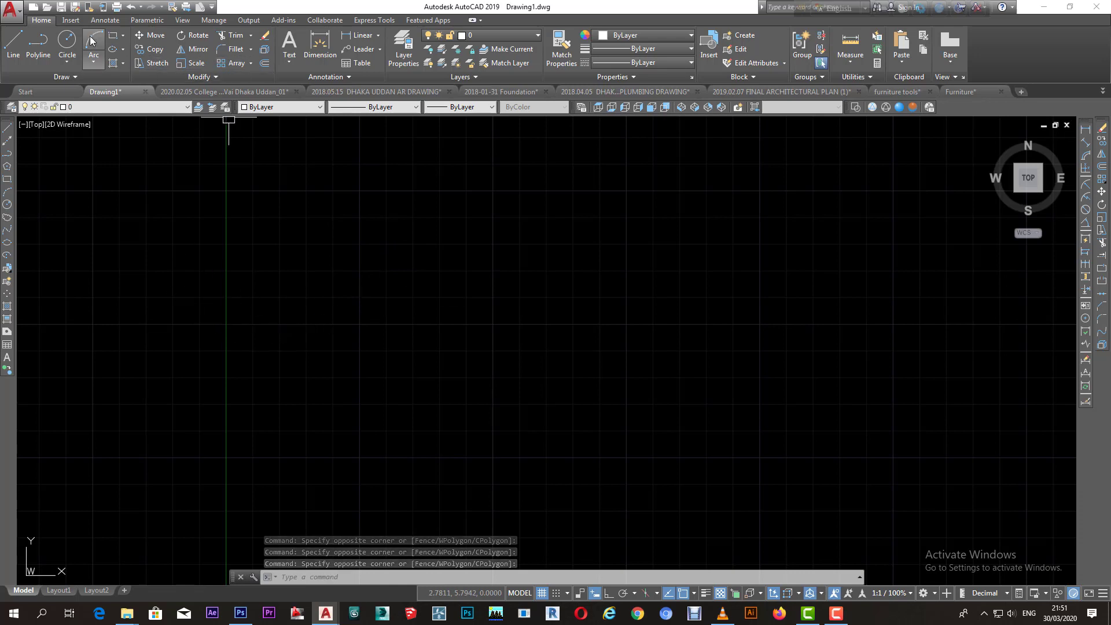
left_click(179, 21)
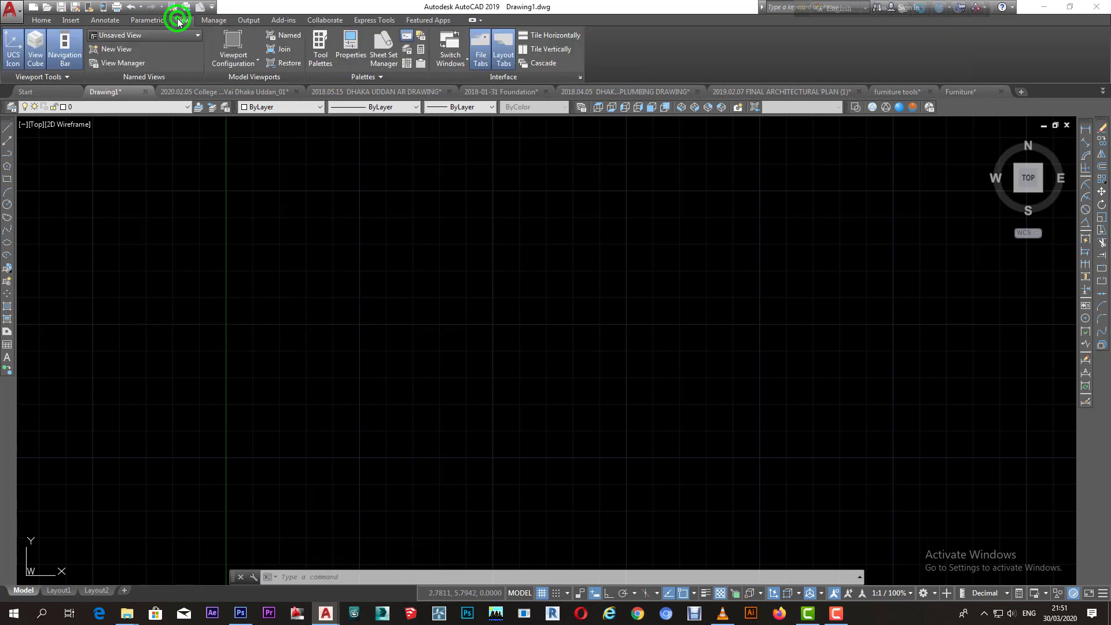
left_click(41, 21)
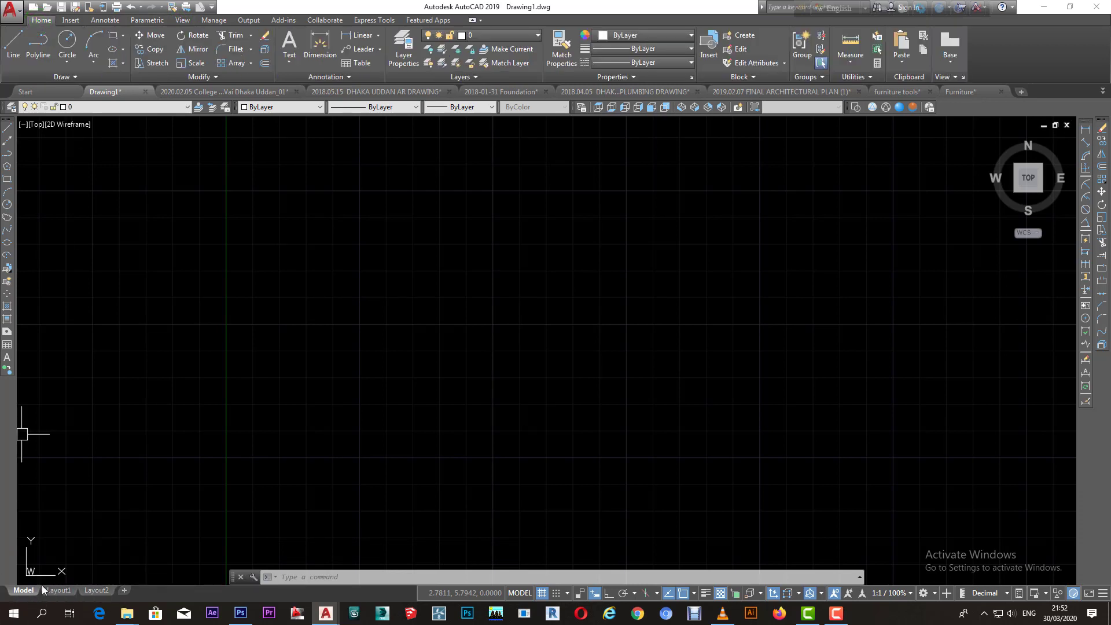
left_click(381, 578)
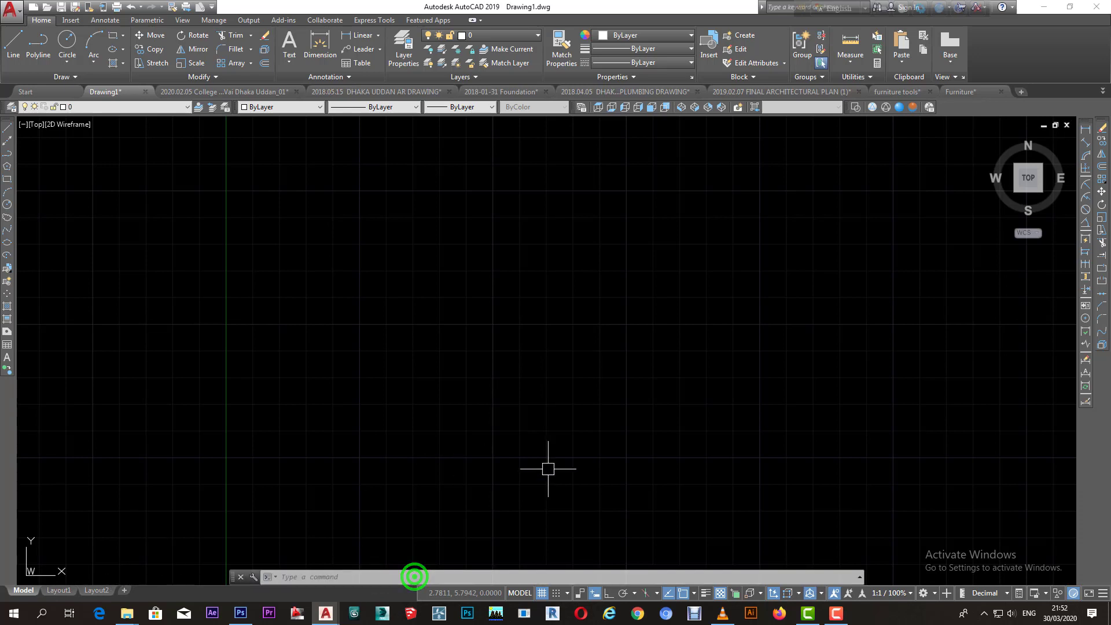
left_click(477, 466)
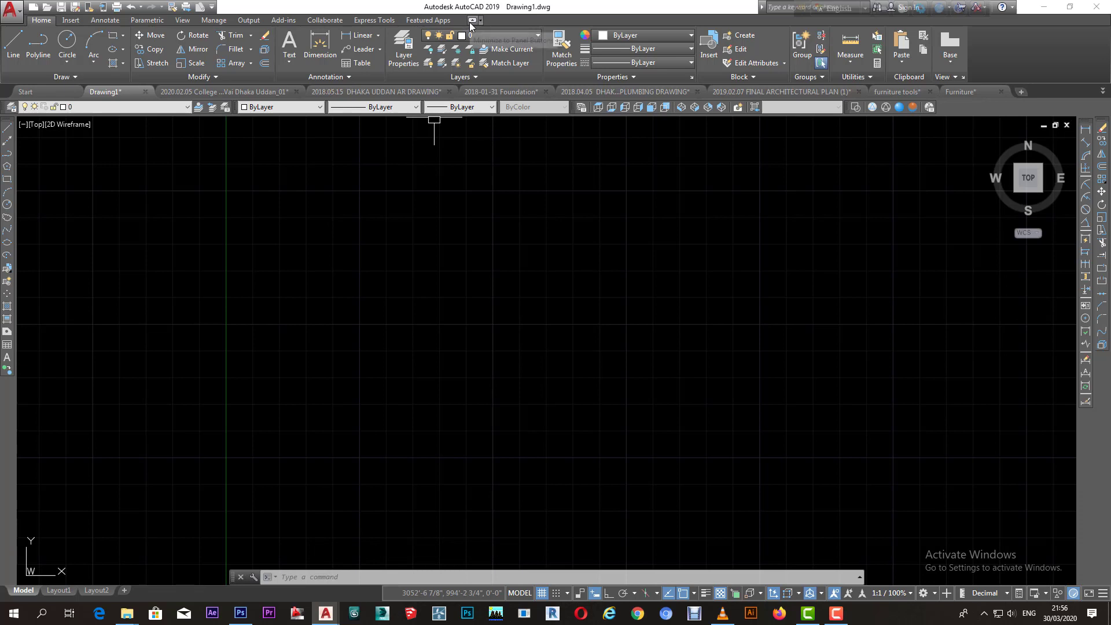
Minimize the ribbon to tabs only and turn off the File Tabs bar
left_click(472, 21)
left_click(471, 22)
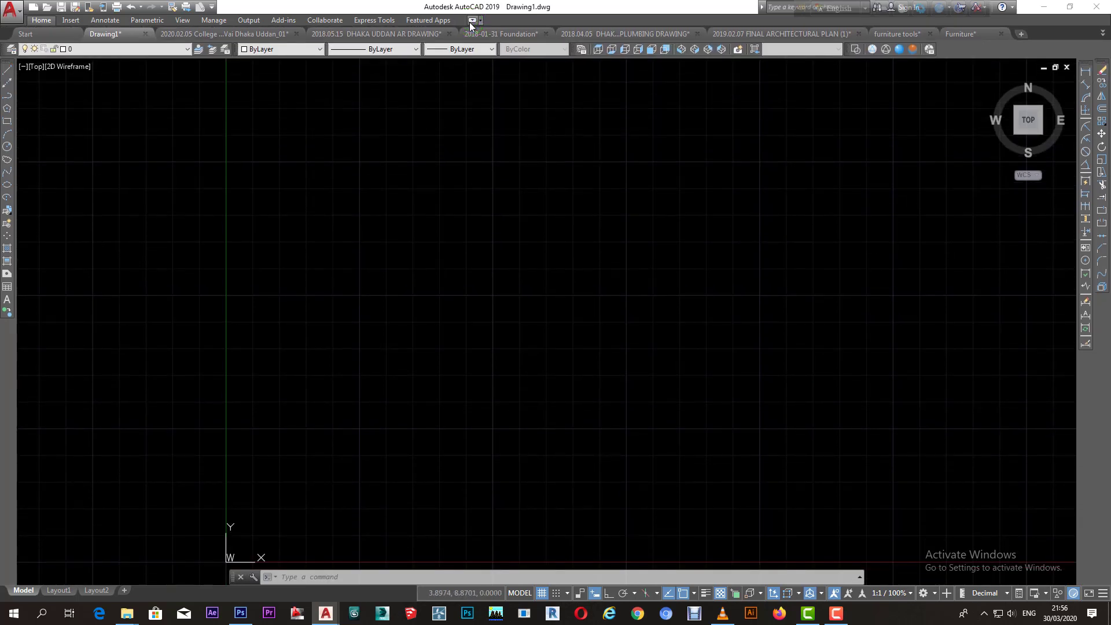
left_click(181, 21)
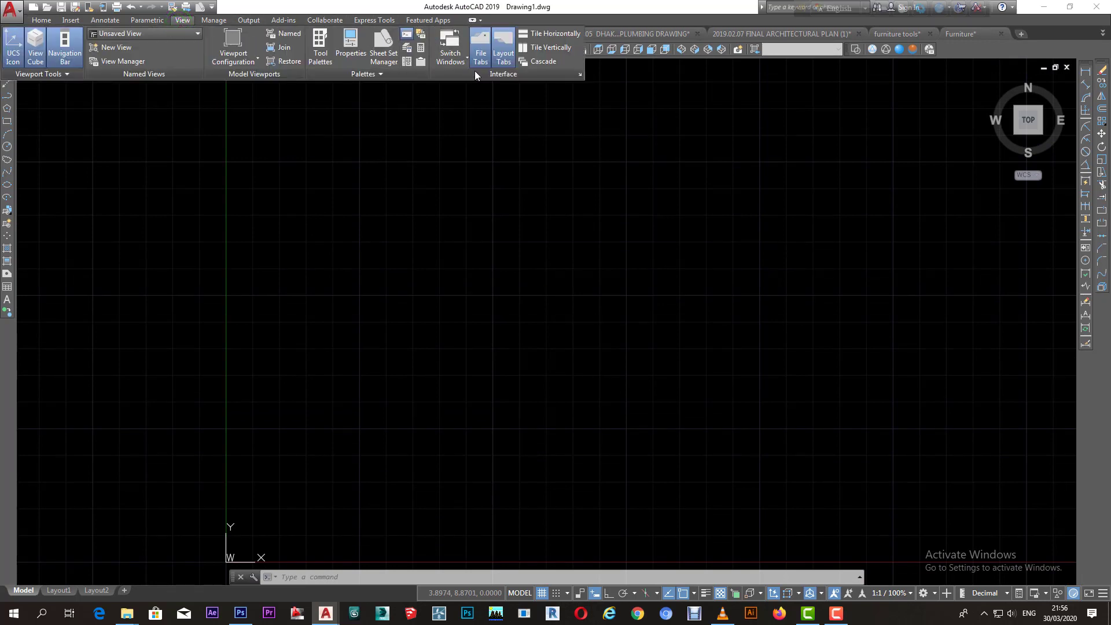
left_click(478, 56)
left_click(615, 155)
left_click(418, 212)
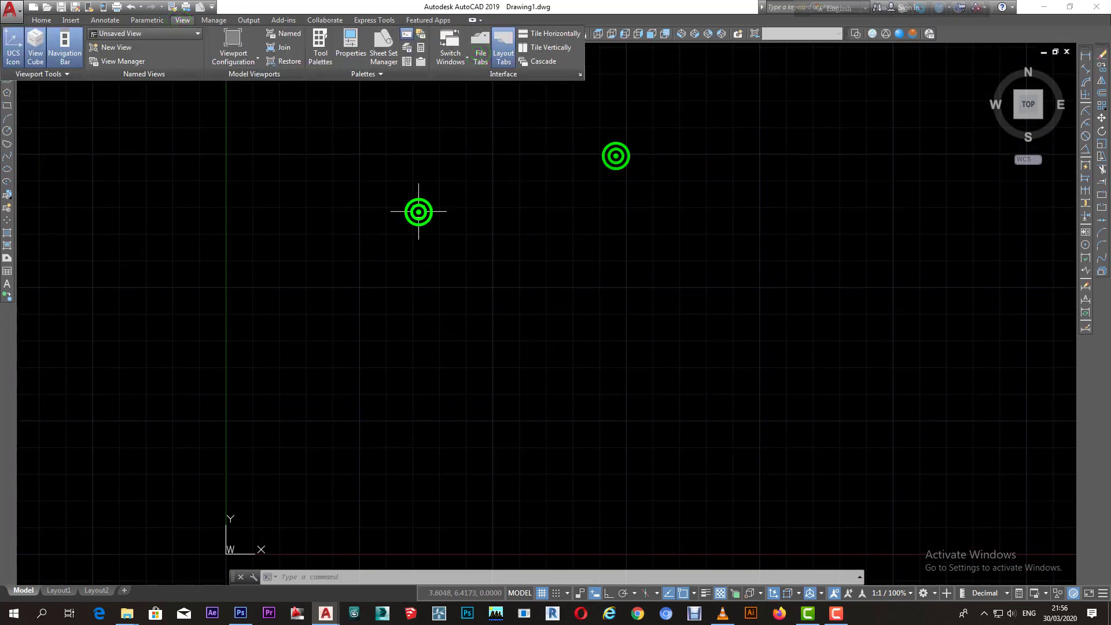
left_click(442, 179)
left_click(380, 213)
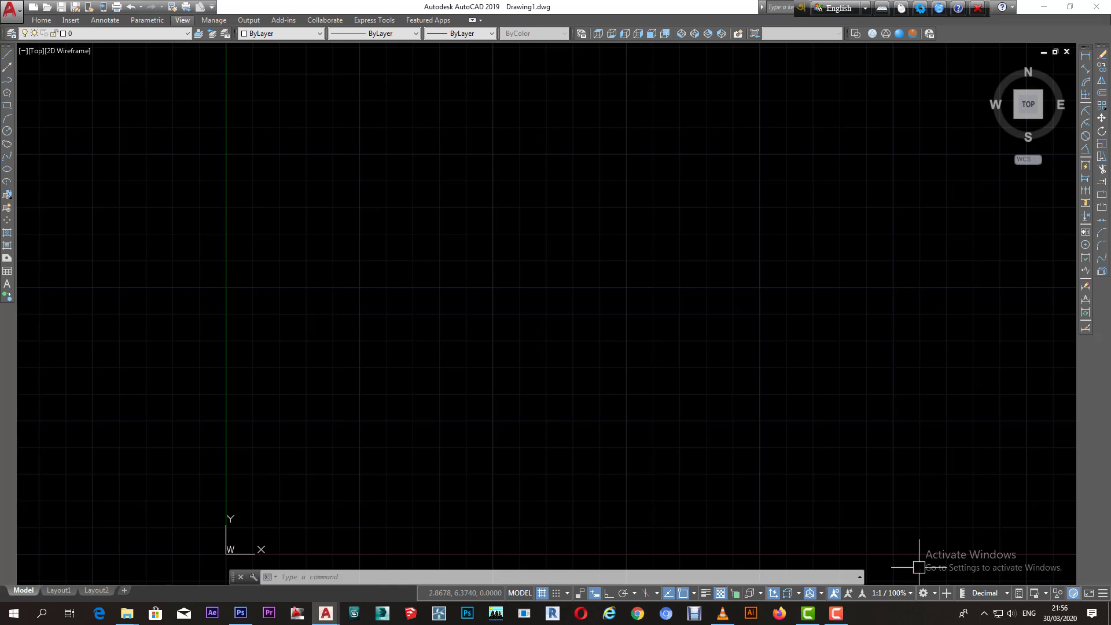
Save the current layout as a new workspace named 'Classic Mode'
left_click(926, 594)
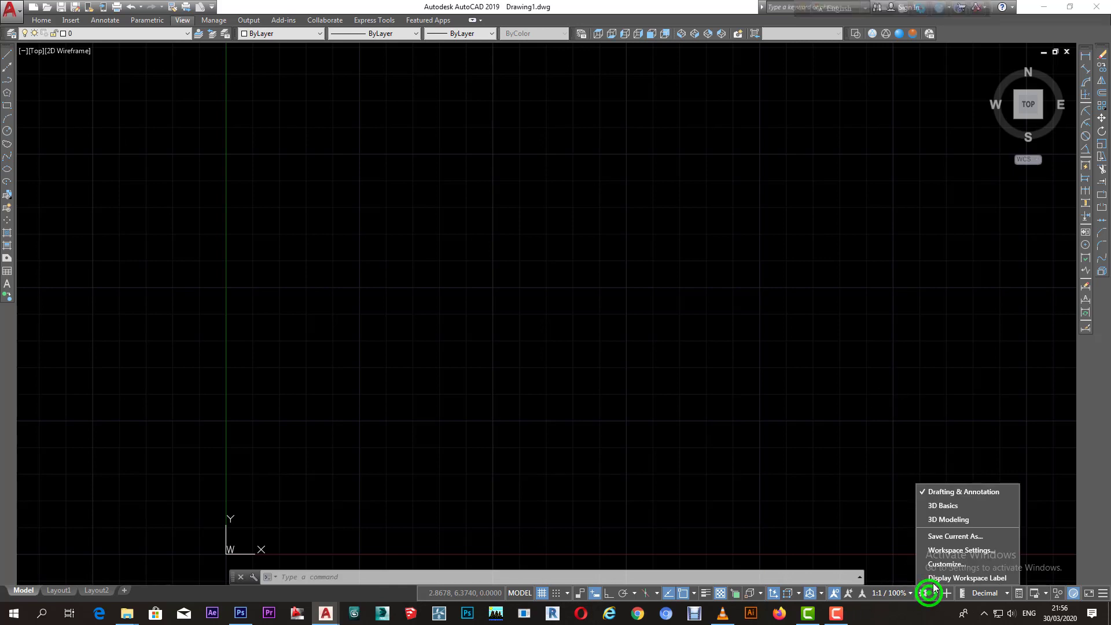
left_click(951, 537)
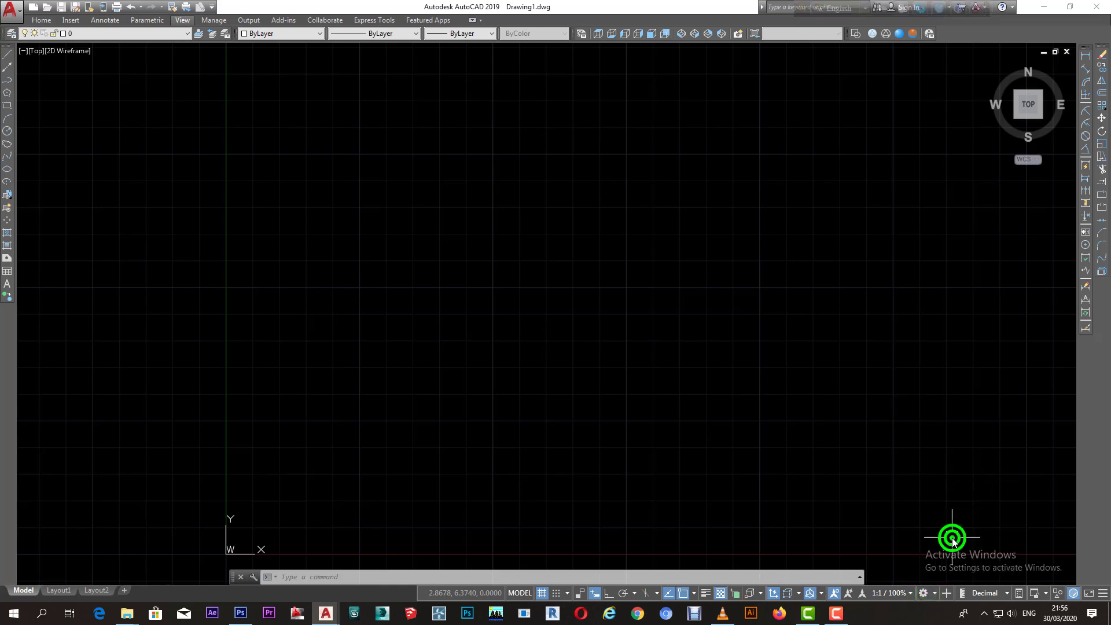
left_click(501, 300)
type("Classic Mode")
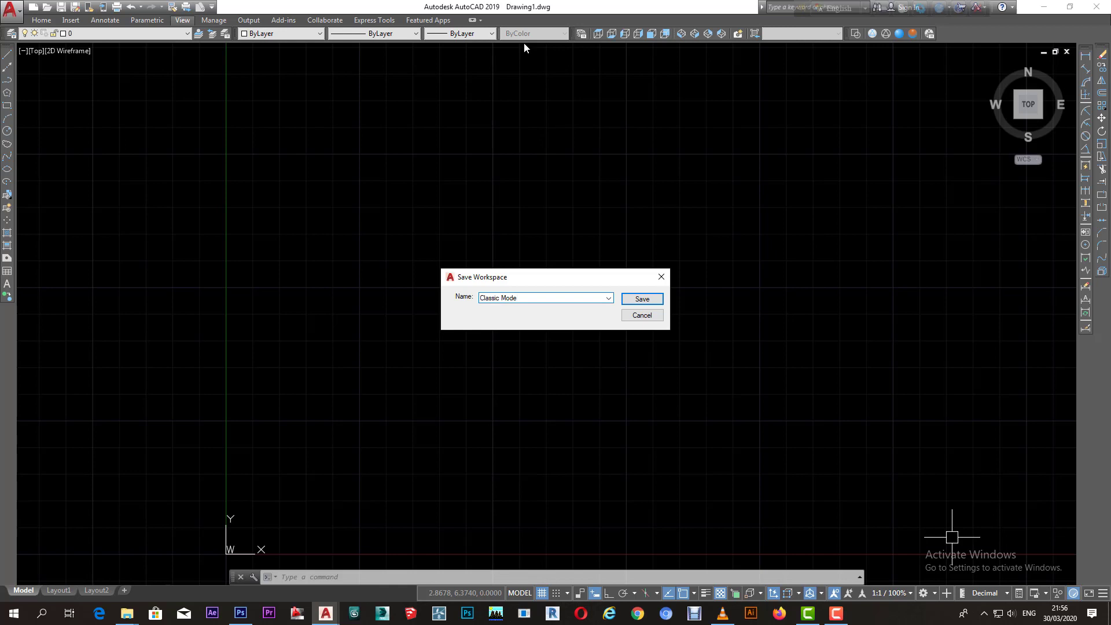
Confirm saving the 'Classic Mode' workspace
key("Return")
left_click(623, 295)
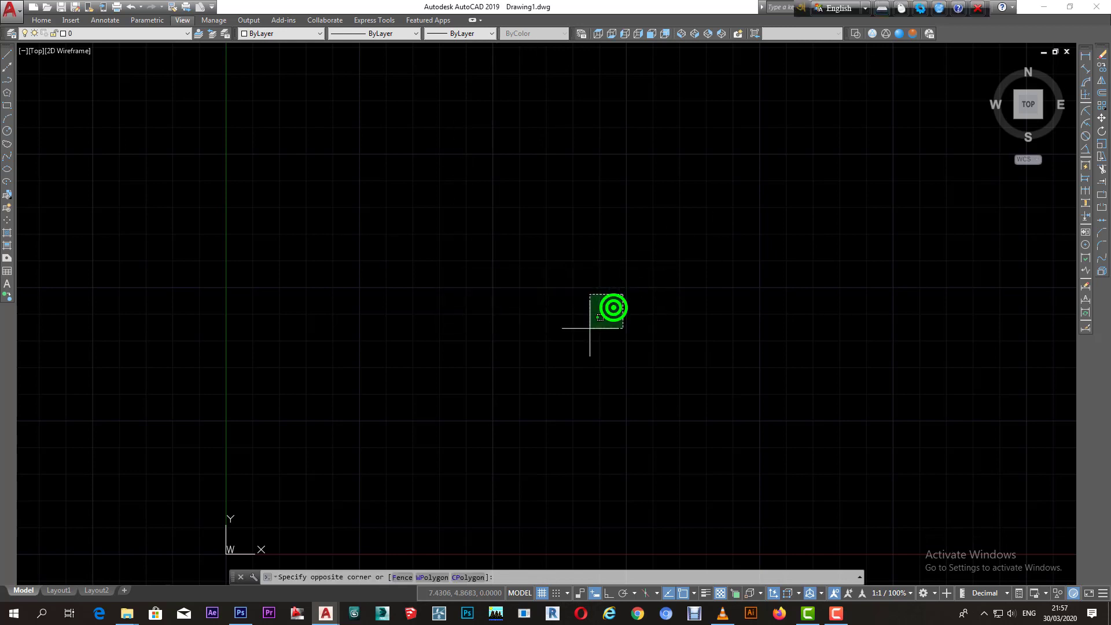
left_click(590, 328)
left_click(724, 337)
left_click(664, 377)
scroll(526, 211, "down", 2)
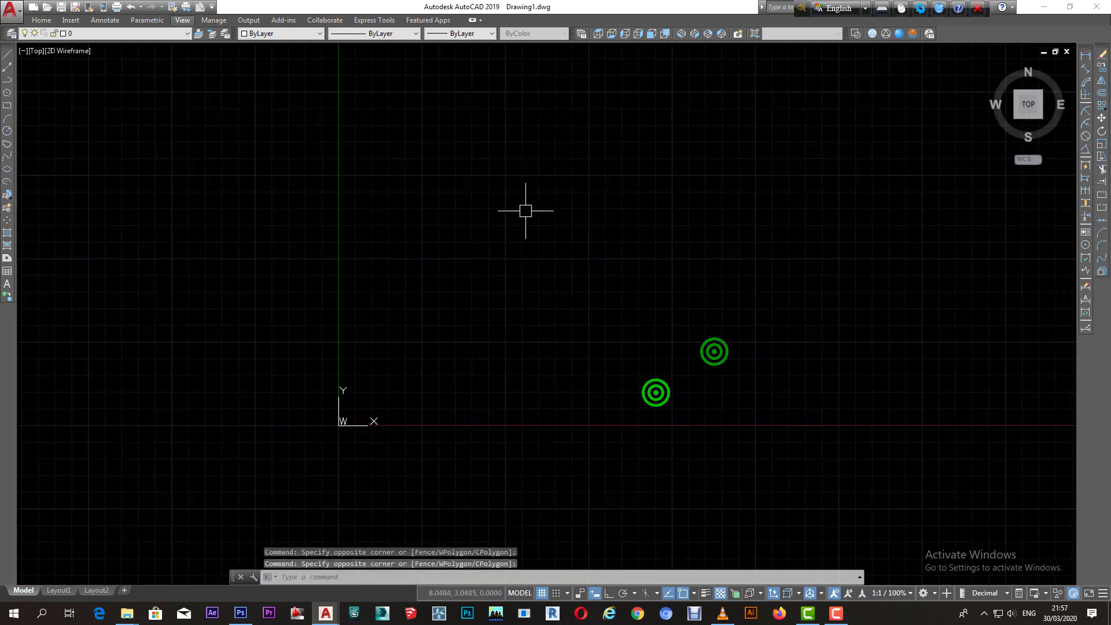
scroll(596, 251, "up", 3)
scroll(757, 337, "up", 1)
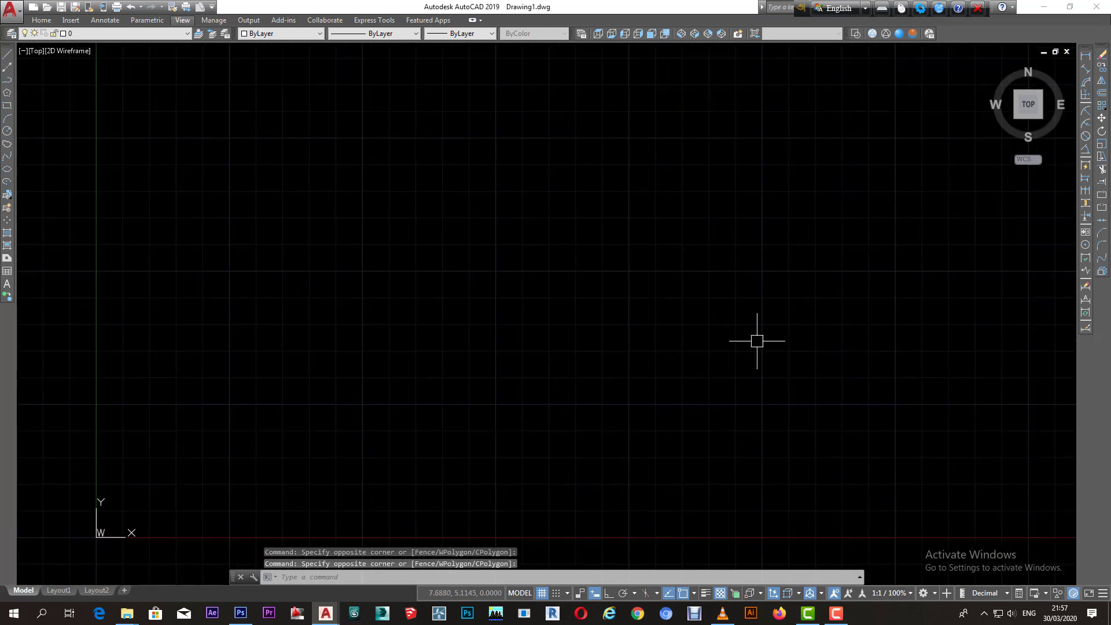
Switch to the Drafting & Annotation workspace
left_click(934, 593)
left_click(956, 480)
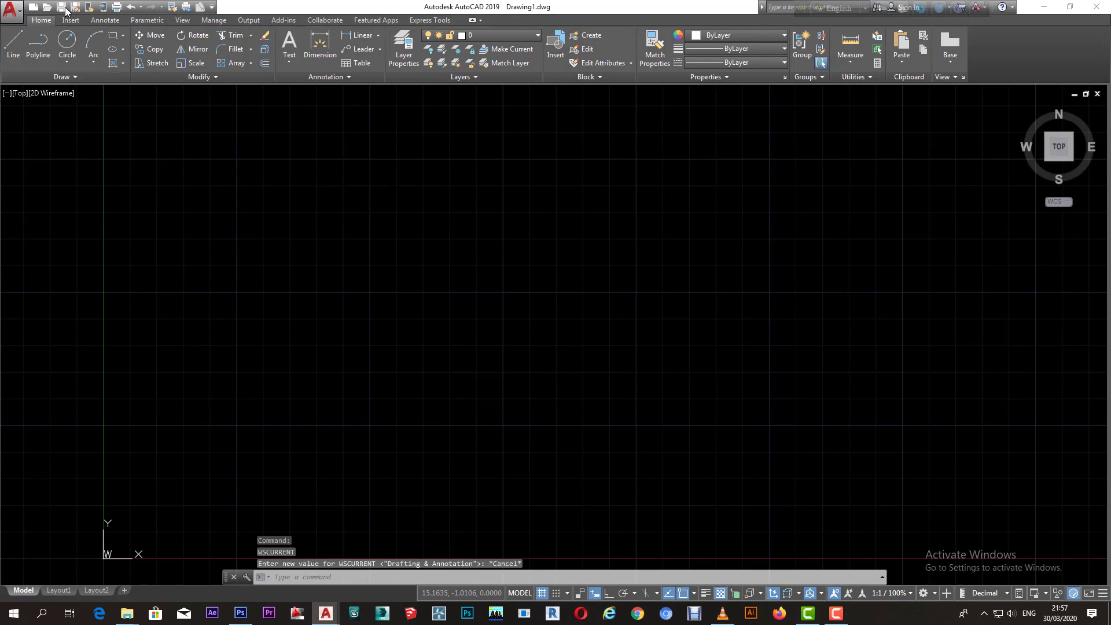
left_click(669, 357)
left_click(623, 396)
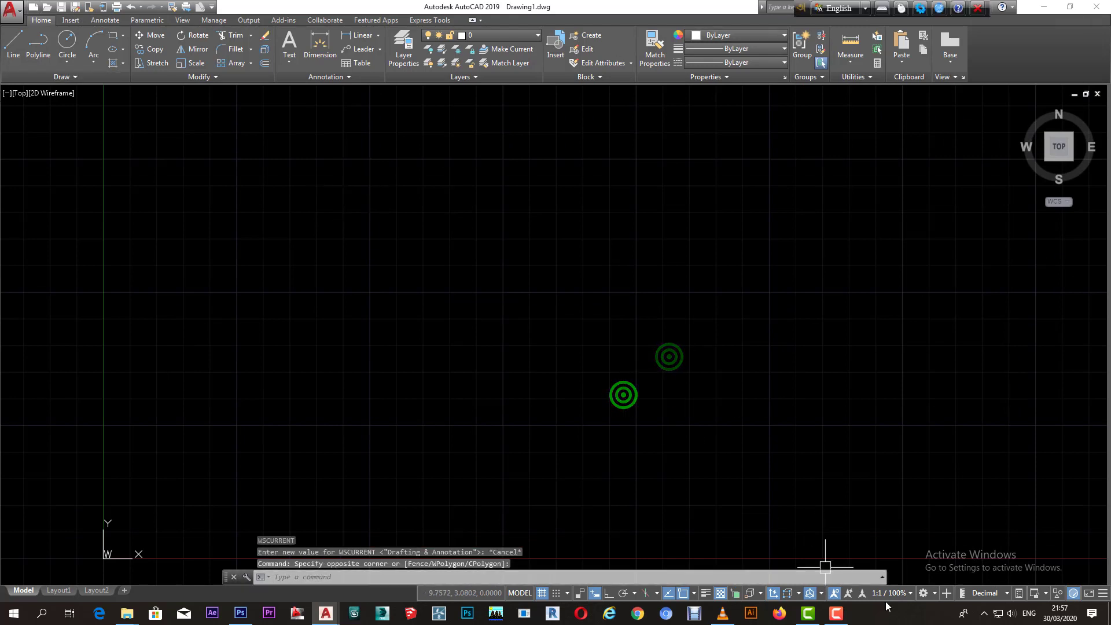
Switch back to the Classic Mode workspace and zoom to fit the drawing
left_click(937, 594)
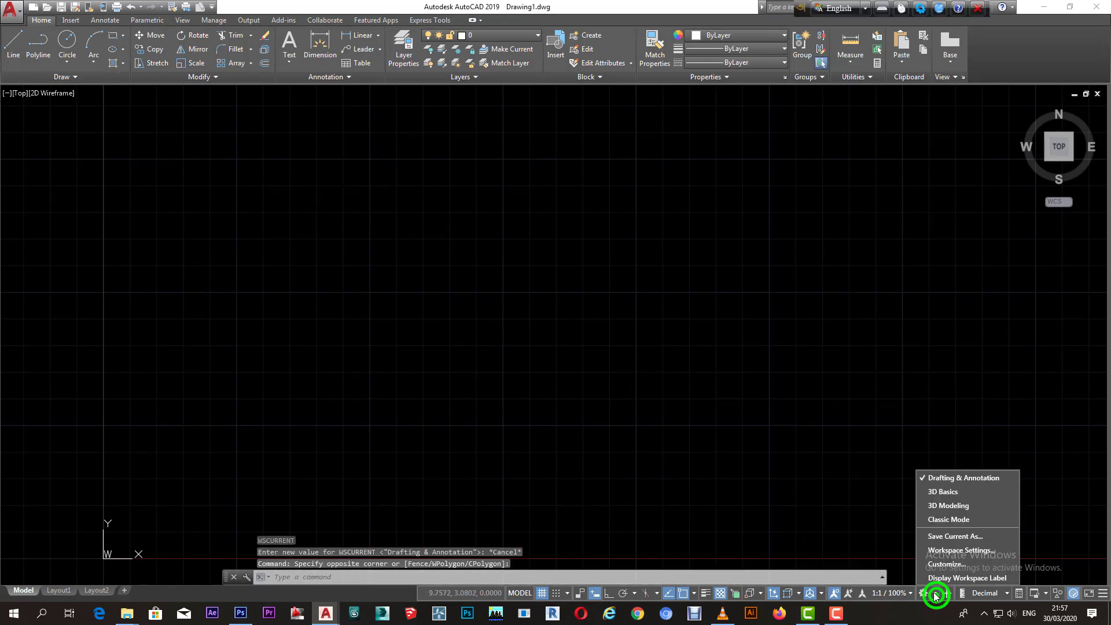
left_click(949, 519)
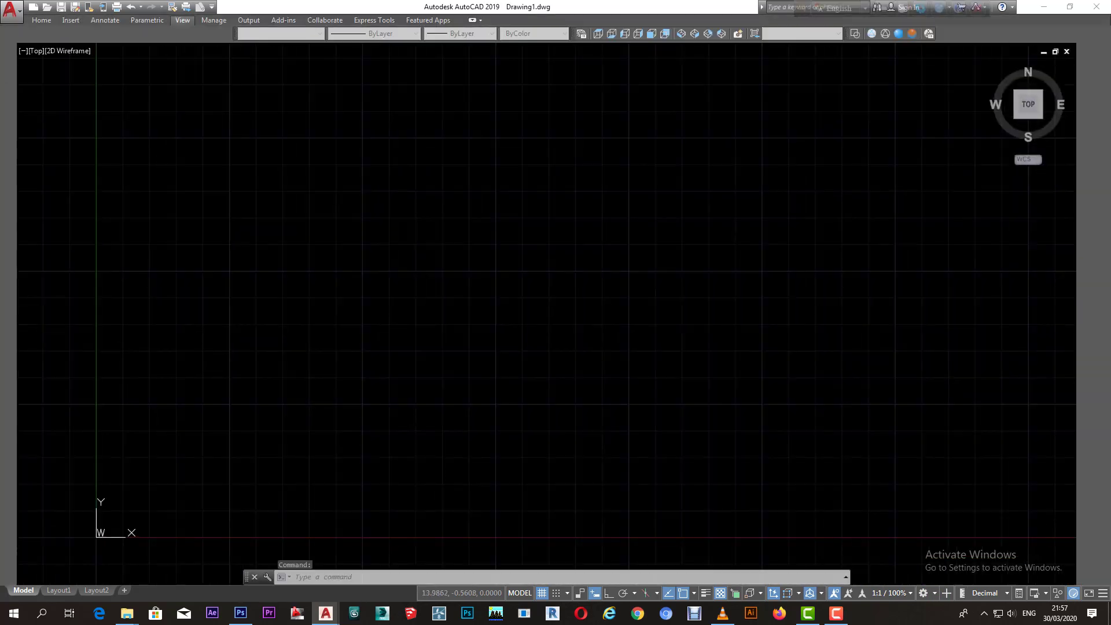
left_click(580, 336)
left_click(540, 368)
middle_click(484, 340)
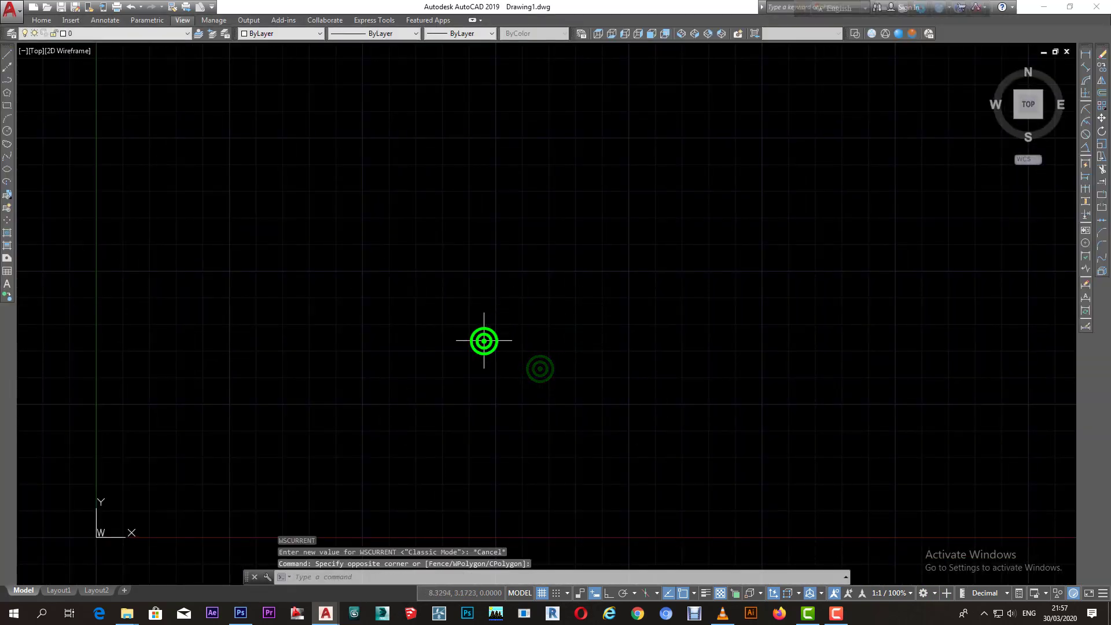
middle_click(441, 377)
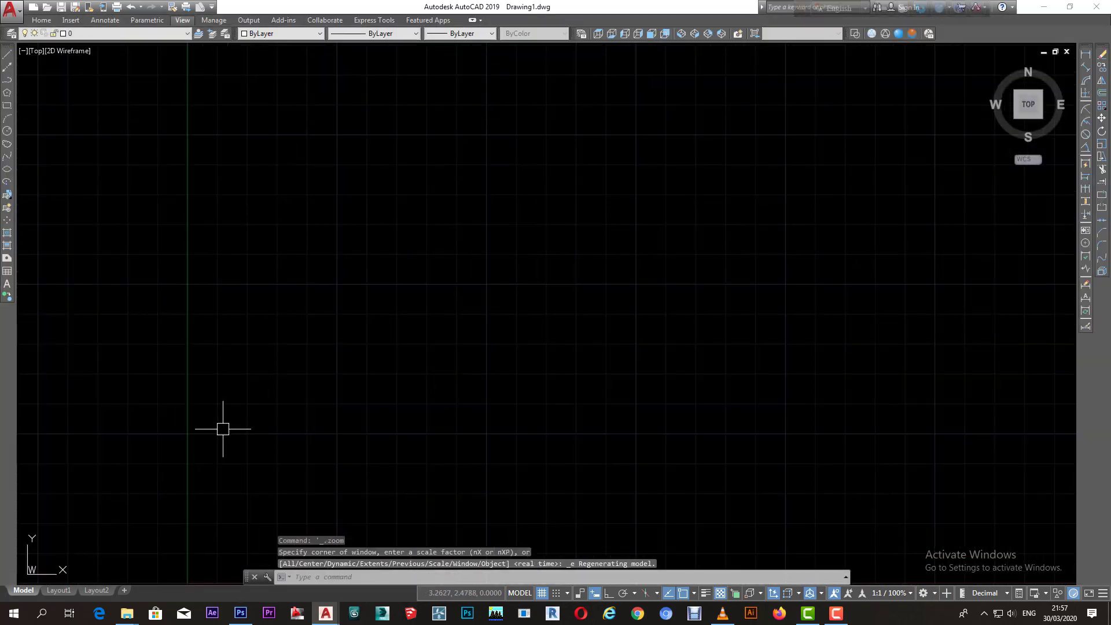
middle_click_drag(262, 415, 267, 389)
middle_click_drag(355, 473, 349, 499)
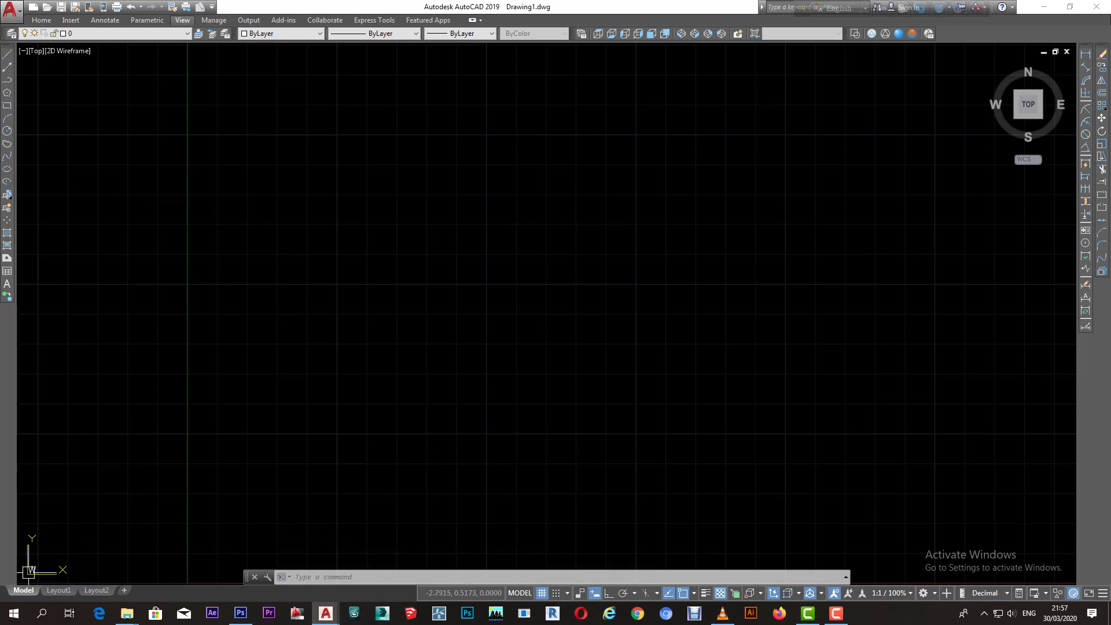
left_click(258, 409)
left_click(241, 422)
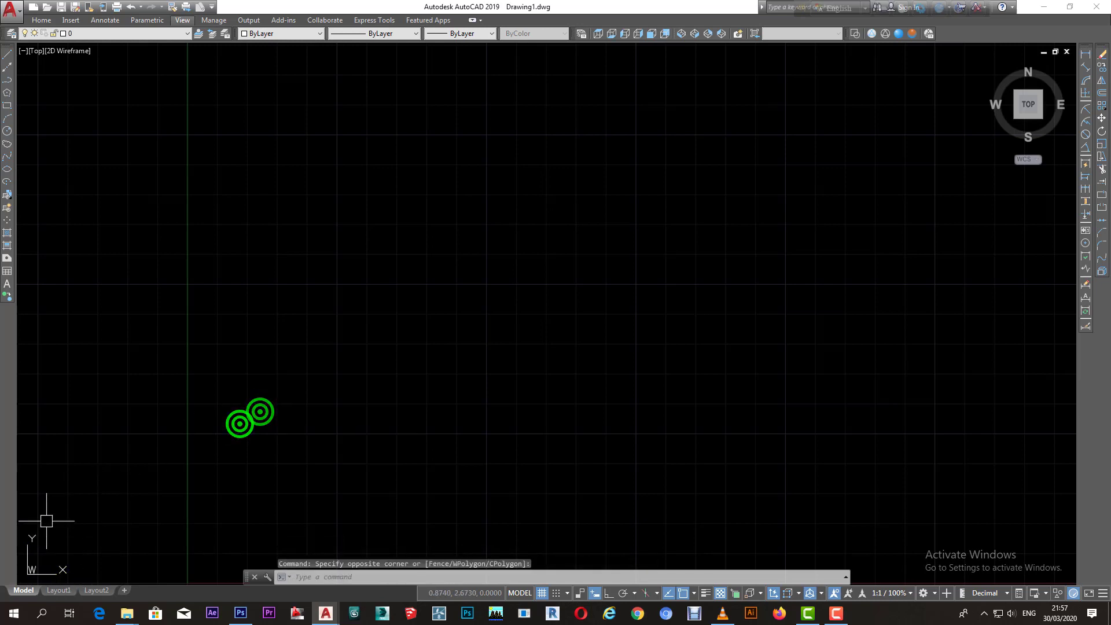
left_click(385, 371)
left_click(360, 395)
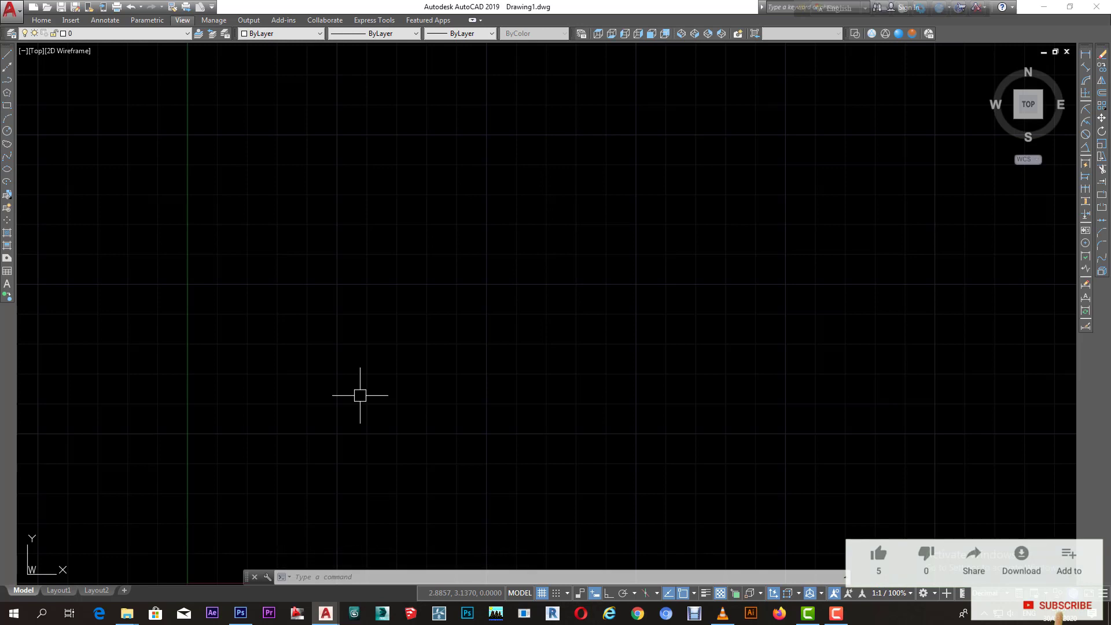
left_click(431, 257)
left_click(413, 284)
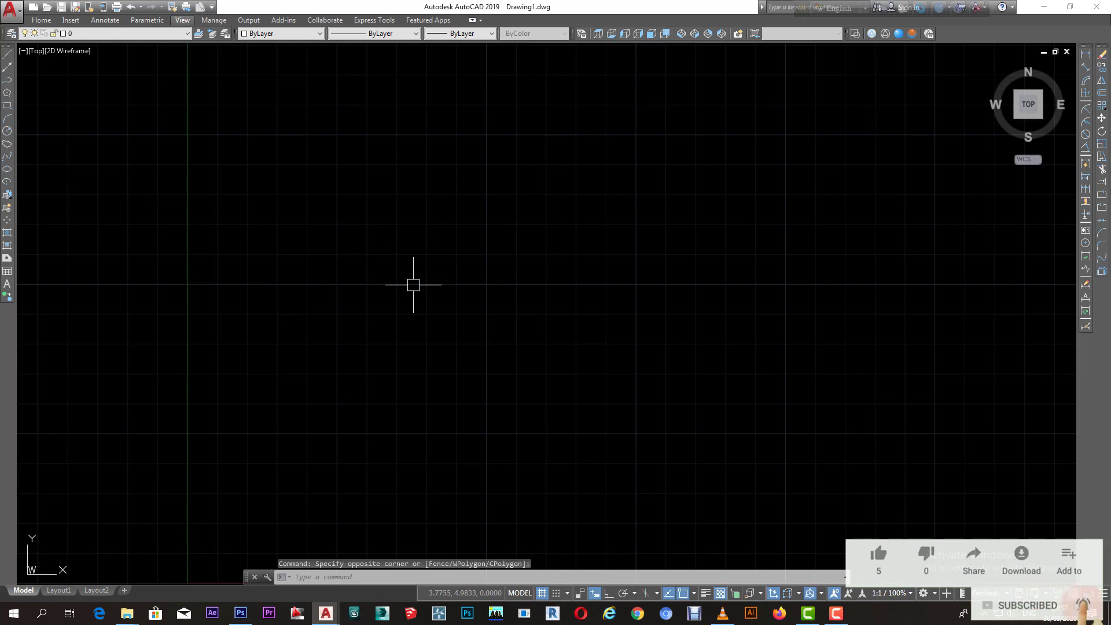
left_click(614, 268)
left_click(532, 334)
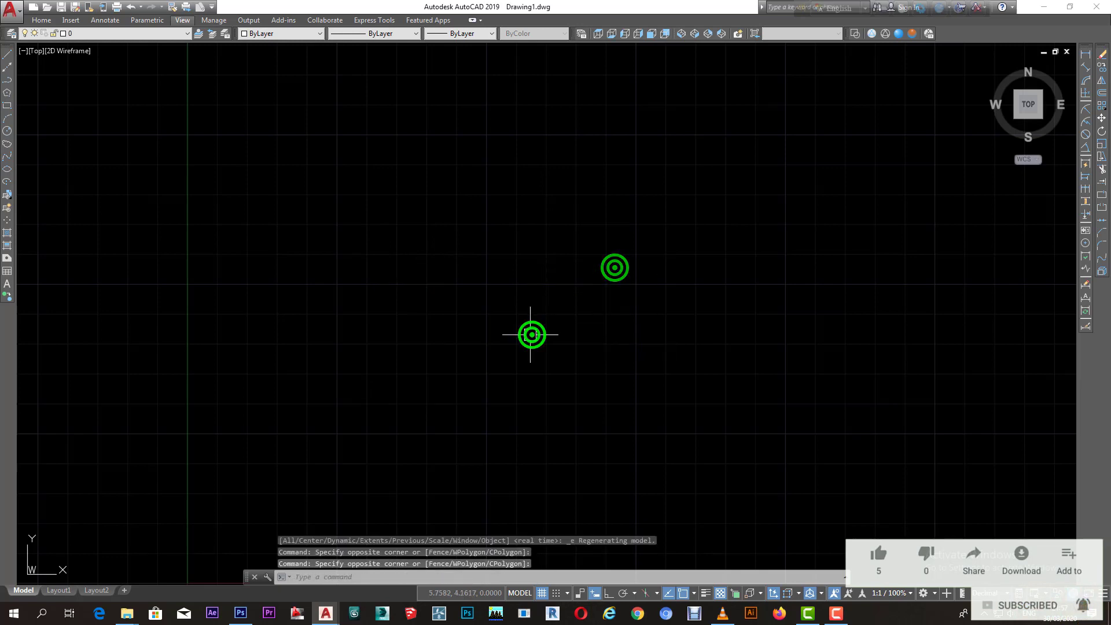